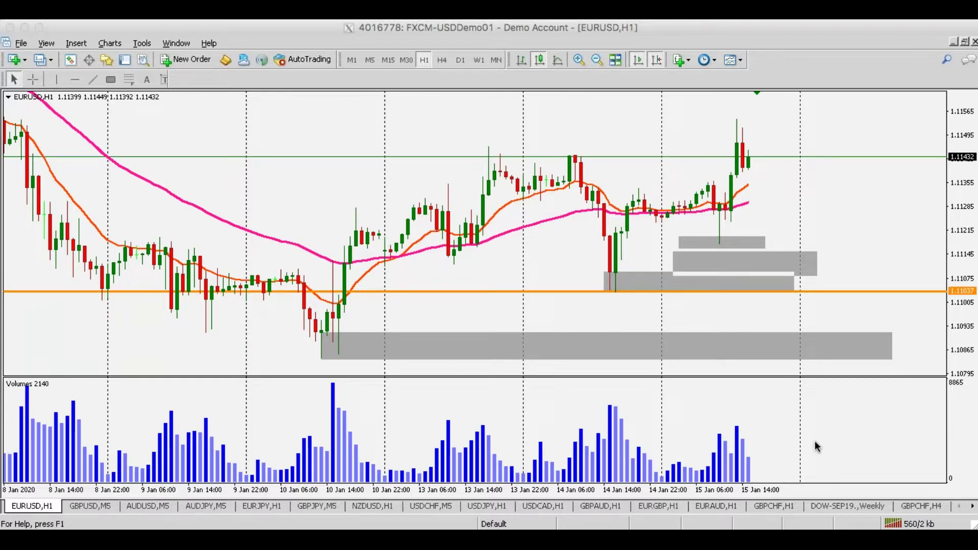
- Stretch the EURUSD price scale and return to H1 with empty space after the latest candle
left_click(613, 360)
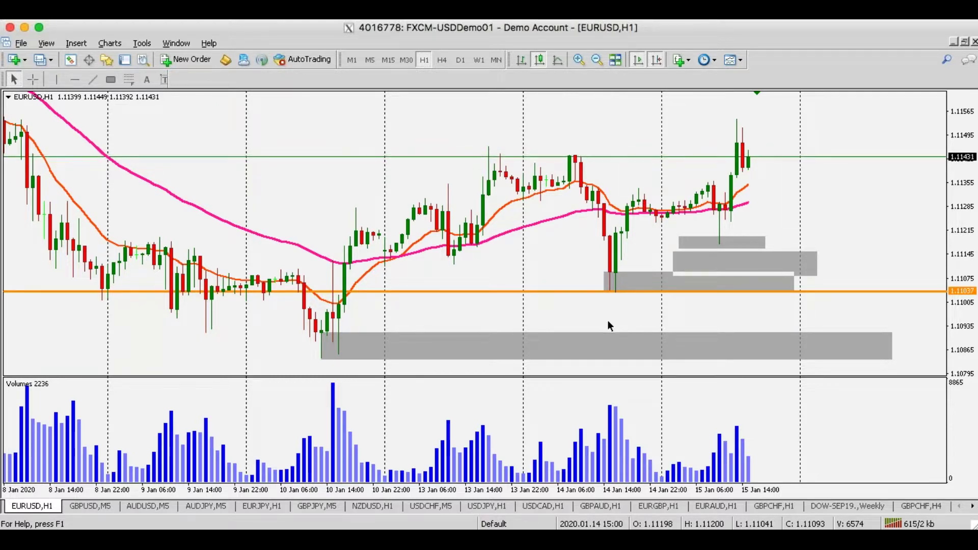
left_click(375, 60)
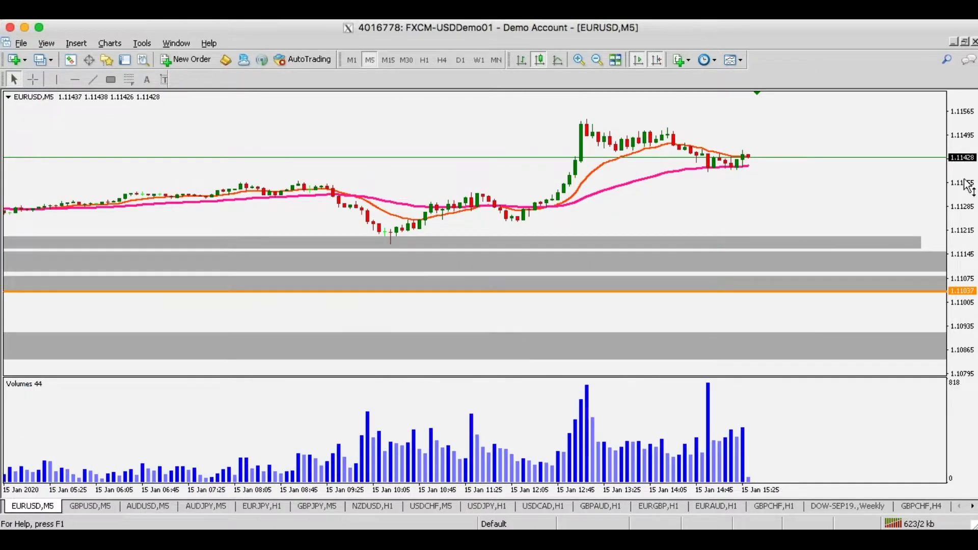
left_click_drag(954, 181, 957, 218)
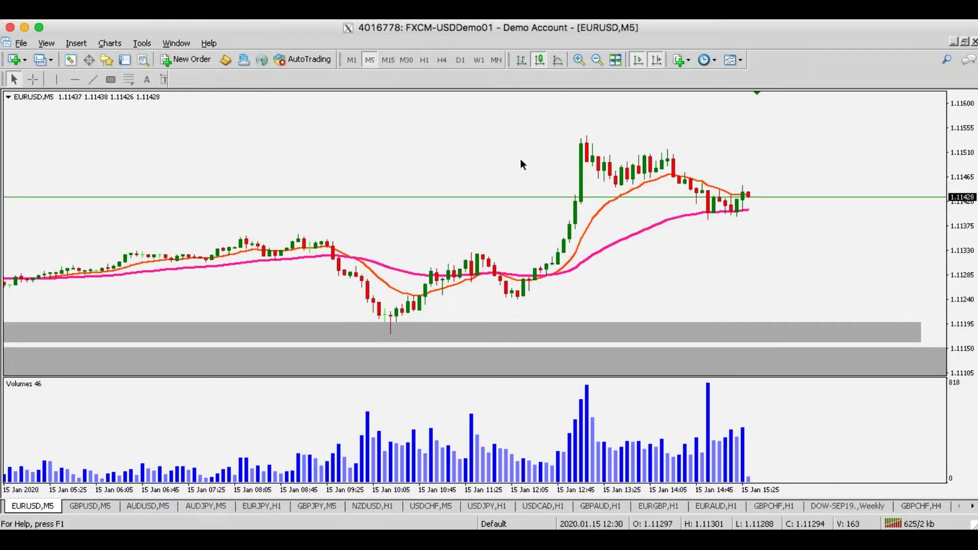
left_click(659, 60)
scroll(641, 220, "up", 10)
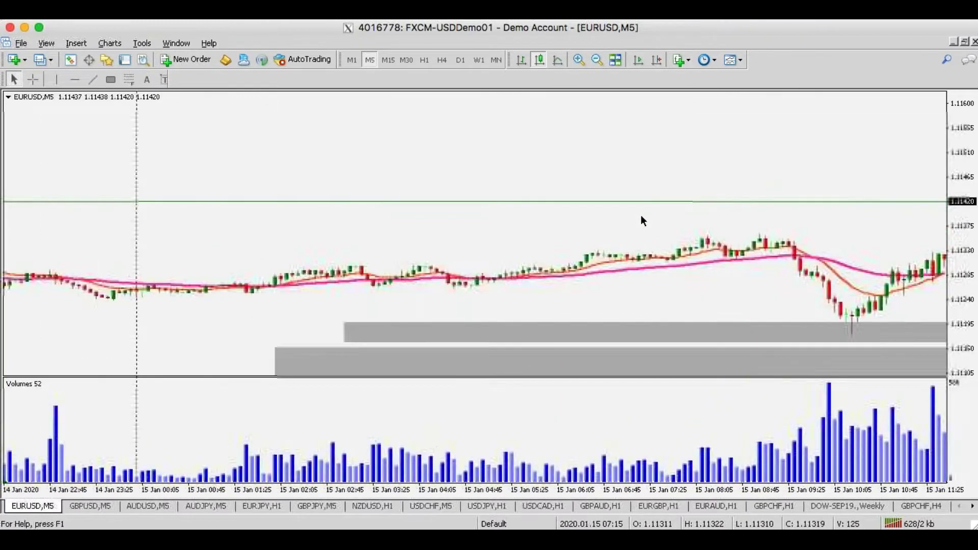
scroll(641, 217, "up", 15)
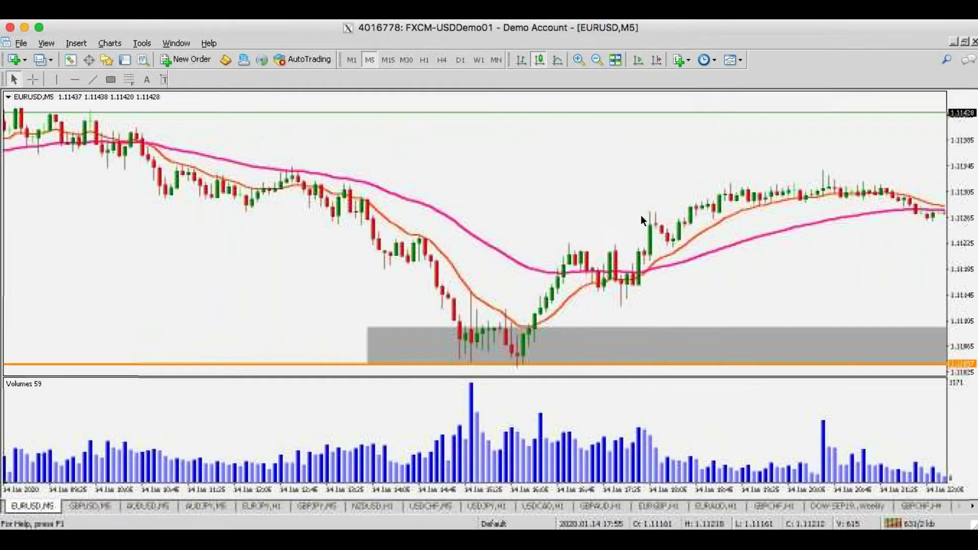
left_click(425, 59)
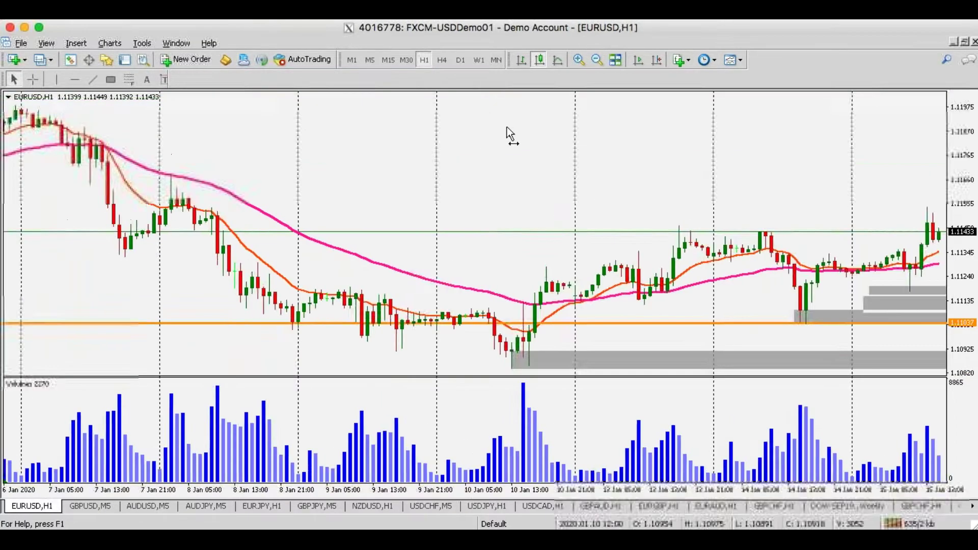
left_click_drag(506, 127, 497, 127)
left_click(657, 61)
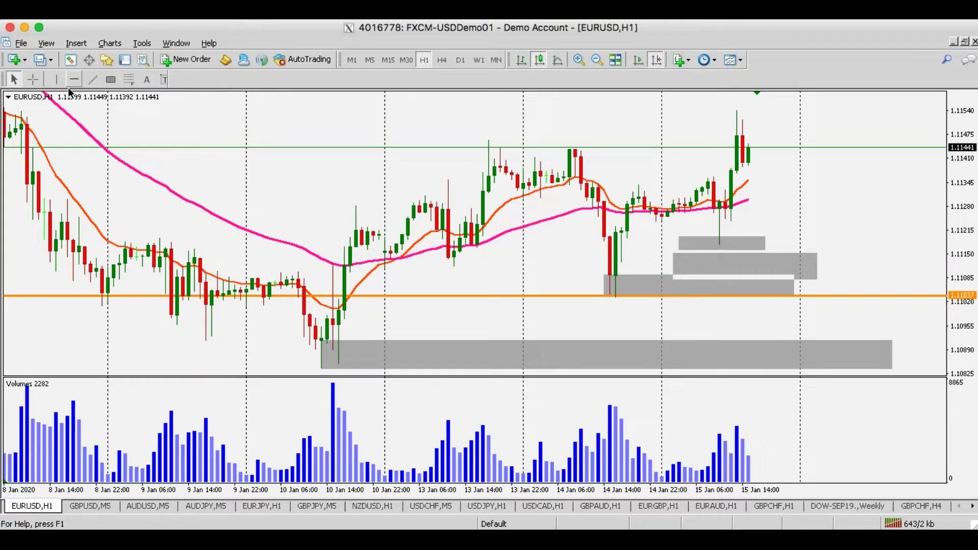
- Draw a Fibonacci from the 10 Jan low to 13 Jan high, delete two gray zones, and shift the third left
left_click(128, 79)
left_click_drag(321, 367, 489, 140)
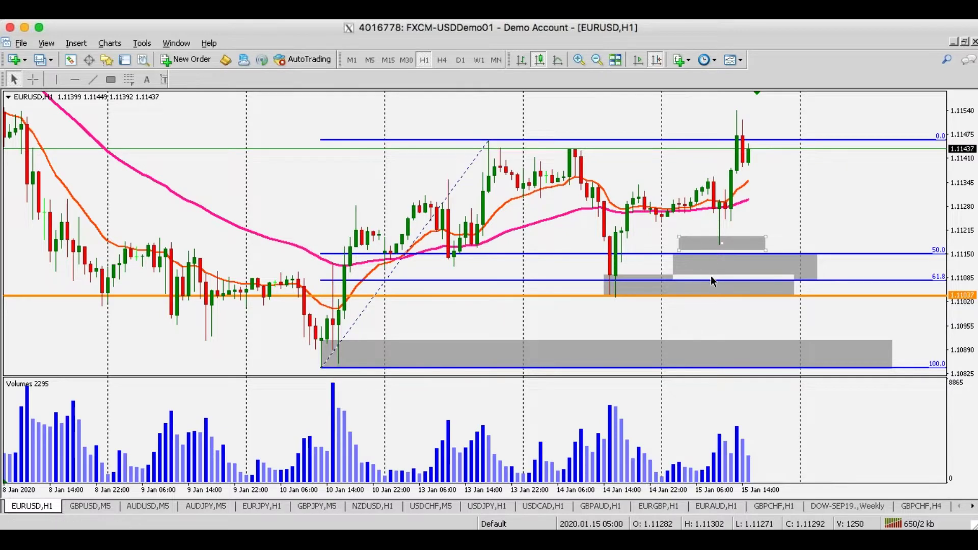
key("Delete")
double_click(603, 274)
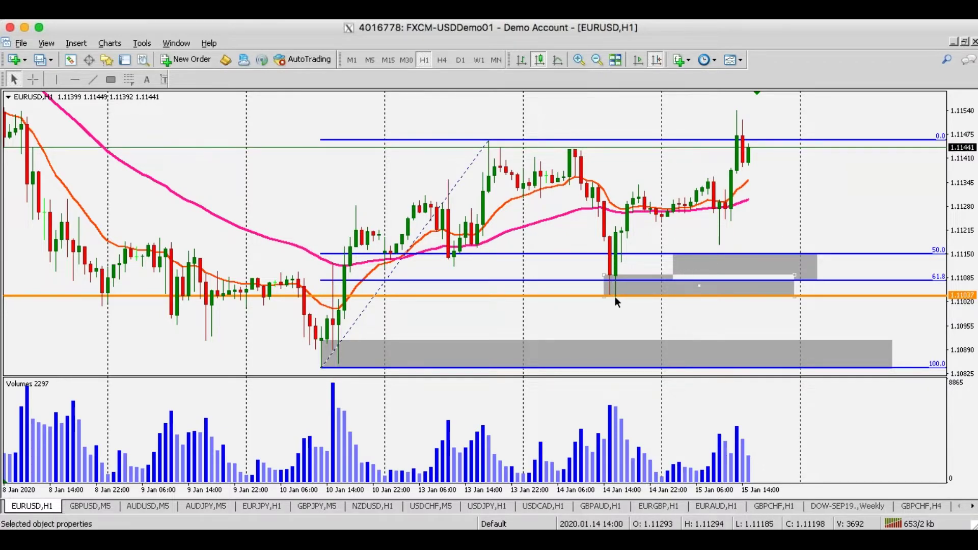
key("Delete")
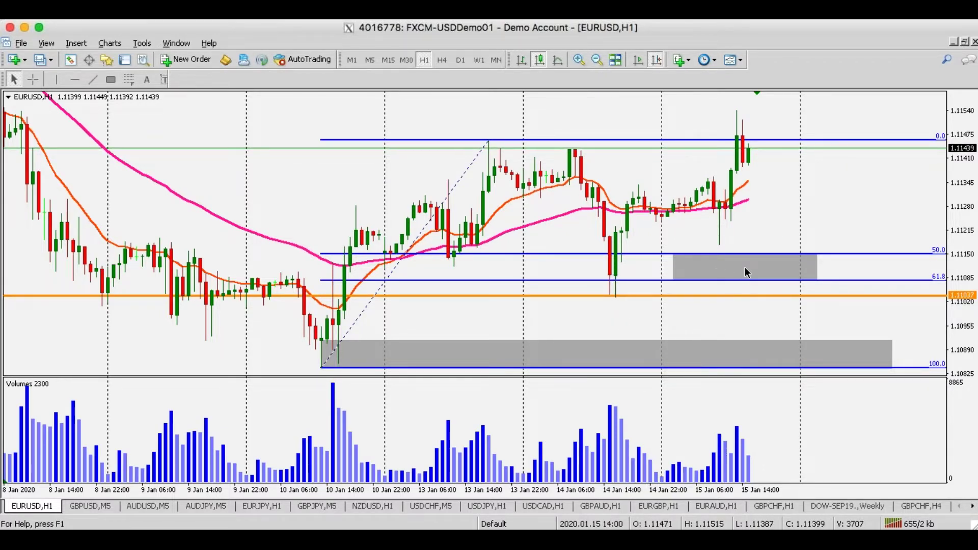
left_click_drag(750, 268, 626, 267)
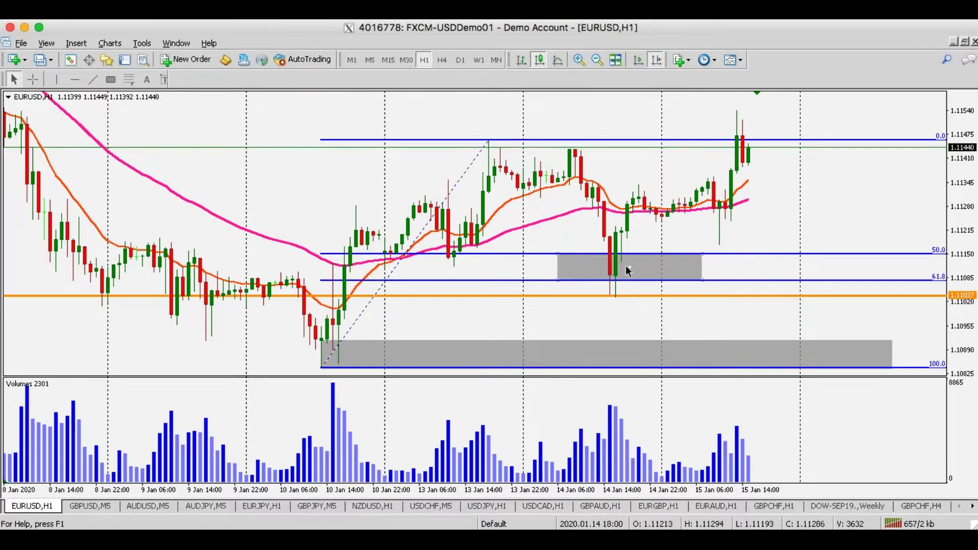
- Read dates and prices with the crosshair, measuring the 14 Jan candle
middle_click(346, 315)
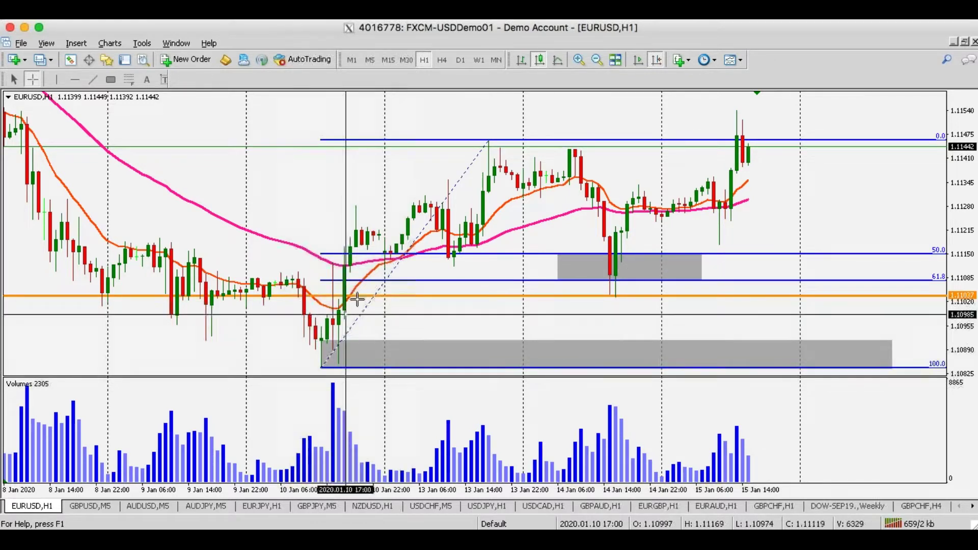
left_click(597, 281)
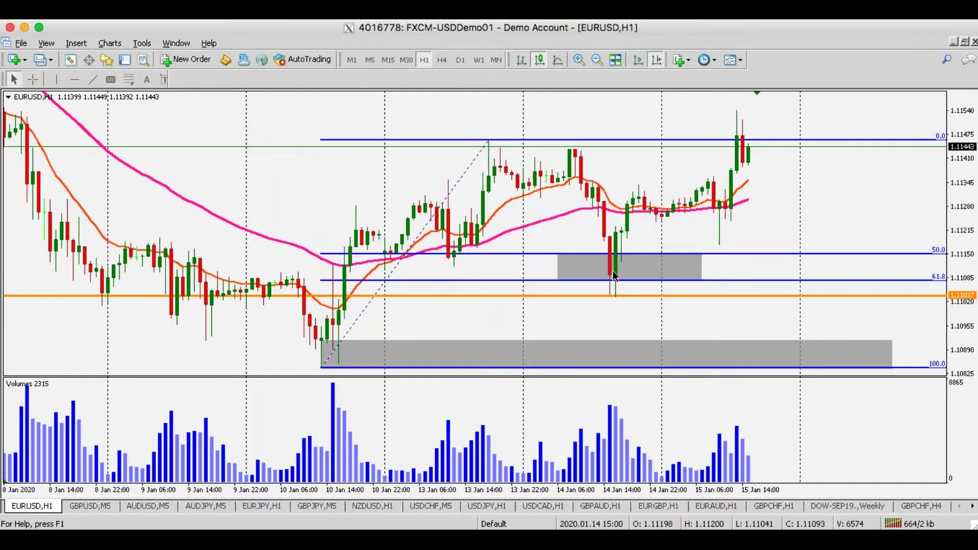
middle_click(583, 226)
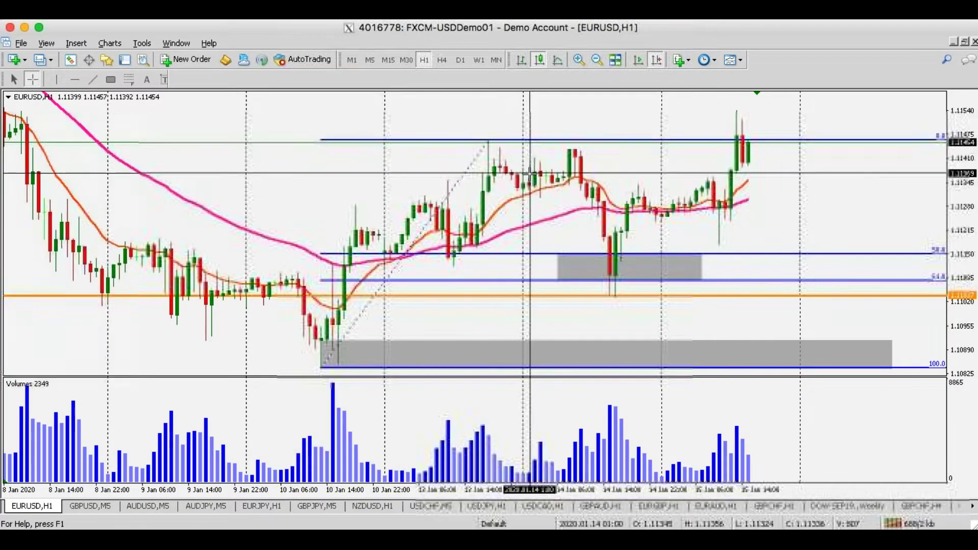
left_click(492, 218)
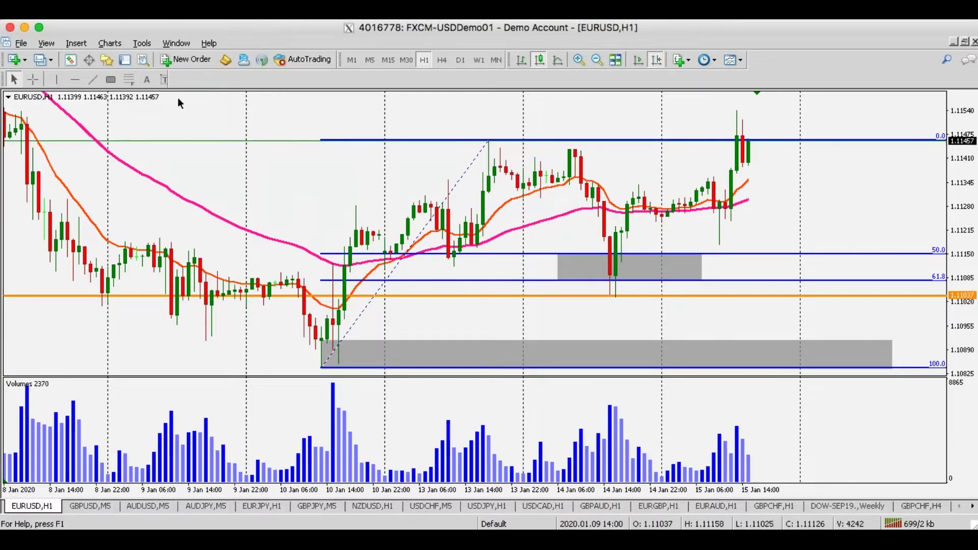
- Place an orange horizontal level at about 1.11301 and verify it with the crosshair
left_click(75, 80)
left_click_drag(526, 205, 546, 199)
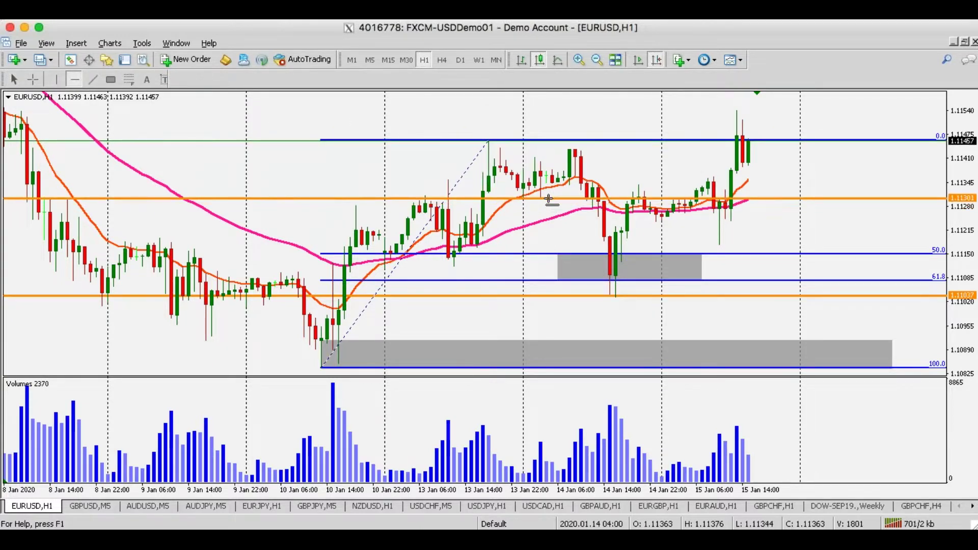
middle_click(476, 200)
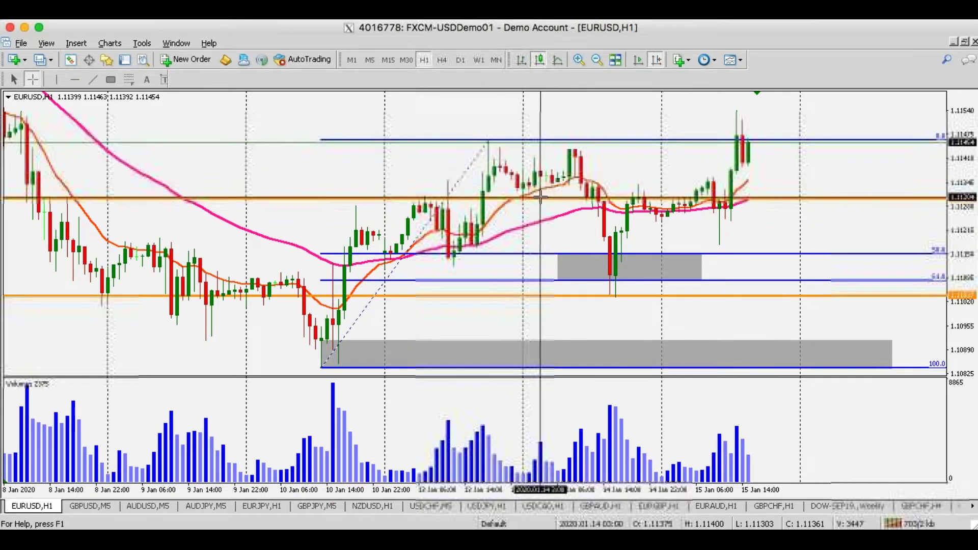
left_click(585, 207)
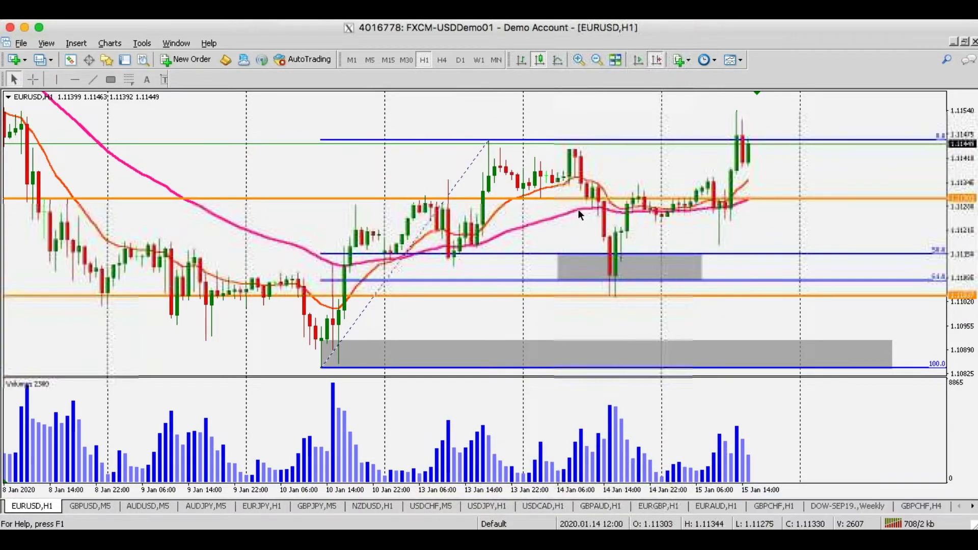
- Re-anchor the Fibonacci's 100 level to the 13 Jan low and draw a small gray zone near 1.1128 on 14 Jan
left_click_drag(328, 361, 454, 265)
left_click(110, 80)
mouse_move(571, 203)
left_mouse_down()
mouse_move(627, 227)
mouse_move(619, 219)
left_mouse_up()
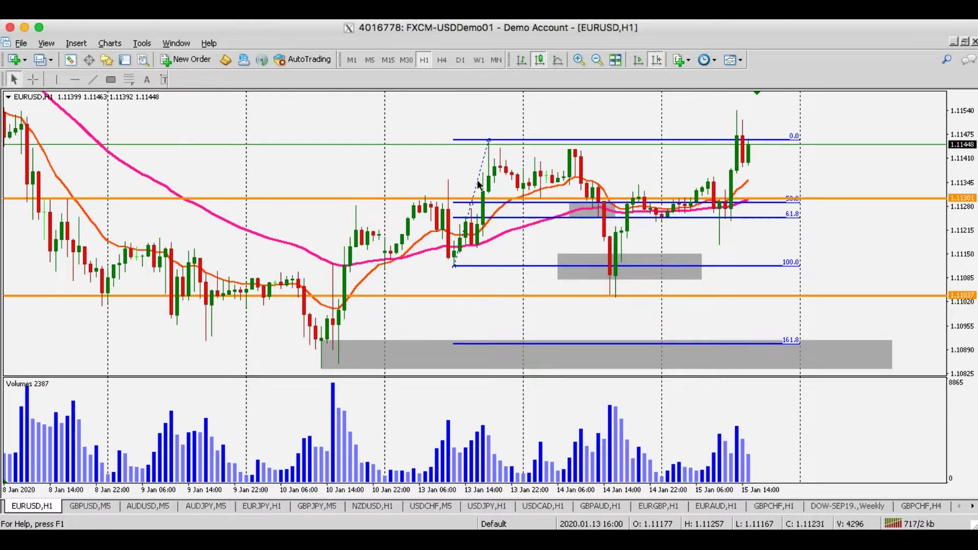
- Delete the Fibonacci retracement, then read prices on the 14 Jan and latest candles with the crosshair
left_click(502, 223)
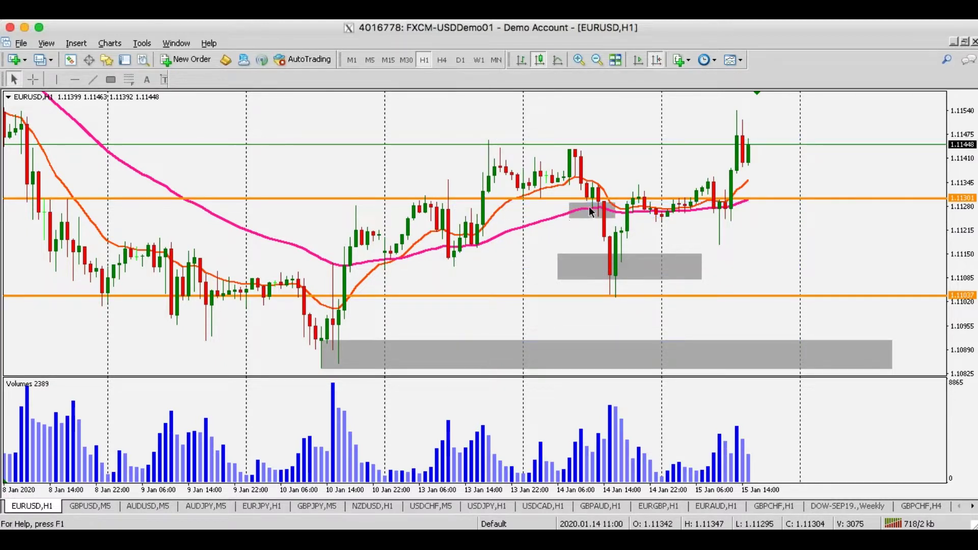
middle_click(532, 199)
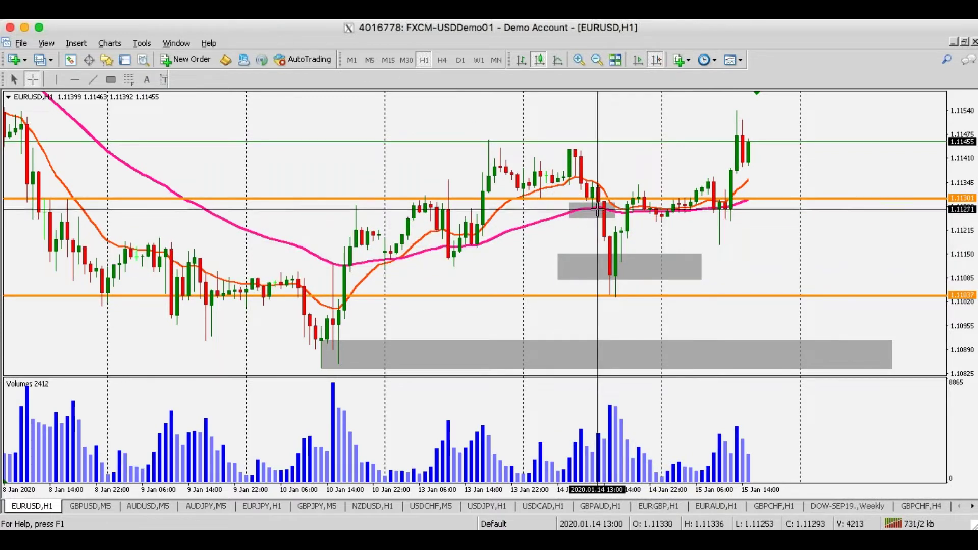
left_click(612, 272)
middle_click(614, 282)
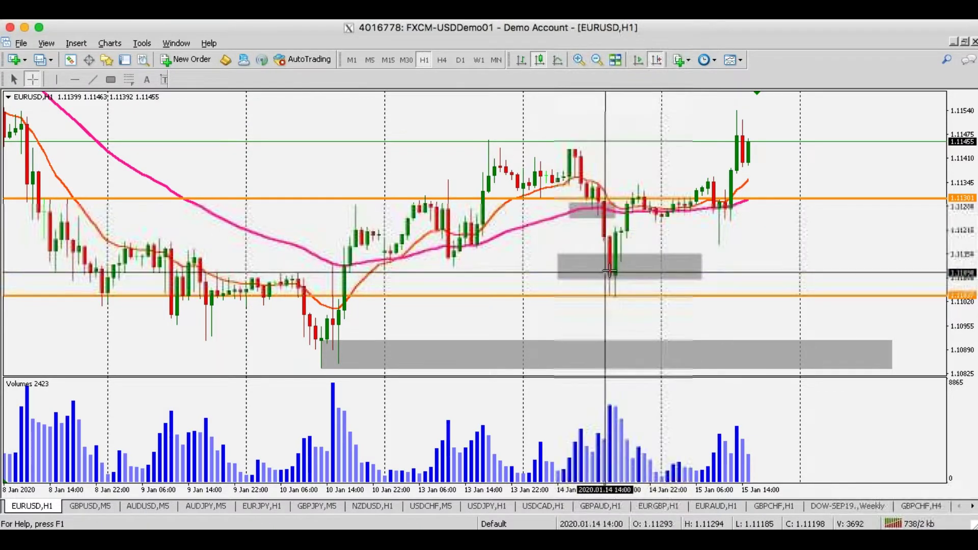
left_click(617, 267)
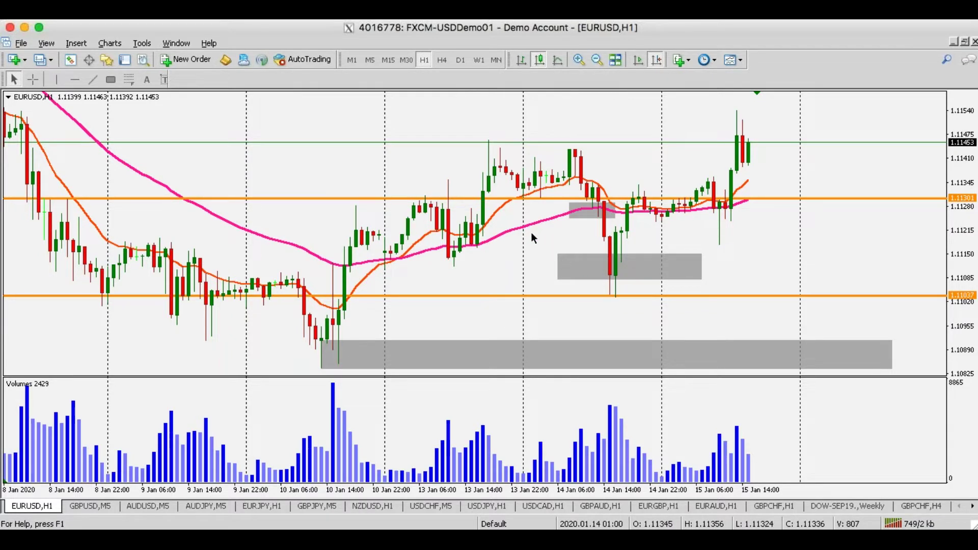
middle_click(759, 146)
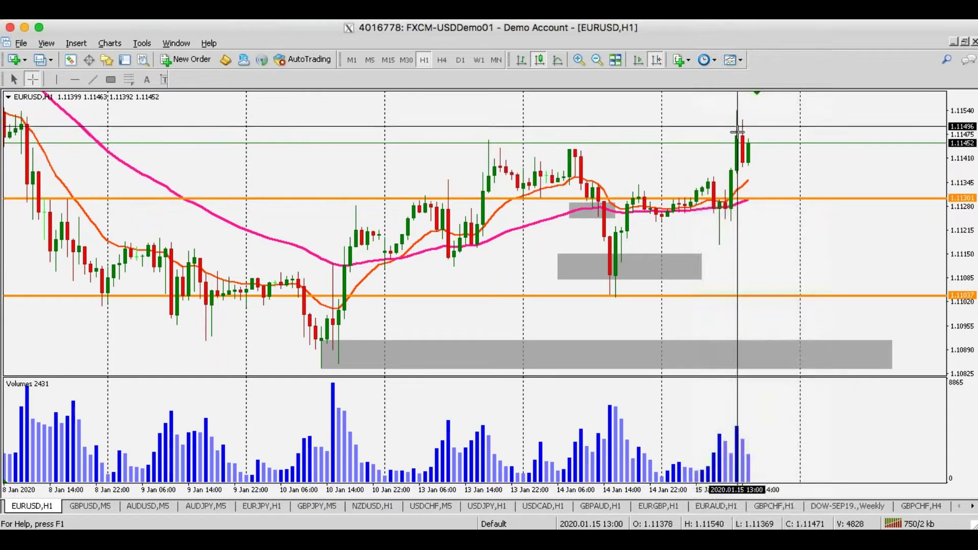
key("Escape")
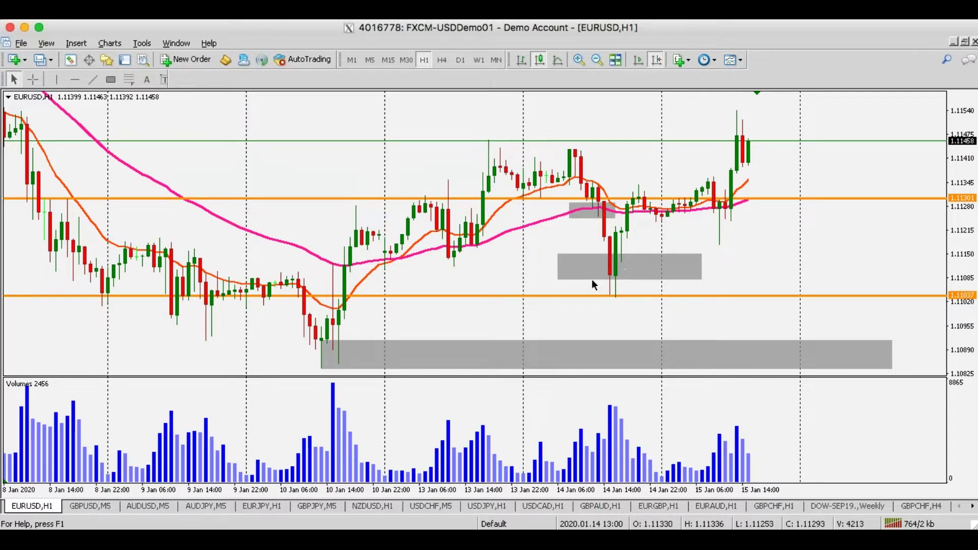
- Switch EURUSD to M5, scroll back from the 15 Jan bars to 14 Jan, and compress the price scale
left_click(369, 60)
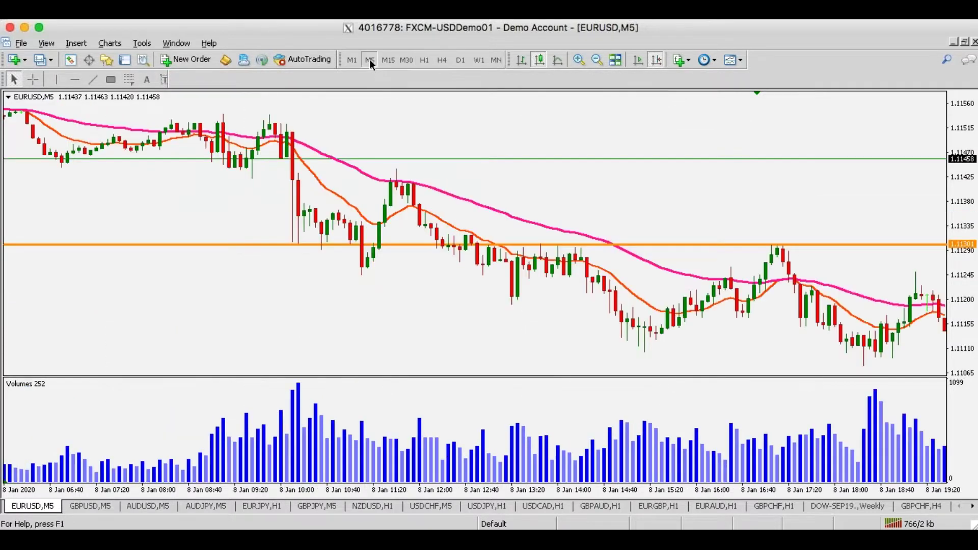
left_click(651, 60)
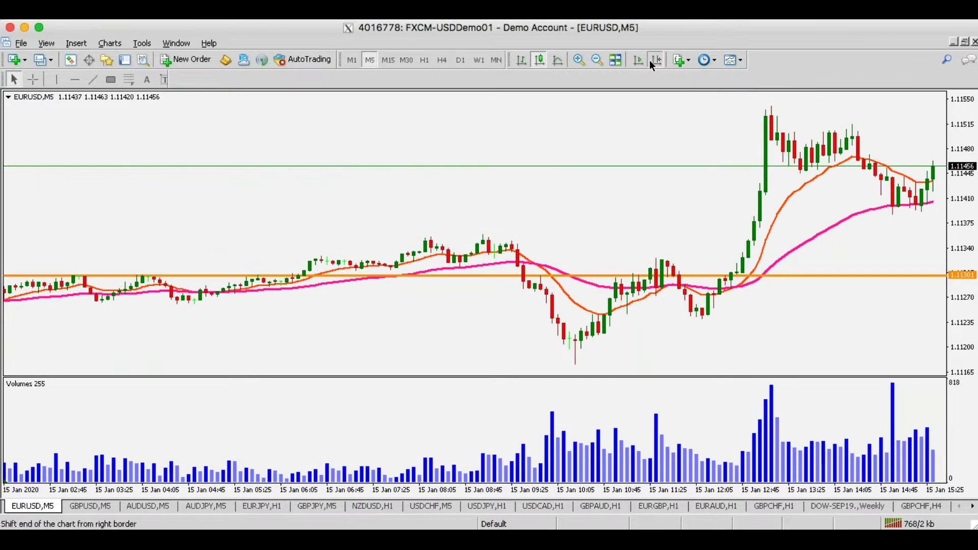
scroll(592, 222, "down", 10)
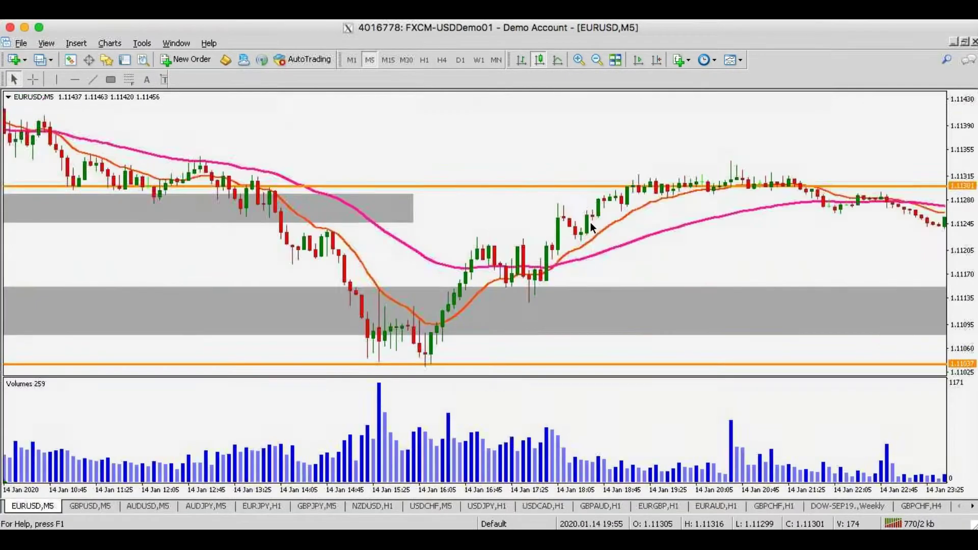
left_click_drag(957, 296, 960, 306)
middle_click(475, 358)
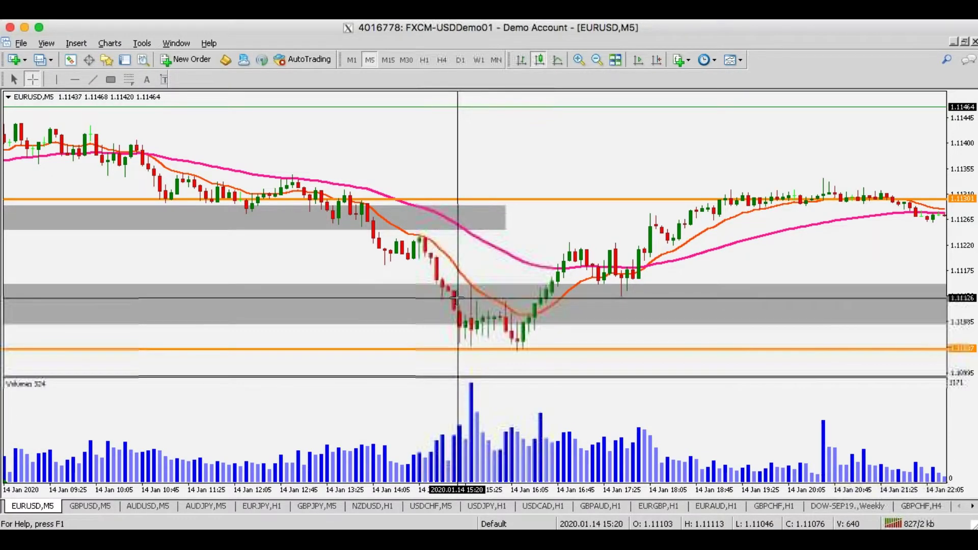
left_click(459, 327)
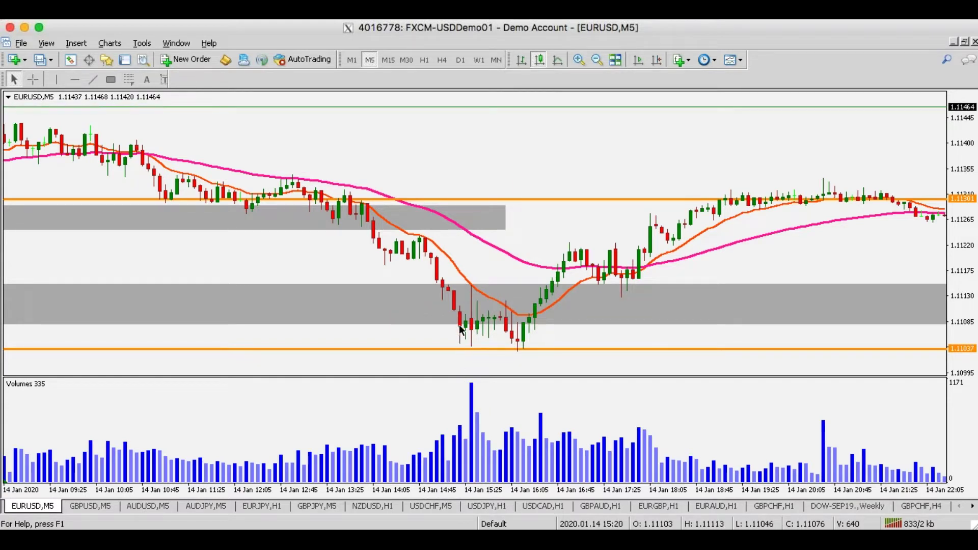
middle_click(457, 425)
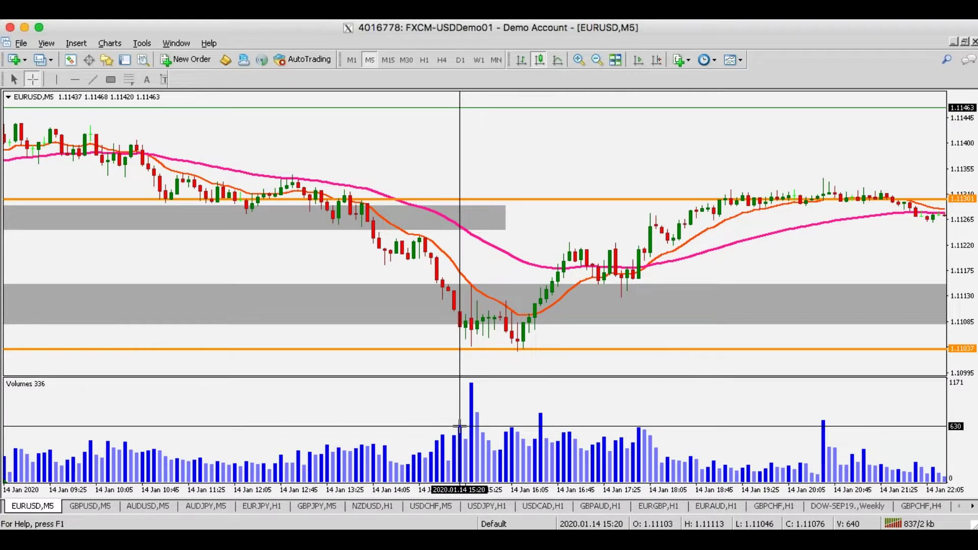
left_click(459, 427)
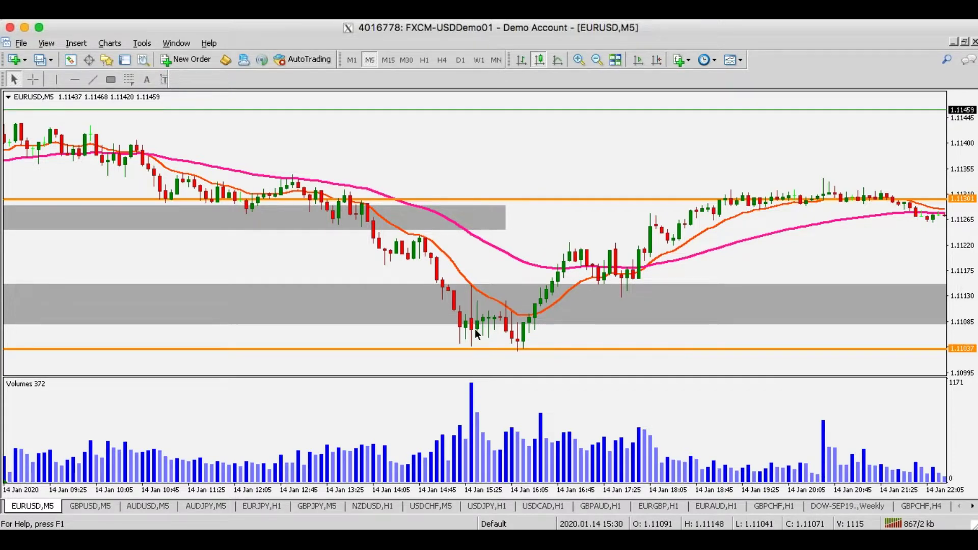
middle_click(477, 334)
middle_click(483, 316)
middle_click(471, 327)
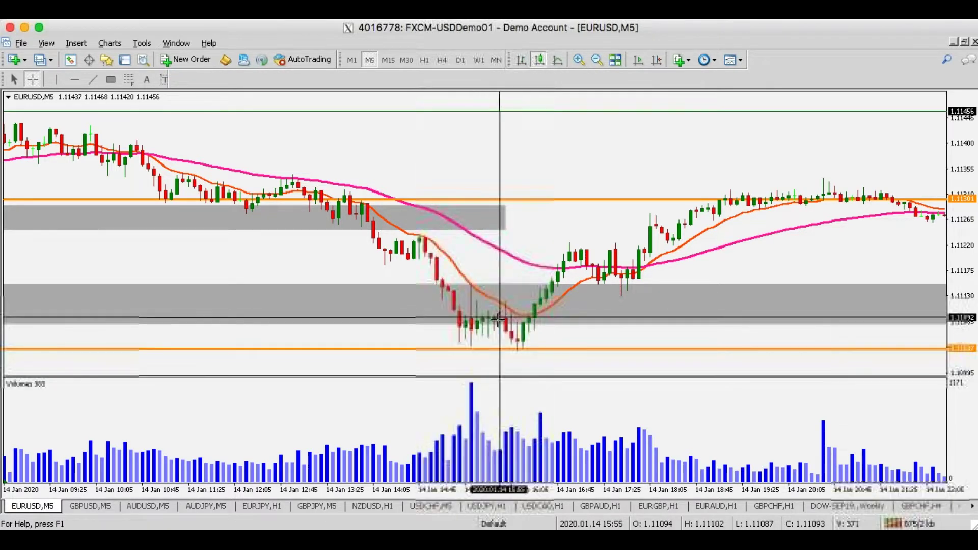
middle_click(475, 365)
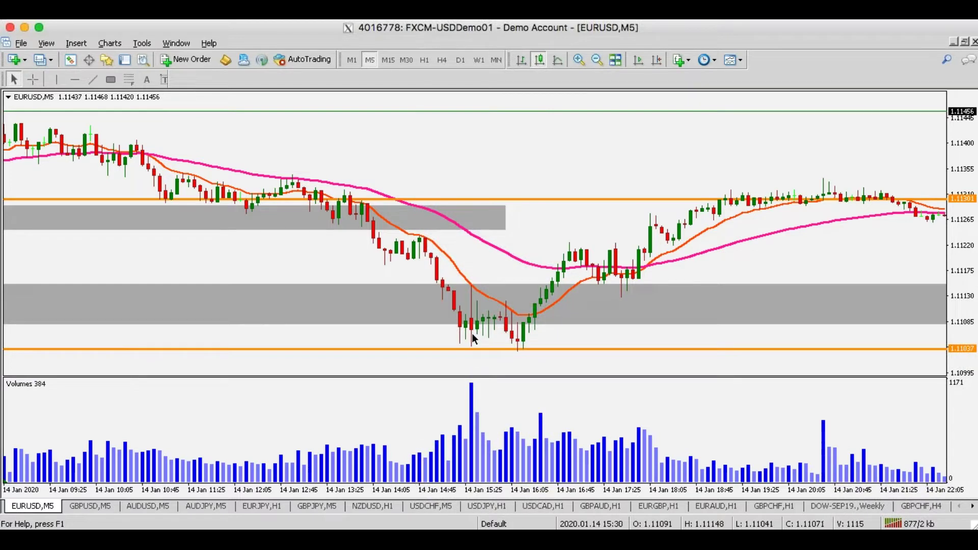
middle_click(472, 385)
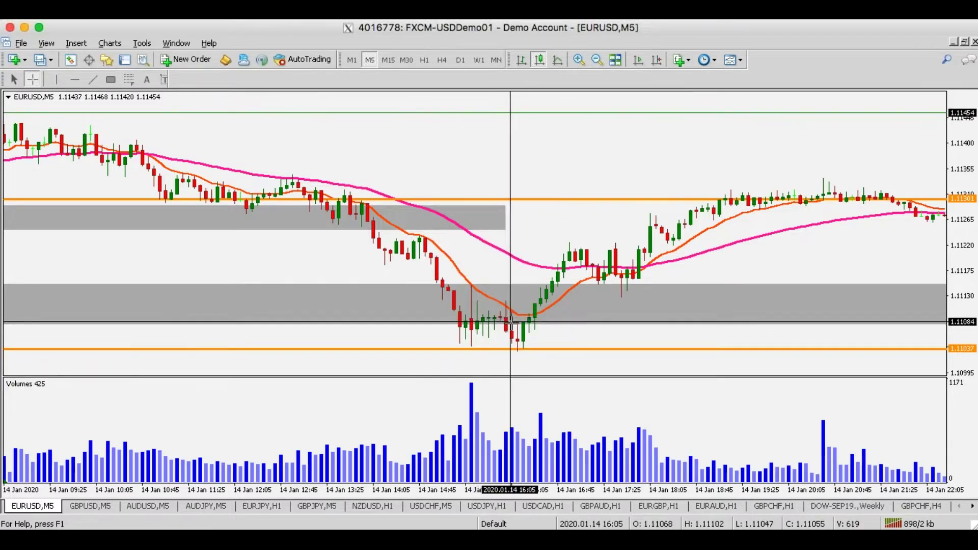
- Raise the lower orange level from 1.11037 to 1.11043
left_click(516, 342)
double_click(497, 348)
left_click_drag(492, 349, 491, 345)
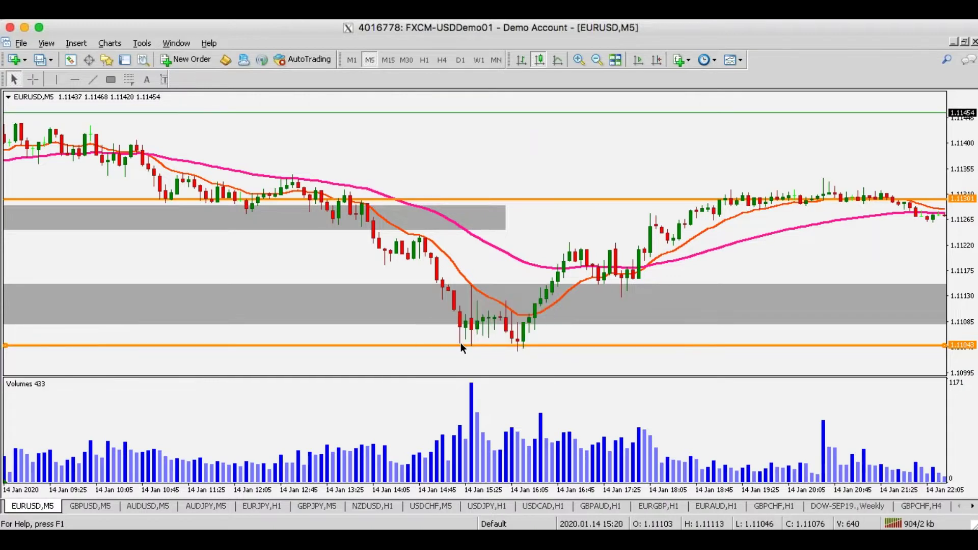
- Inspect the 14 Jan lows and the volume peak near 15:30 with the crosshair
middle_click(517, 352)
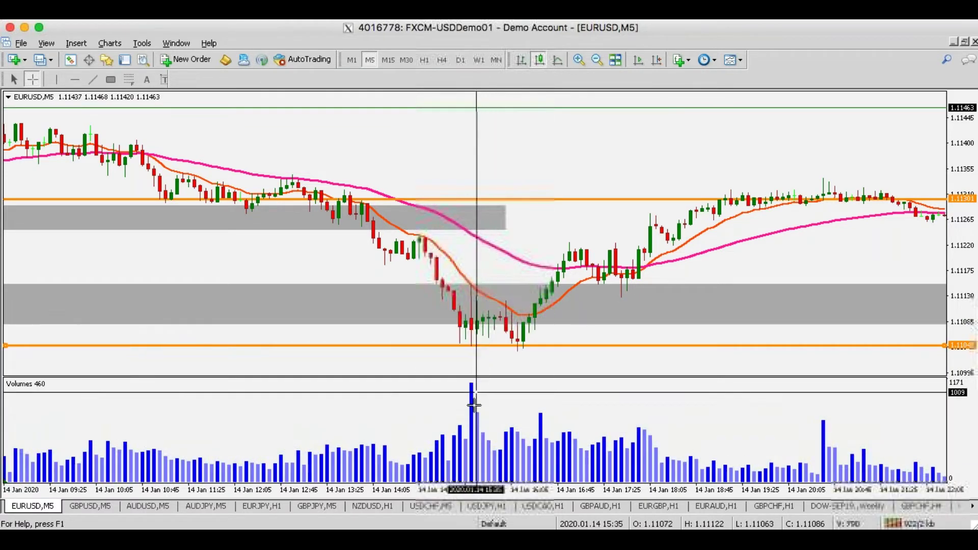
left_click(512, 360)
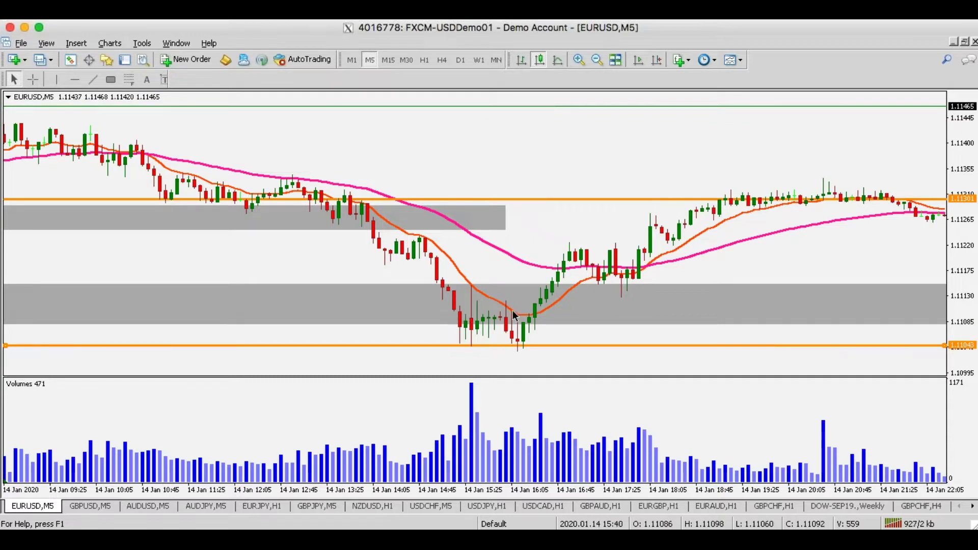
middle_click(472, 406)
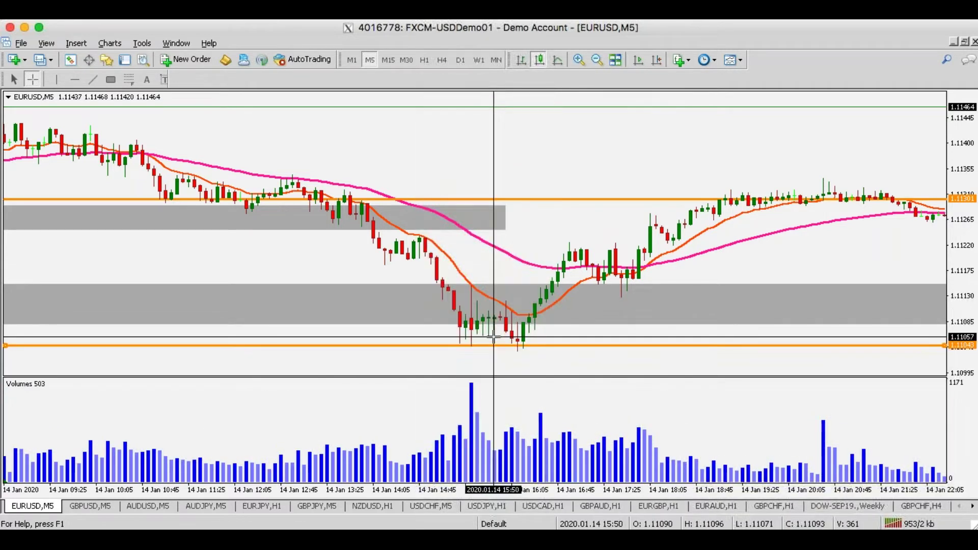
key("Escape")
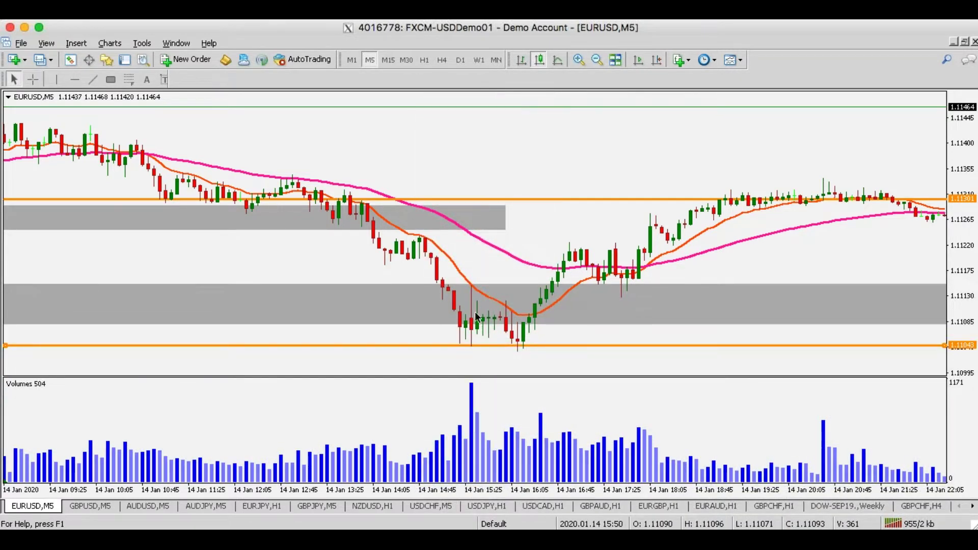
- Draw a horizontal trend line along the top of the lower gray zone
left_click(92, 79)
left_click_drag(473, 286, 575, 286)
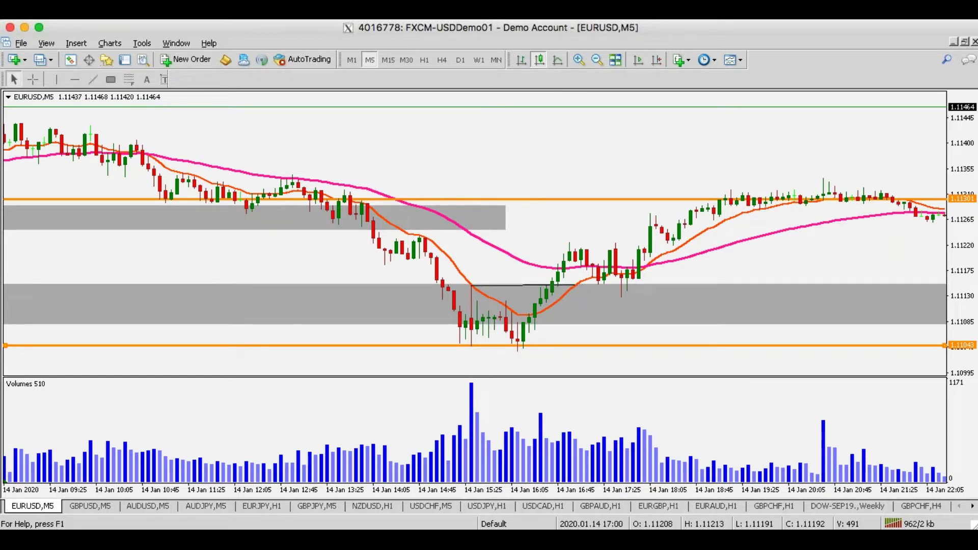
double_click(573, 286)
middle_click(552, 285)
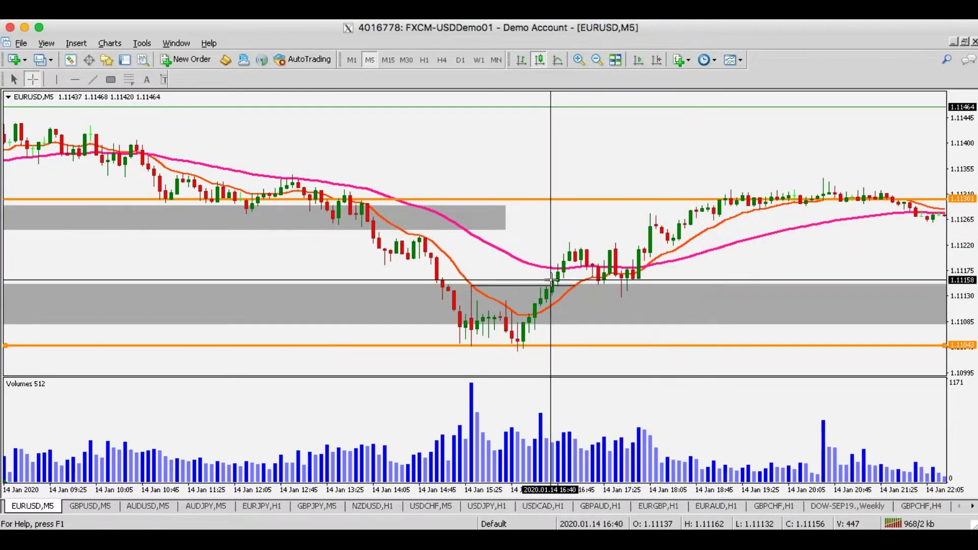
- Draw a short slanted trend line at the breakout and read its time
left_click(93, 79)
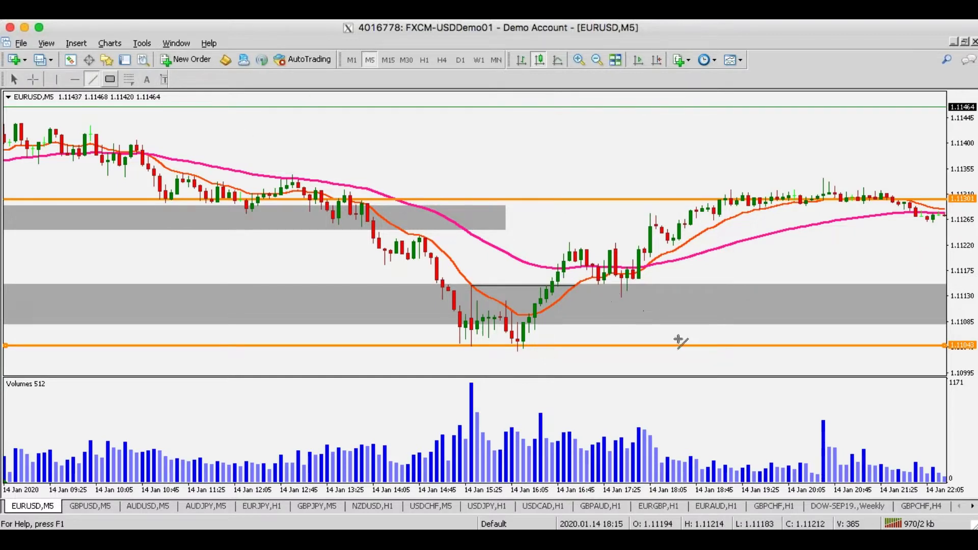
left_click_drag(552, 282, 536, 271)
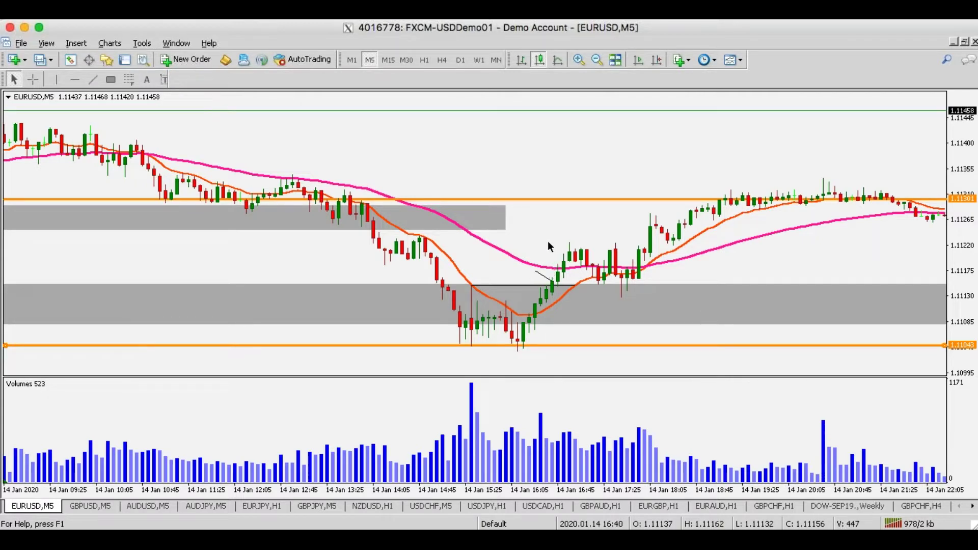
middle_click(549, 360)
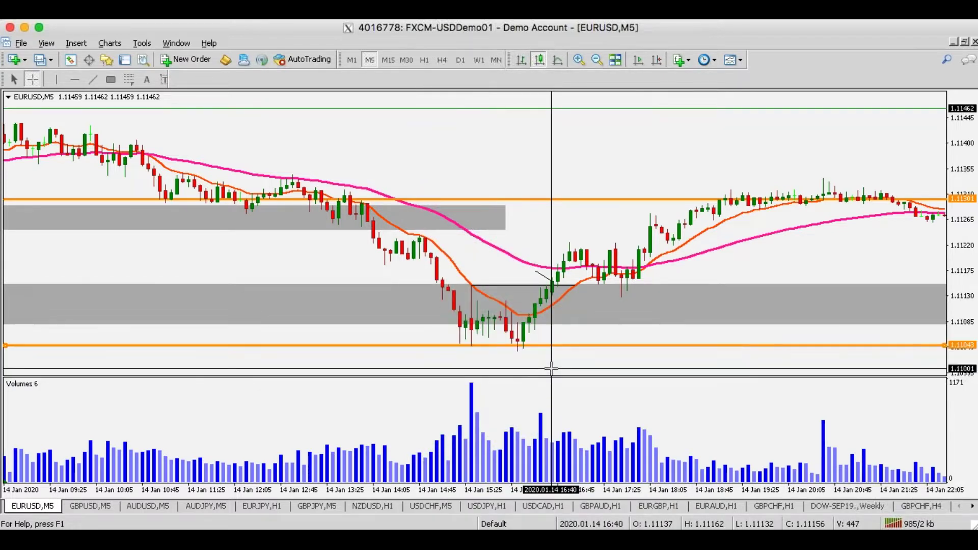
middle_click(550, 368)
- Scroll the chart forward and back to review the rebound from 1.11043 toward 1.11301
left_click_drag(599, 238, 542, 238)
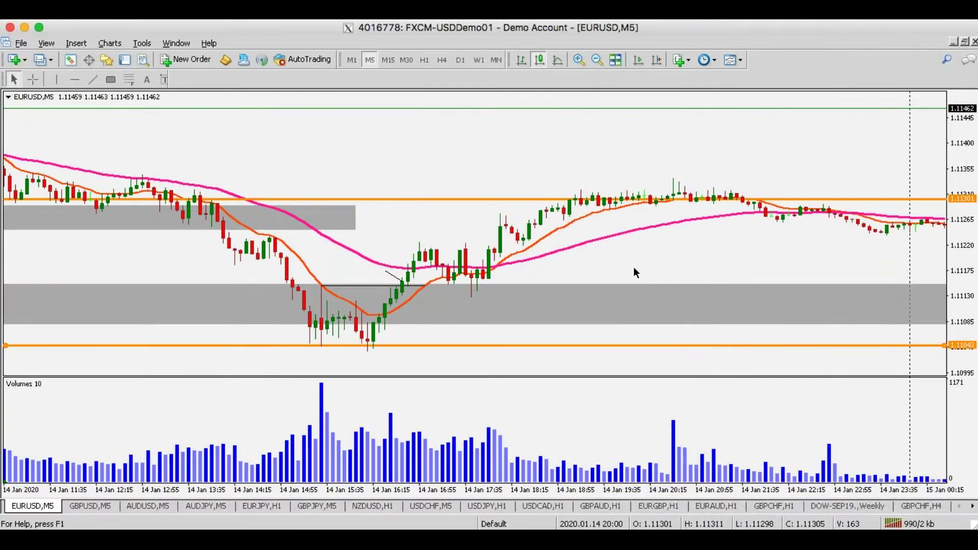
scroll(634, 268, "down", 15)
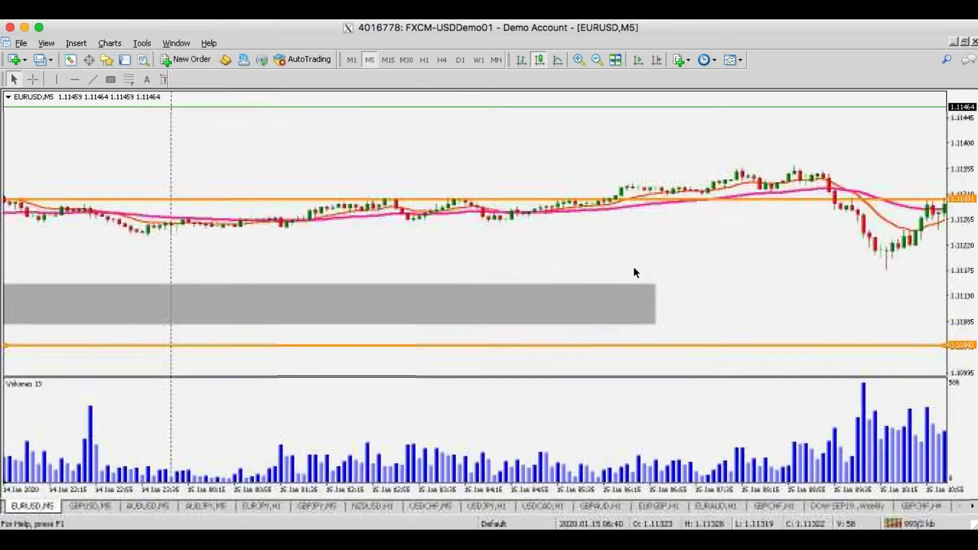
scroll(630, 274, "down", 3)
middle_click(508, 268)
middle_click(664, 178)
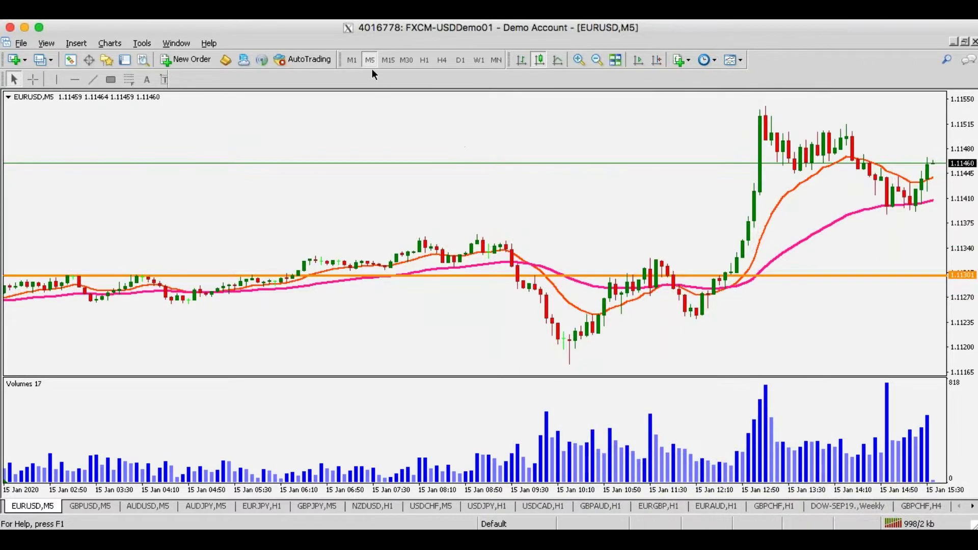
scroll(343, 189, "up", 6)
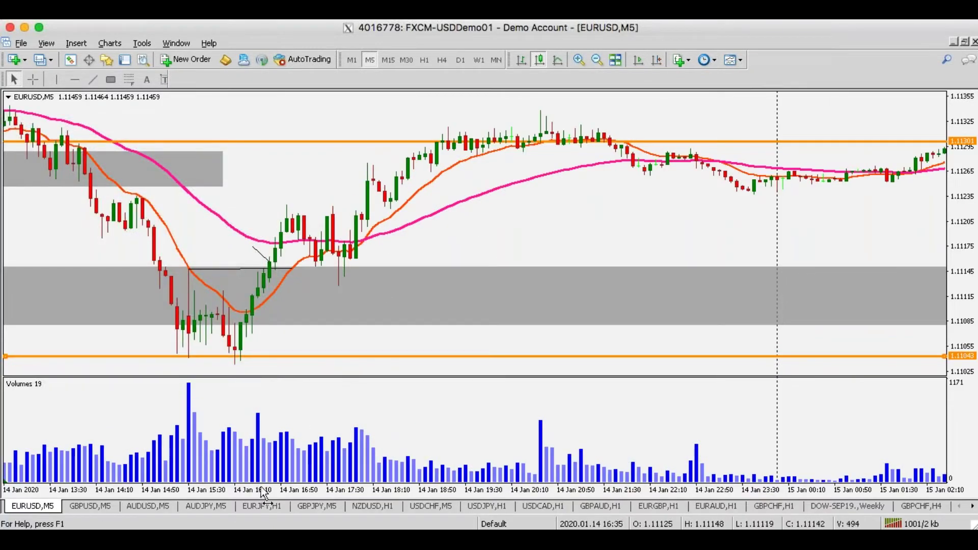
- Open the EURJPY chart on M5, compress the price scale, and check the price below the low
left_click(261, 507)
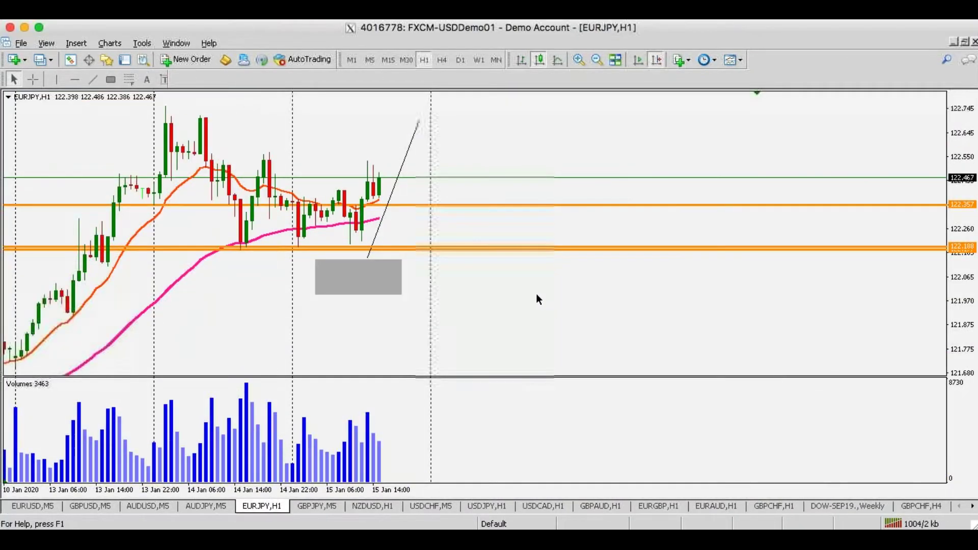
left_click(371, 60)
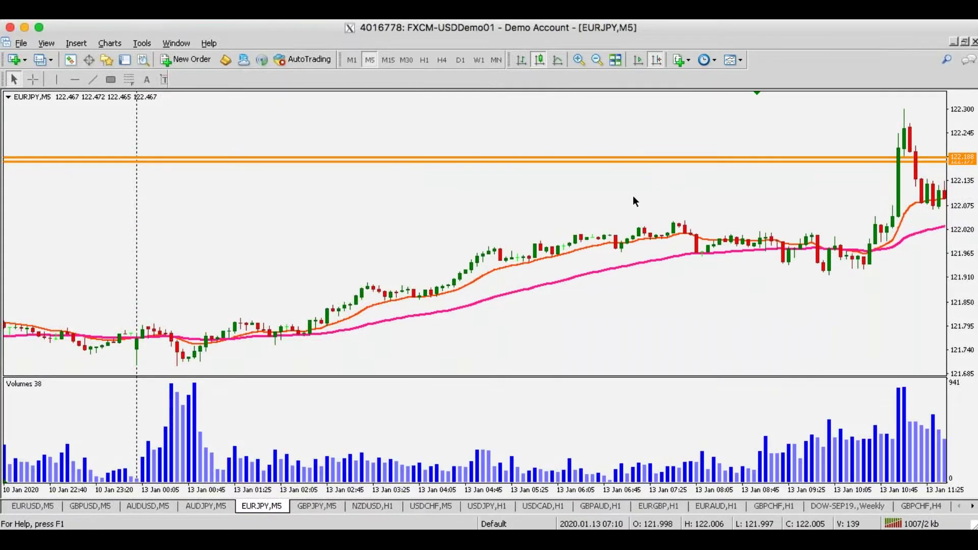
scroll(634, 210, "up", 13)
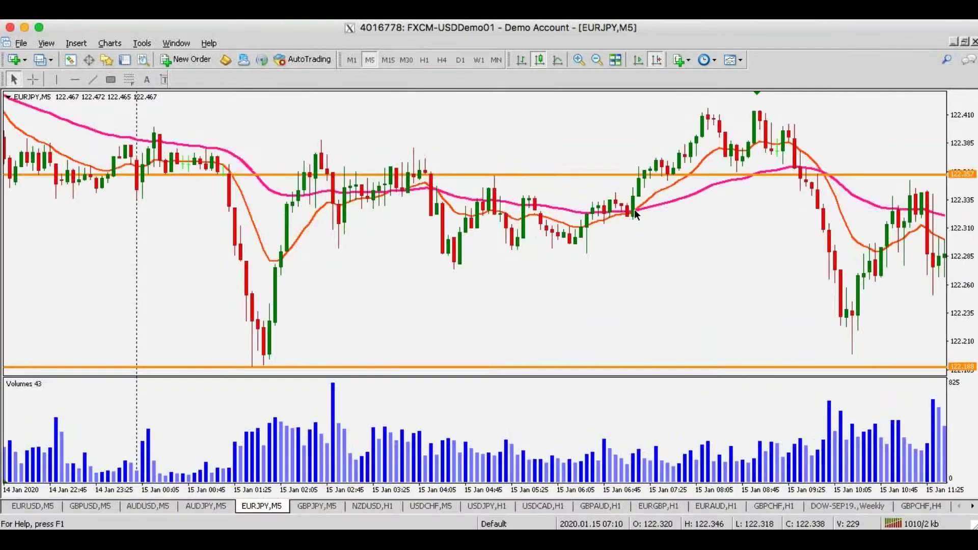
scroll(635, 210, "up", 2)
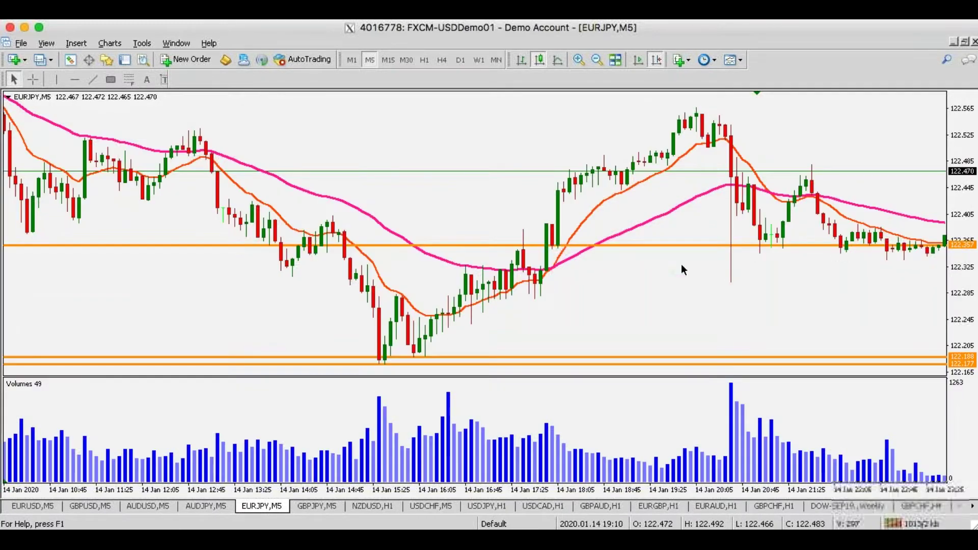
left_click_drag(962, 288, 962, 302)
middle_click(377, 362)
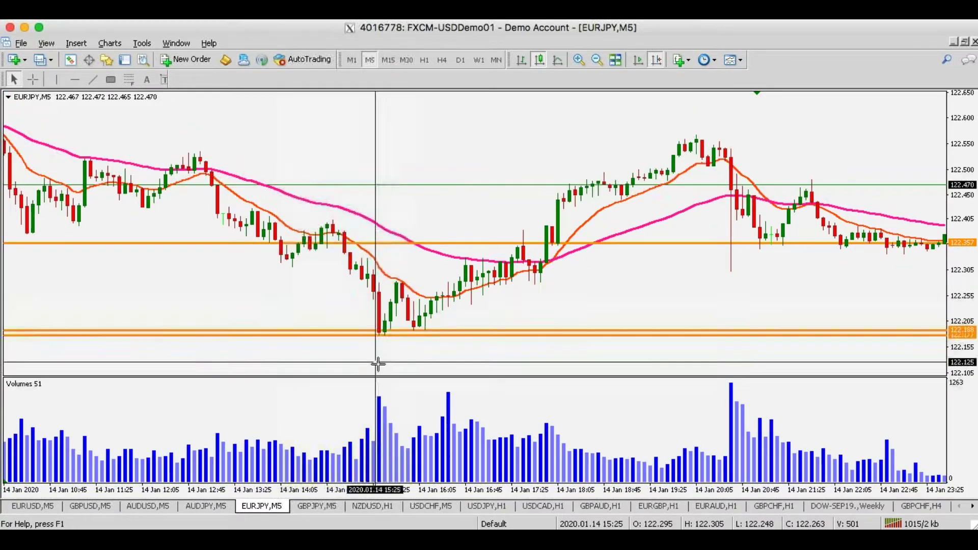
left_click(379, 365)
- Return EURJPY to H1, zoom in, and read the 14 Jan low and levels with the crosshair
left_click(424, 59)
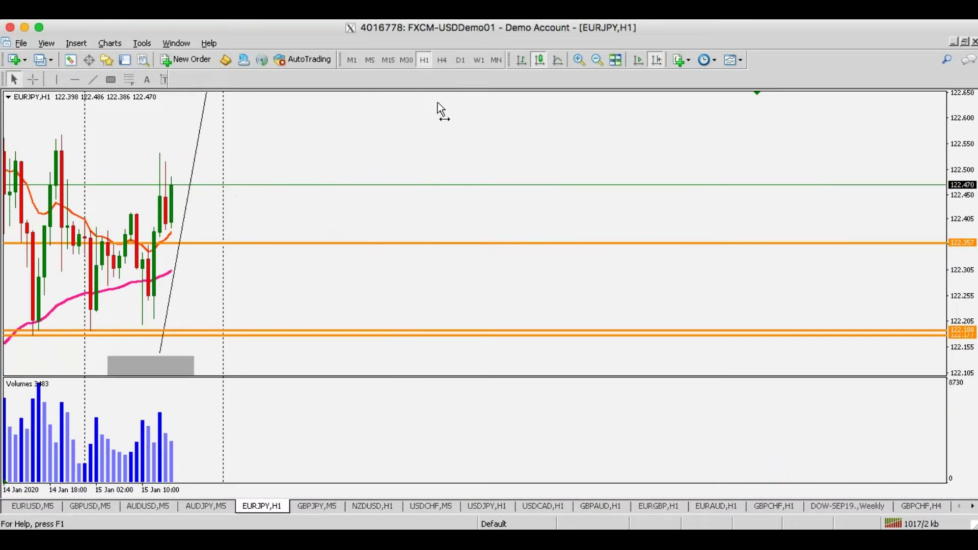
left_click(579, 59)
middle_click(456, 247)
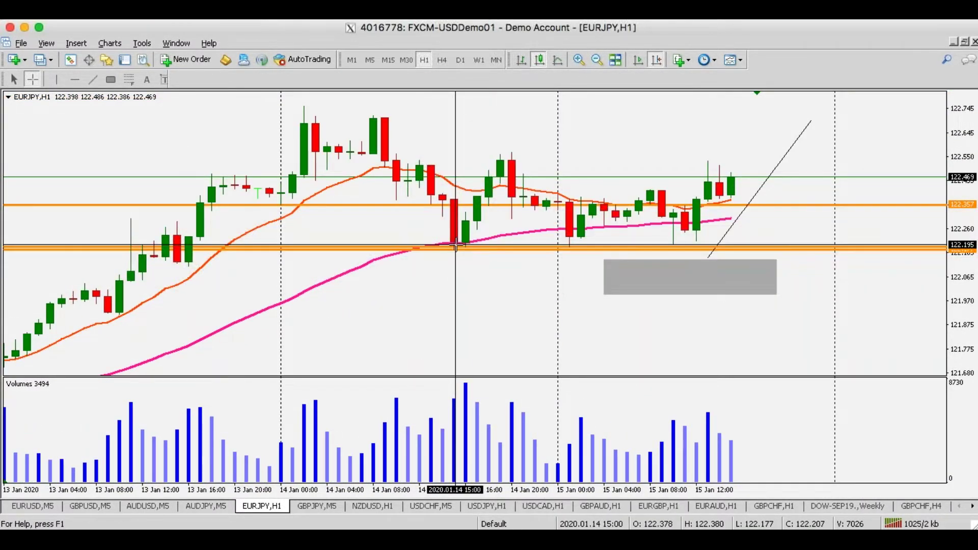
middle_click(455, 245)
middle_click(459, 254)
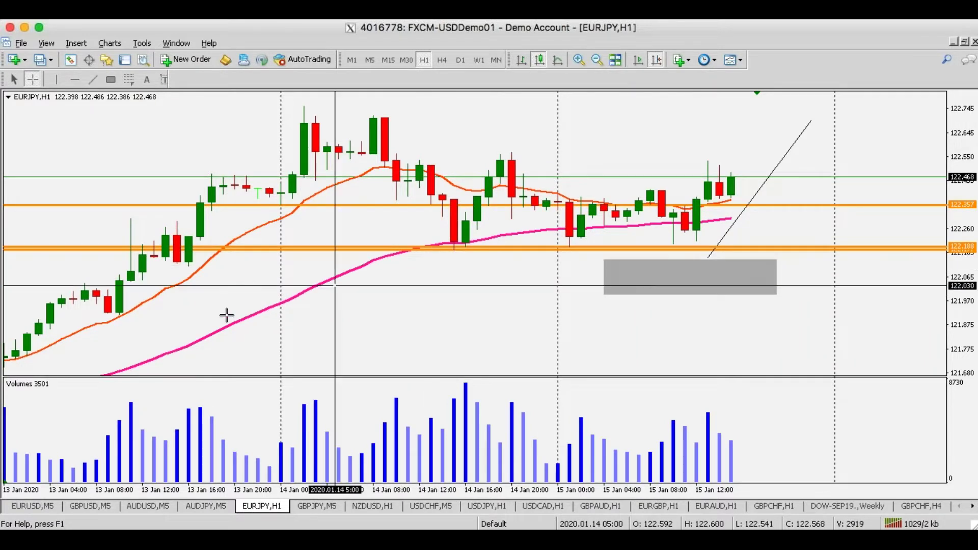
middle_click(462, 254)
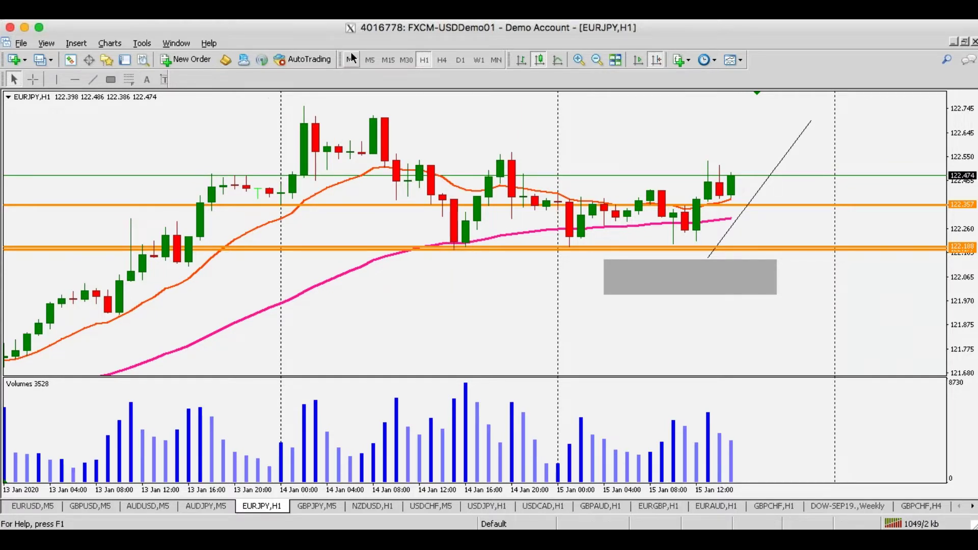
- Show EURJPY M5 around the 14 Jan afternoon with a compressed price scale, reading a candle's price
left_click(369, 60)
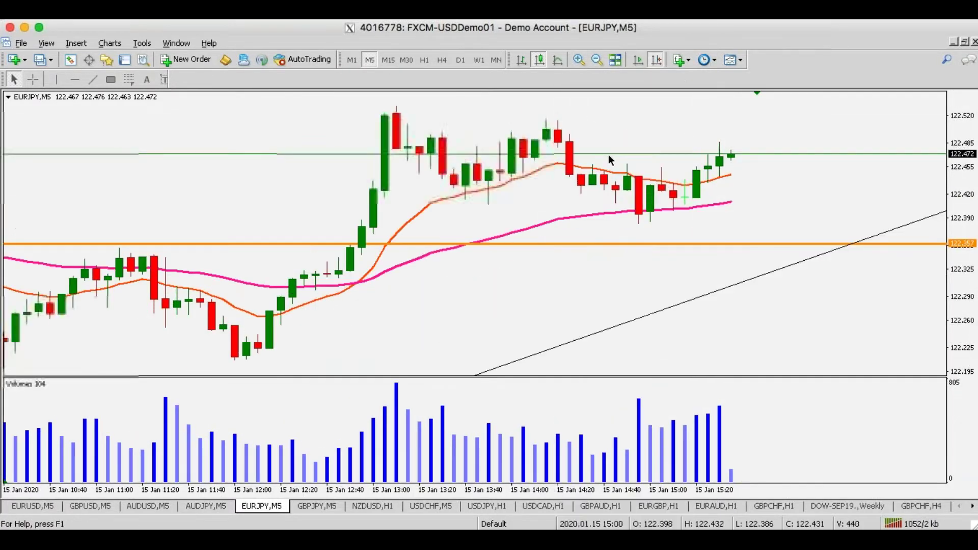
scroll(528, 315, "down", 10)
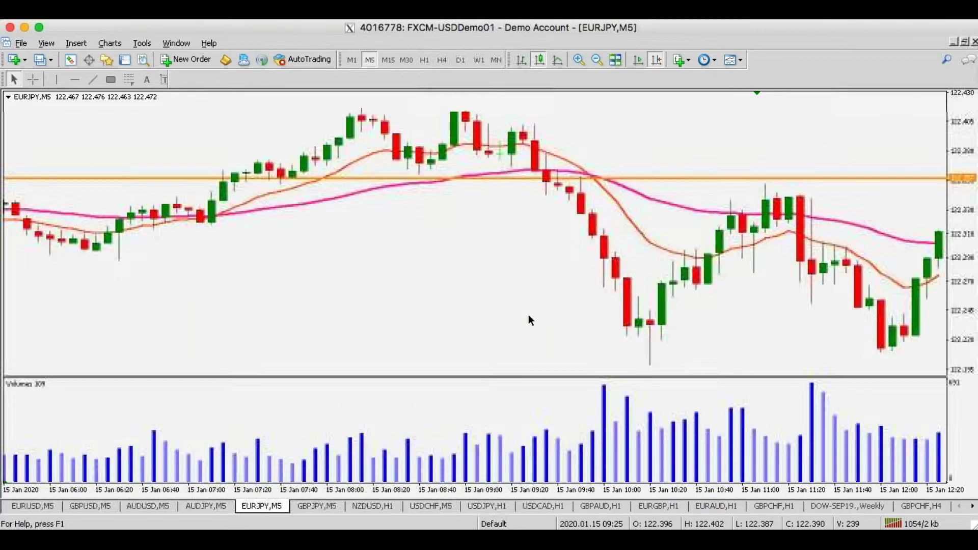
scroll(529, 316, "up", 10)
scroll(528, 314, "up", 10)
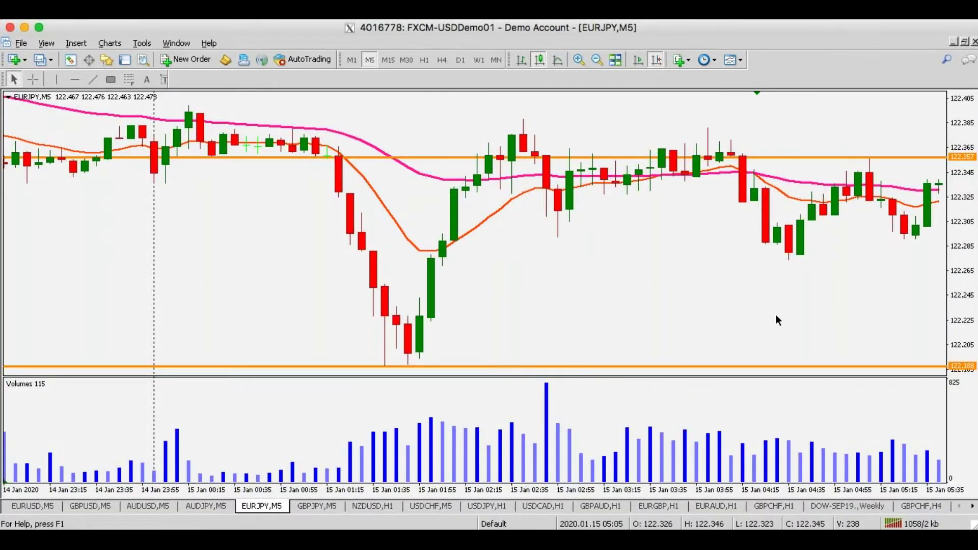
scroll(776, 316, "down", 10)
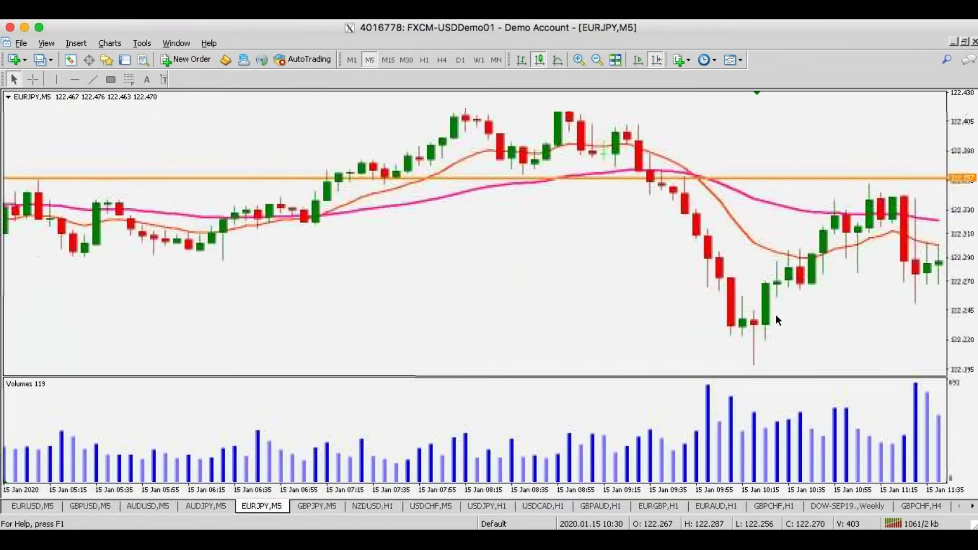
scroll(776, 314, "up", 10)
left_click_drag(958, 304, 956, 341)
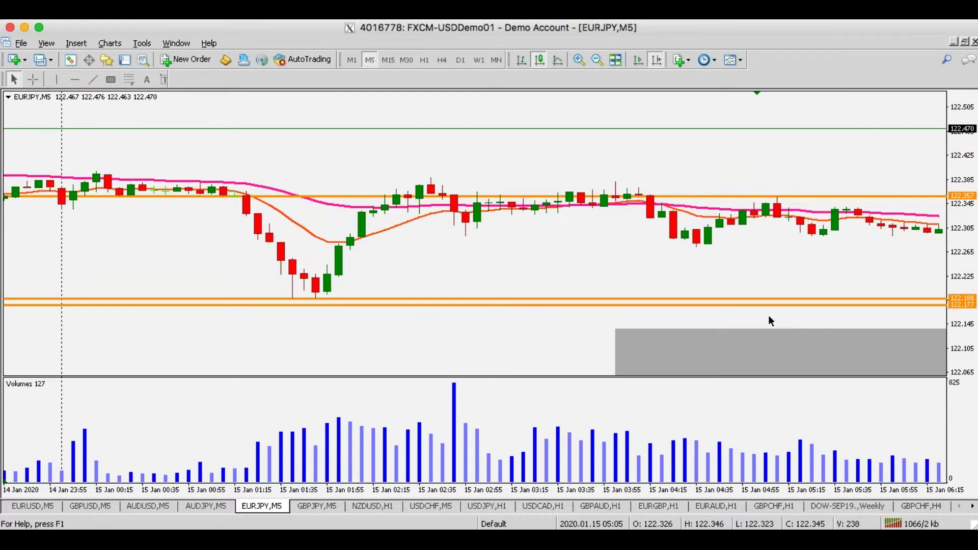
scroll(769, 317, "up", 15)
scroll(769, 314, "down", 3)
middle_click(364, 353)
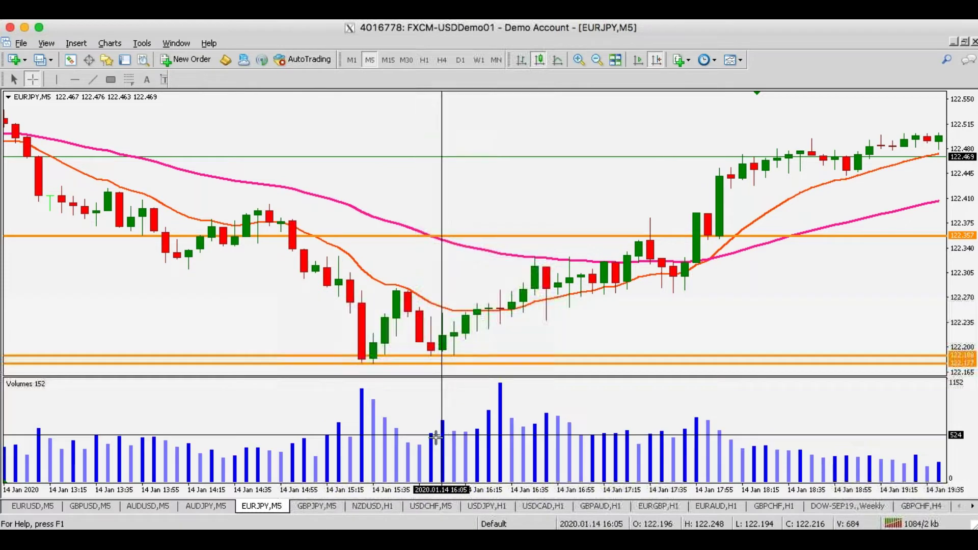
- Draw a level line from the 15:40 candle top and shorten its right end
left_click(472, 305)
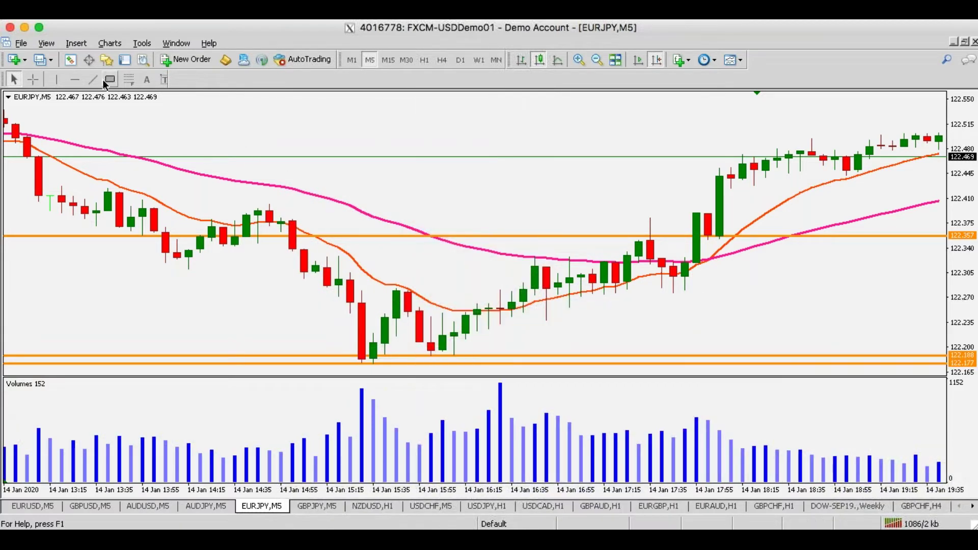
left_click_drag(394, 289, 525, 292)
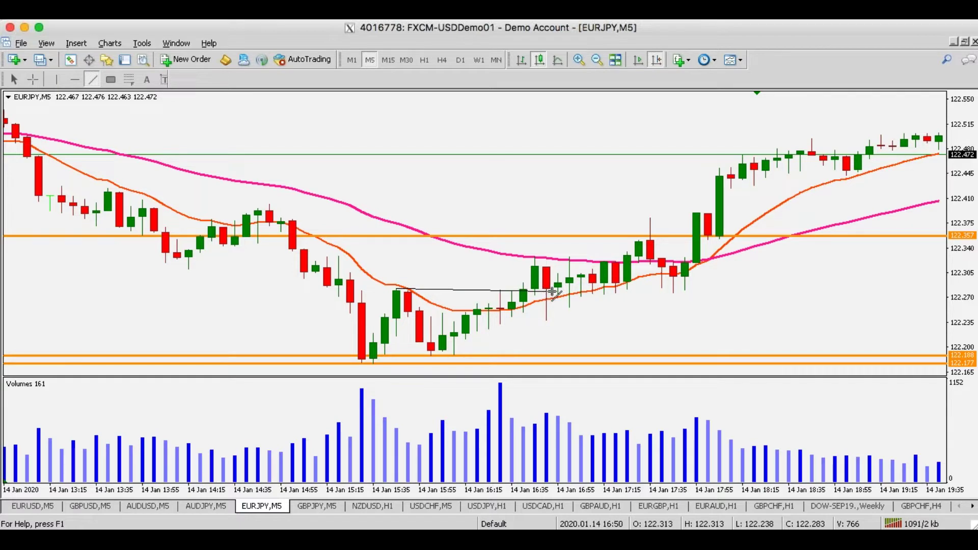
left_click_drag(557, 292, 558, 294)
middle_click(462, 337)
left_click(509, 308)
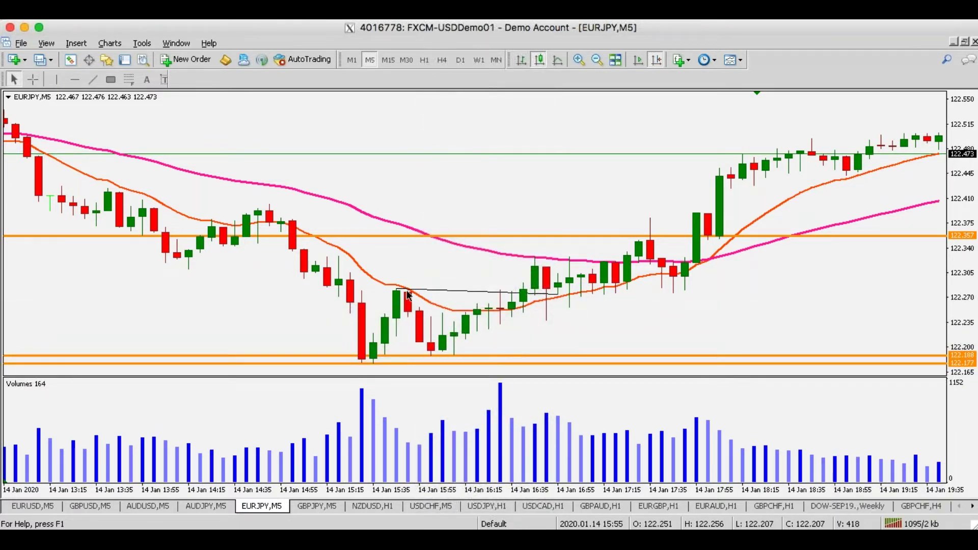
left_click_drag(554, 293, 529, 289)
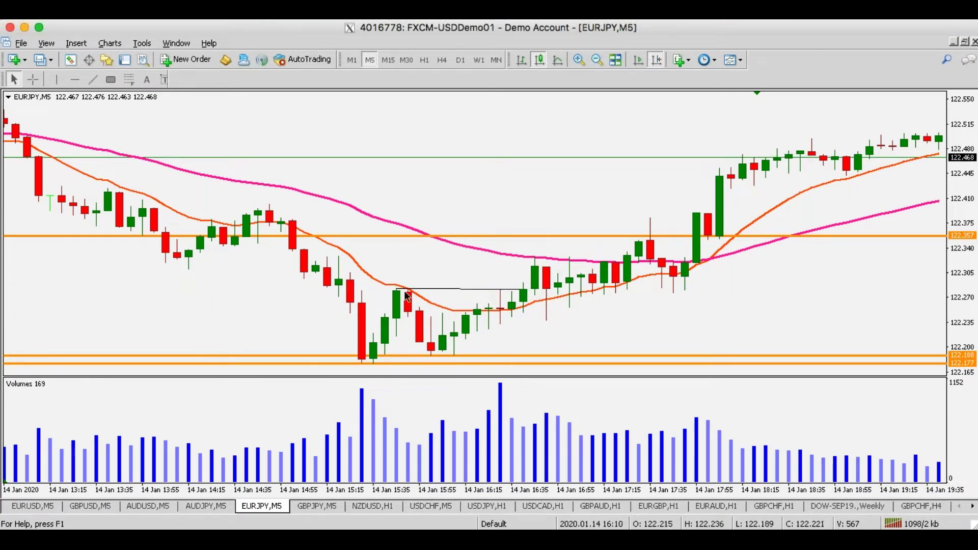
- Read dates and prices with the crosshair, including the 16:00 candle
key("ctrl+f")
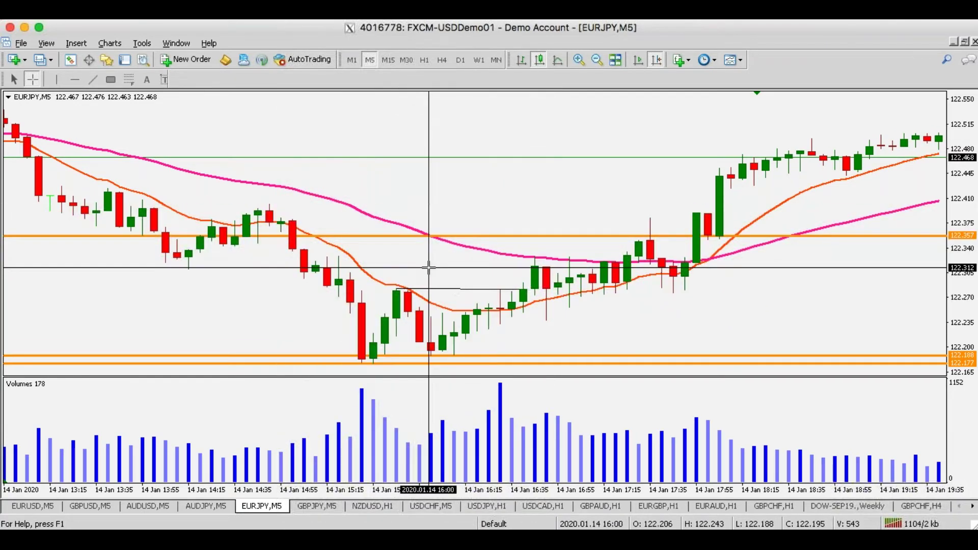
key("Escape")
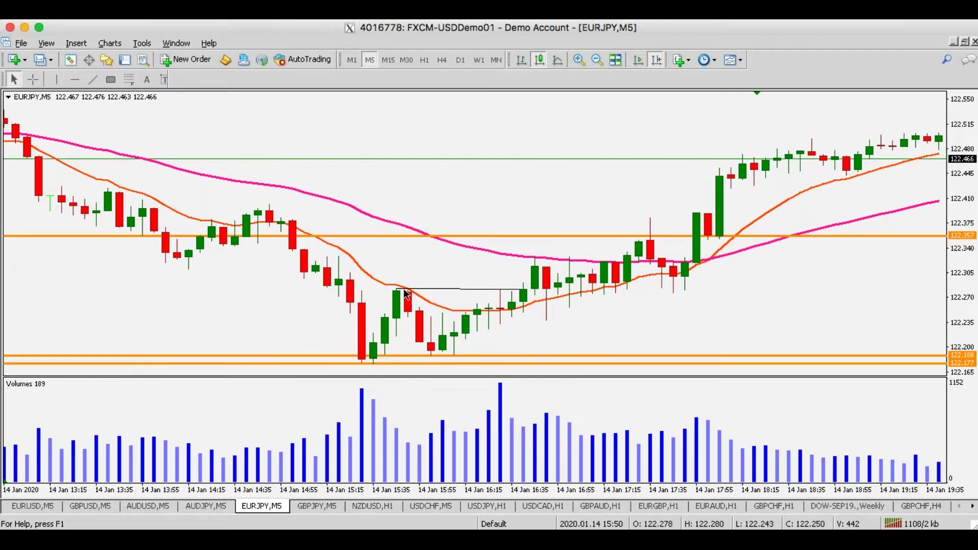
middle_click(404, 293)
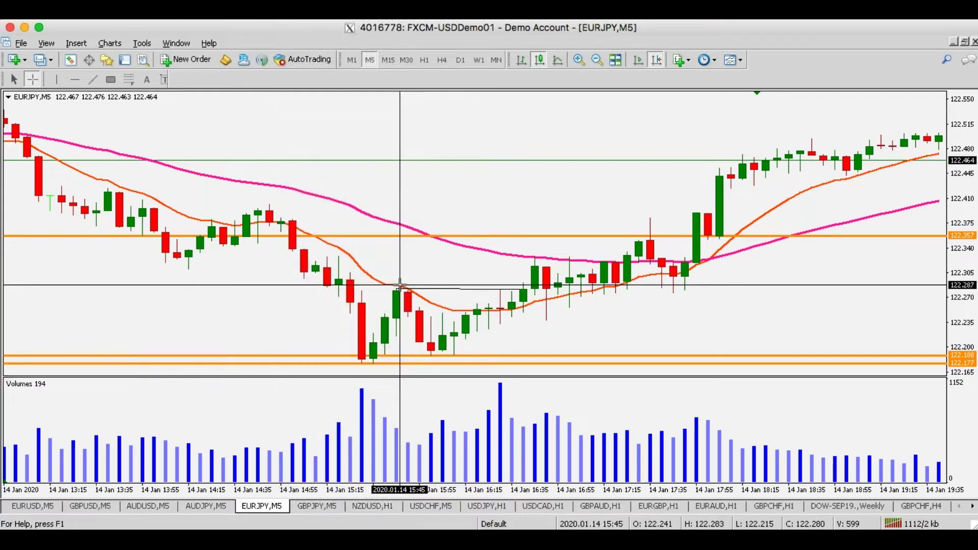
key("Escape")
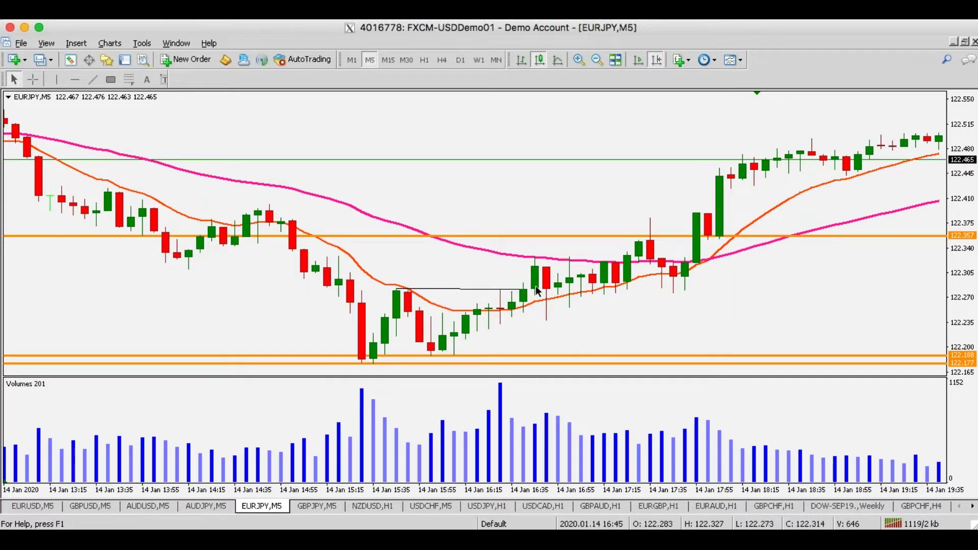
middle_click(437, 351)
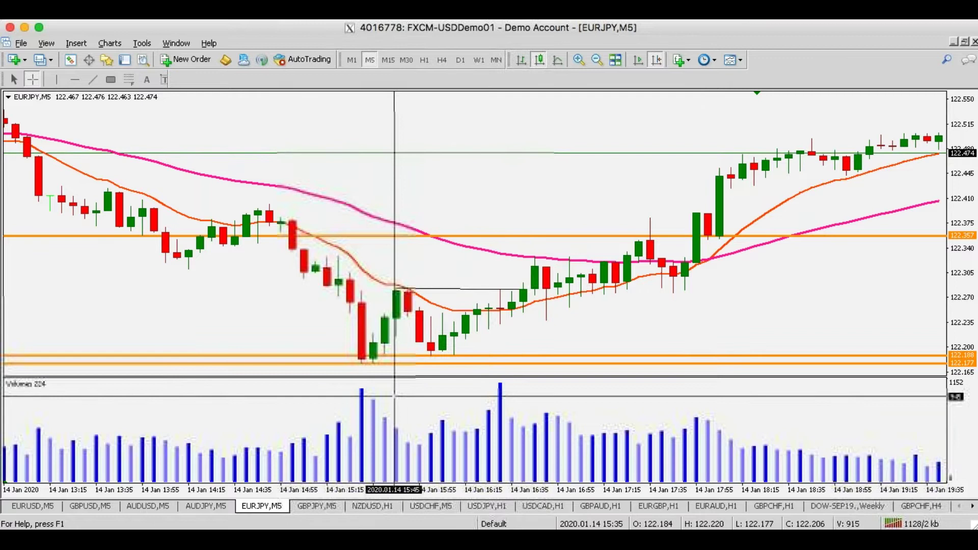
left_click(527, 290)
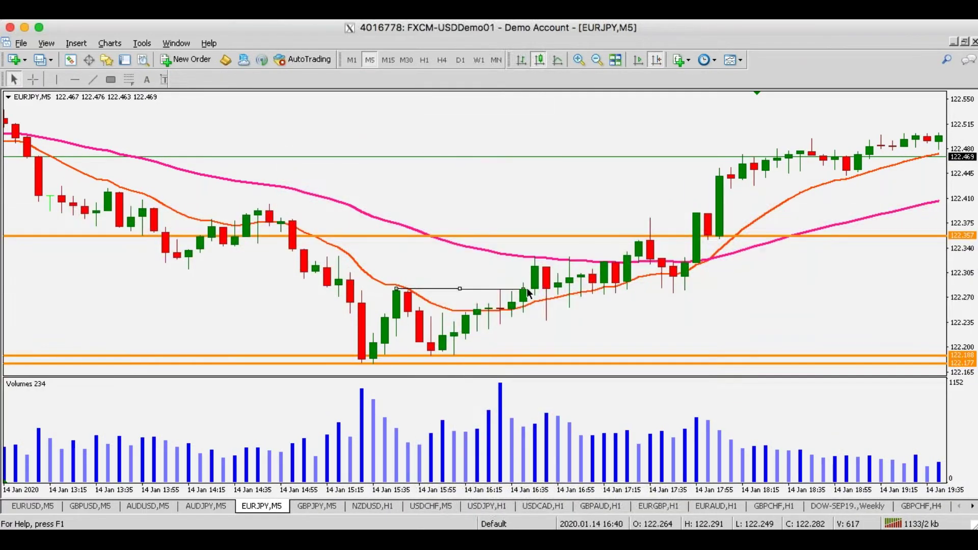
- Draw a short diagonal line near the 16:30 candles, check its prices, and return to H1
left_click(93, 80)
left_click_drag(509, 262, 512, 263)
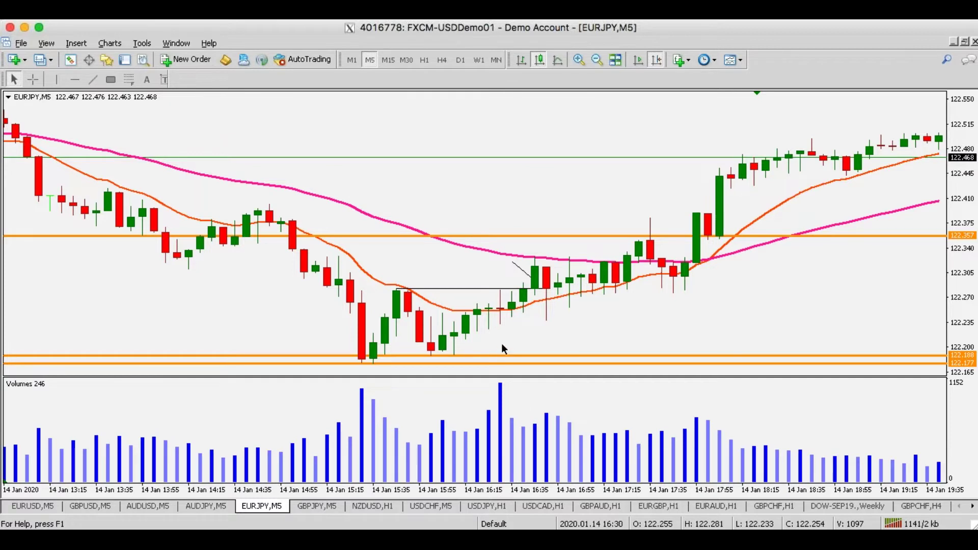
key("ctrl+f")
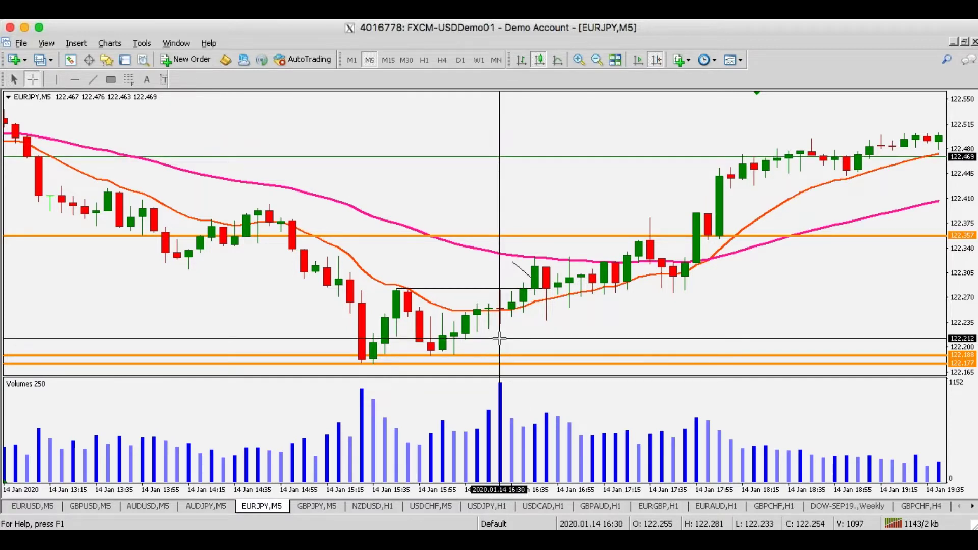
left_click(500, 338)
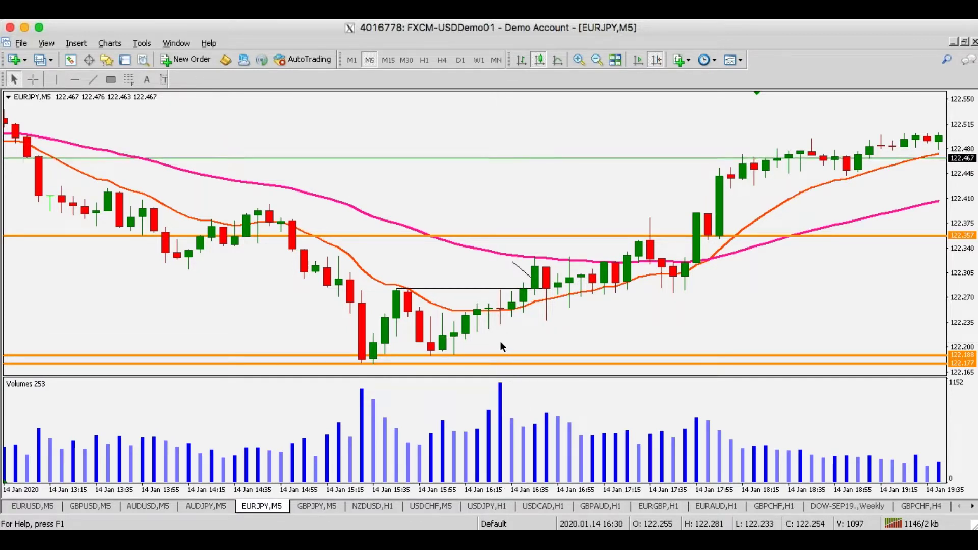
key("ctrl+f")
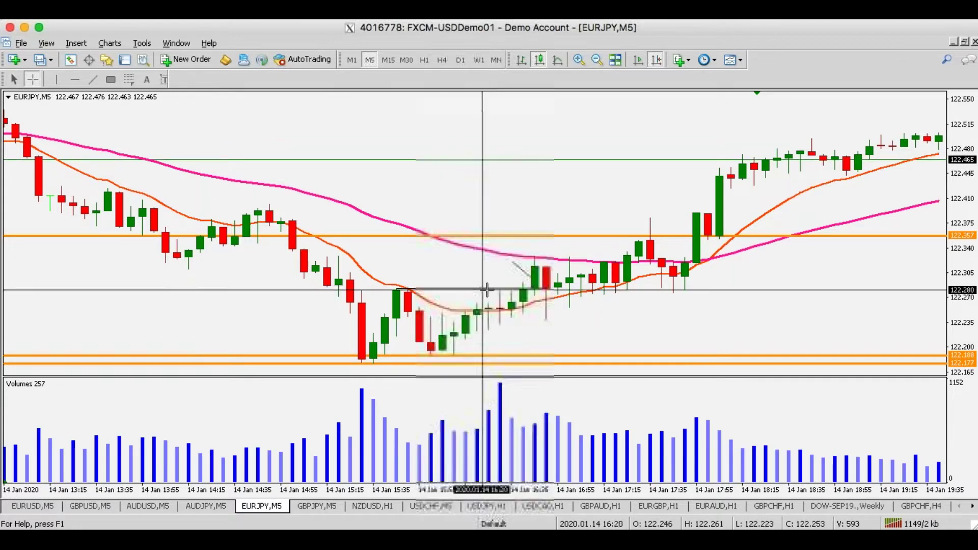
left_click(534, 274)
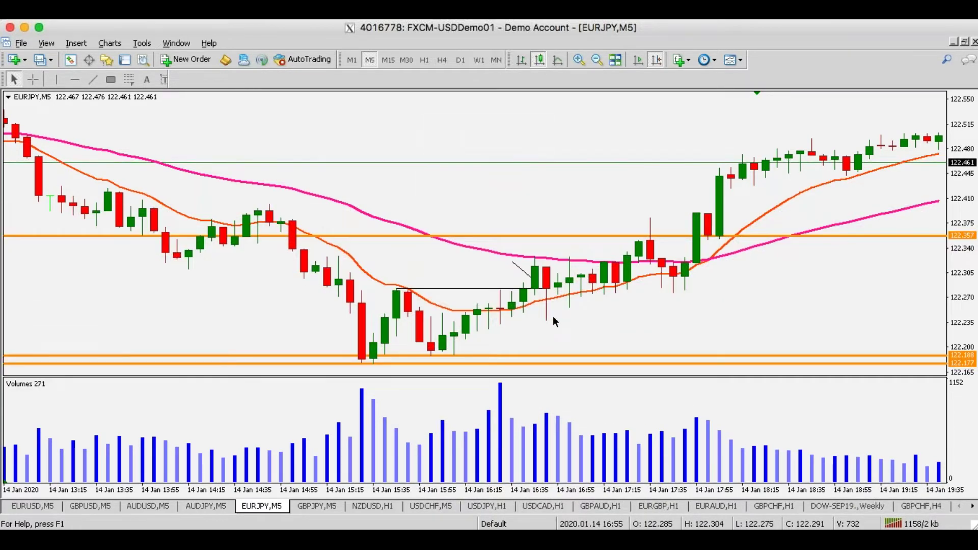
left_click(425, 60)
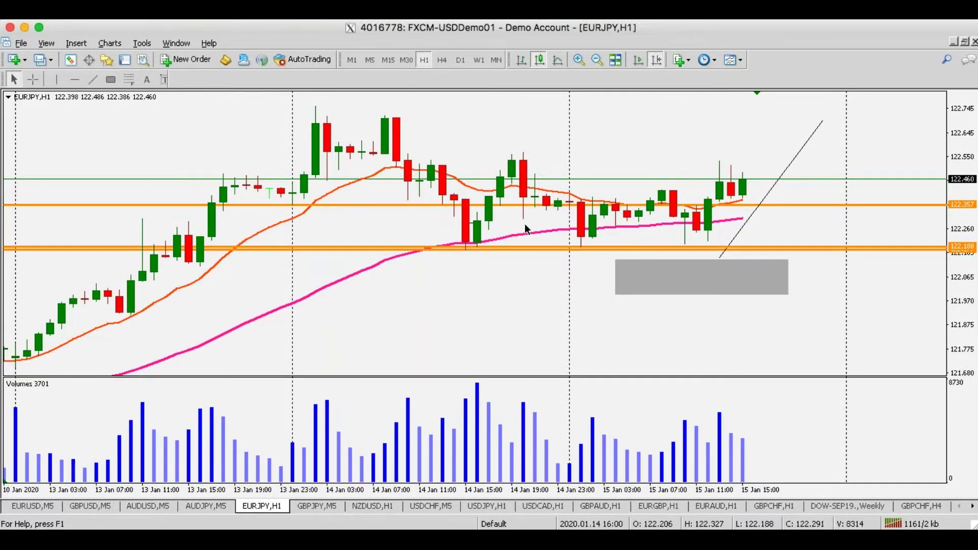
- Draw a Fibonacci retracement on EURJPY H1 from the 14 Jan high to low
middle_click(498, 235)
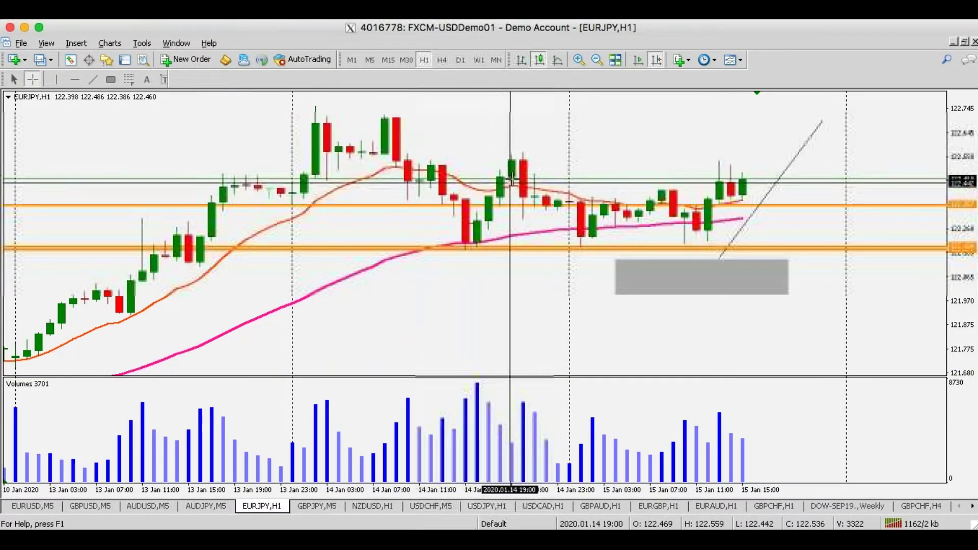
middle_click(509, 306)
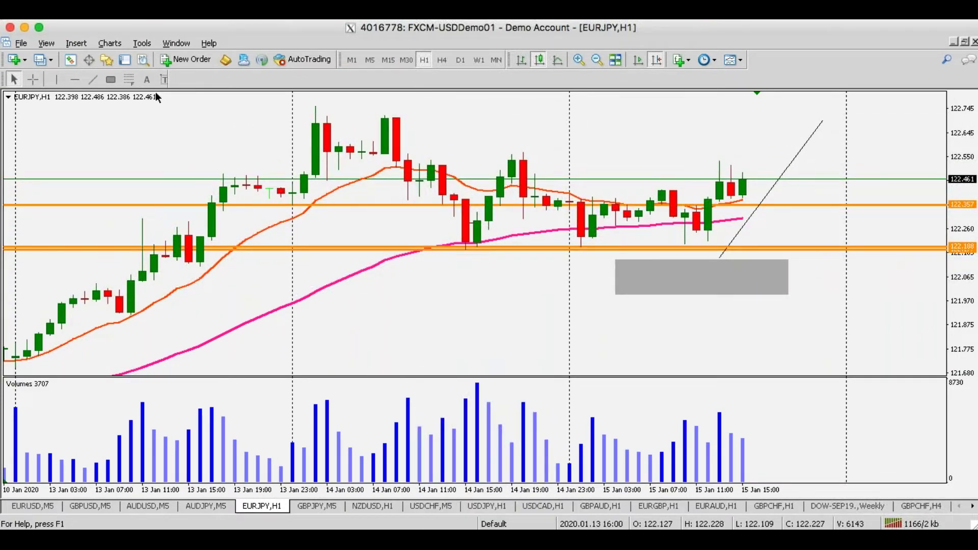
left_click(129, 79)
left_click_drag(386, 117, 466, 248)
- Check the 19:00 candle, delete the Fibonacci, and zoom out to show history back to 8 Jan
middle_click(511, 172)
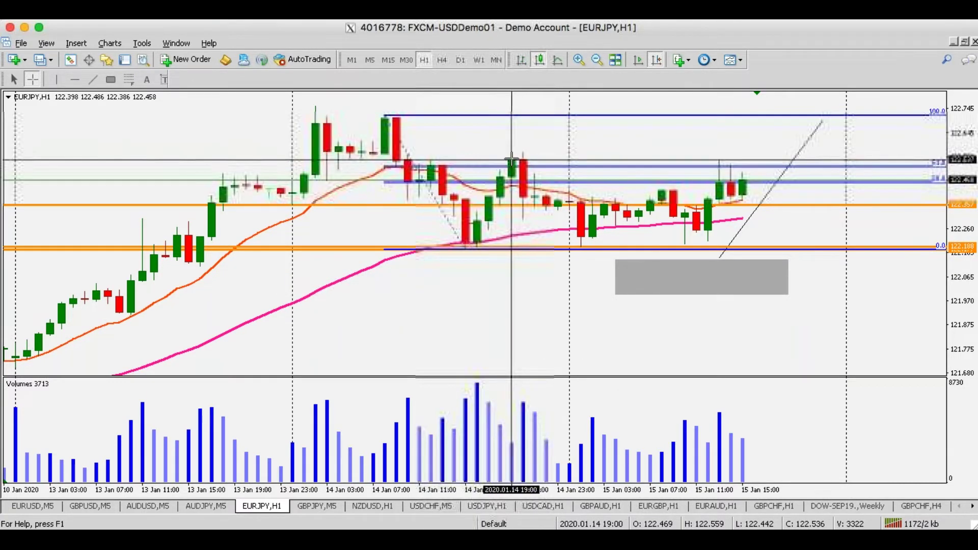
left_click(512, 162)
middle_click(514, 163)
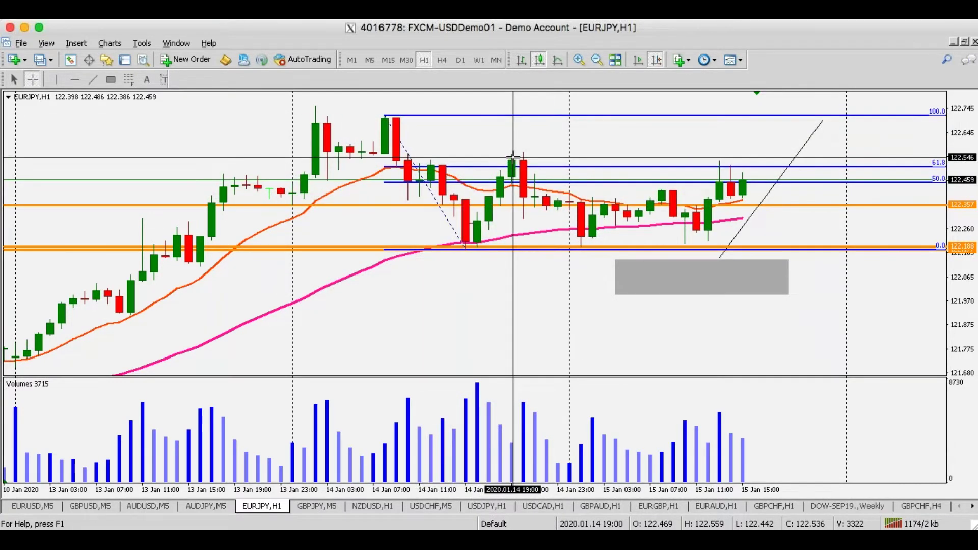
left_click(564, 180)
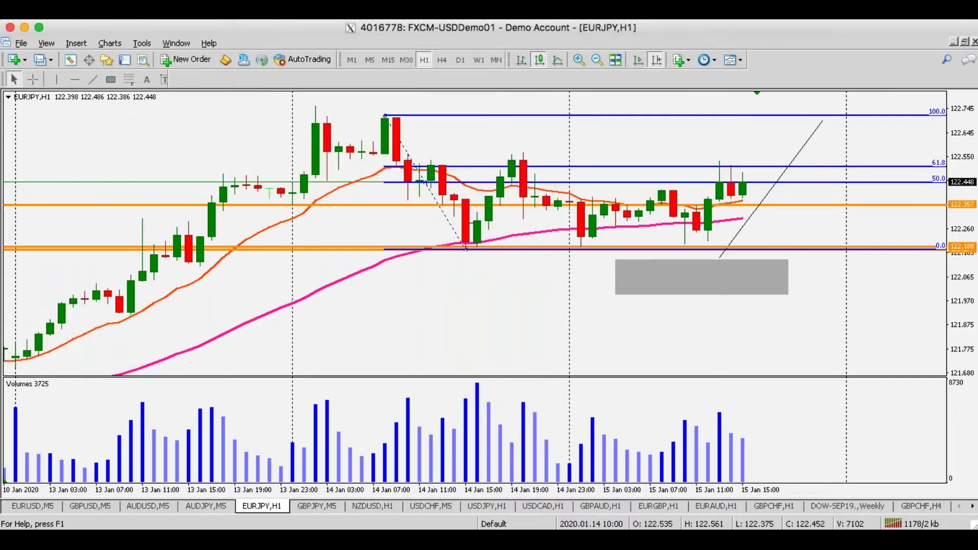
left_click(445, 192)
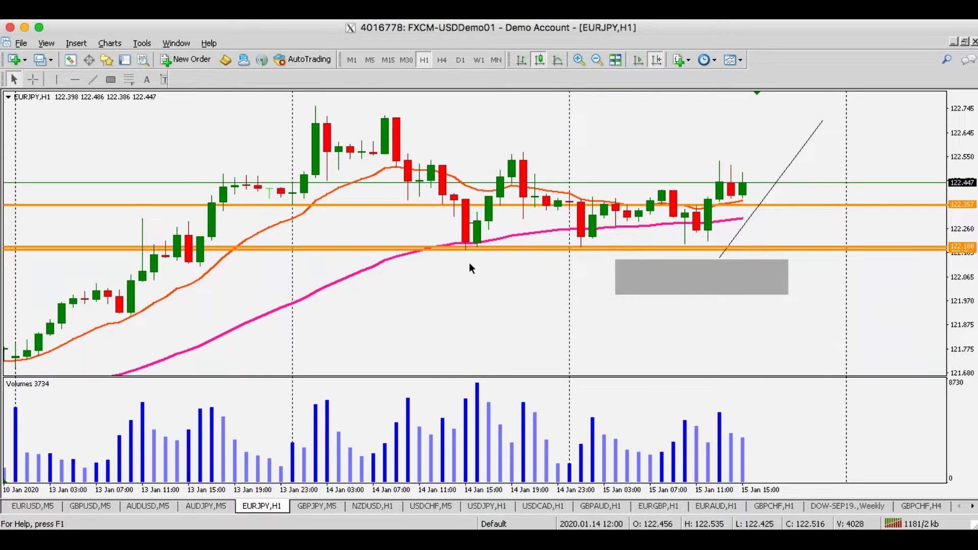
left_click(597, 59)
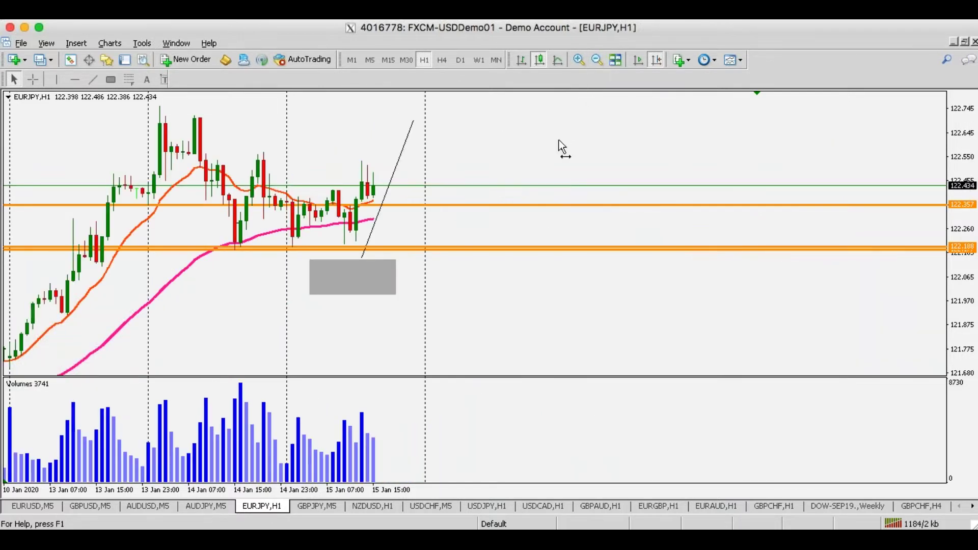
left_click_drag(559, 139, 566, 141)
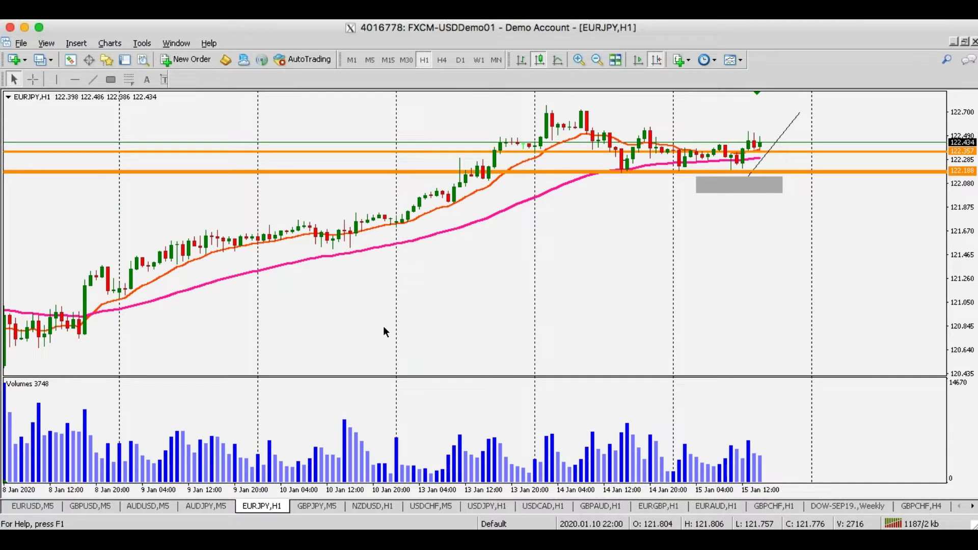
- Switch to the AUDUSD chart on H1 and apply the template to clear old zones and levels
left_click(153, 505)
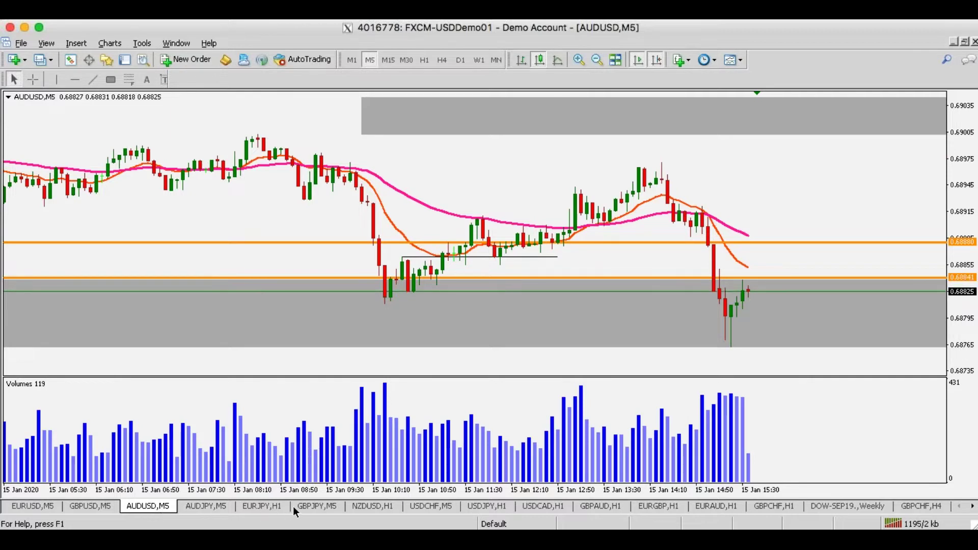
left_click(425, 60)
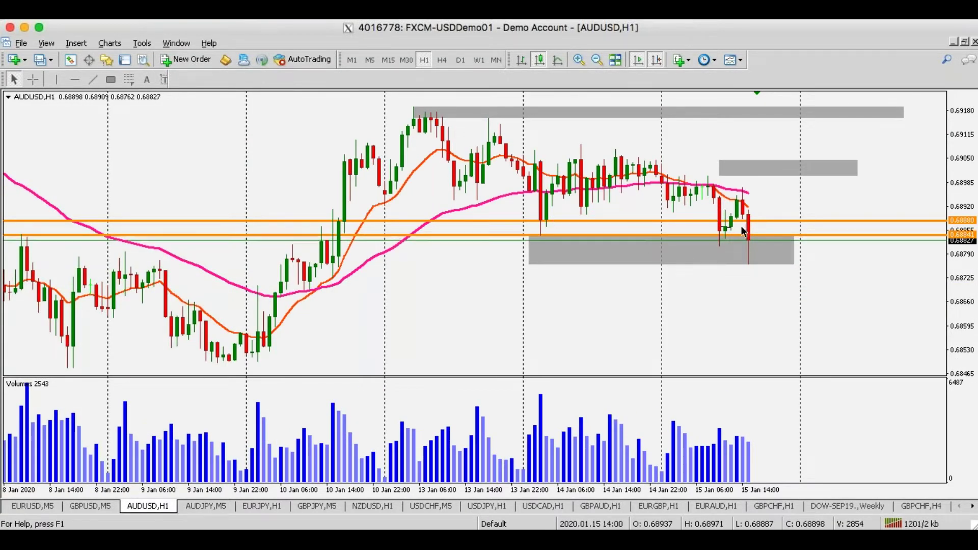
left_click(751, 215)
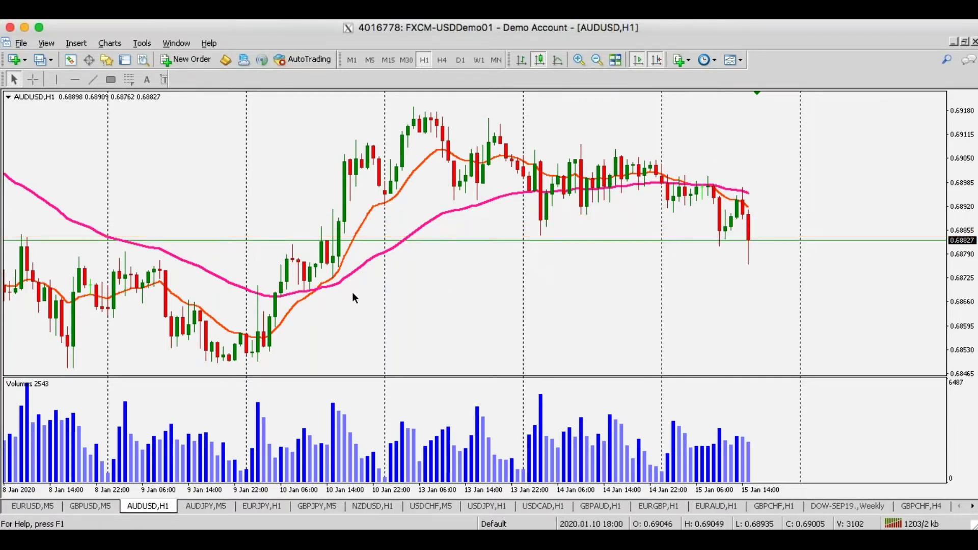
- Place an orange horizontal level just above the latest AUDUSD price and check it with the crosshair
left_click(74, 79)
left_click(618, 238)
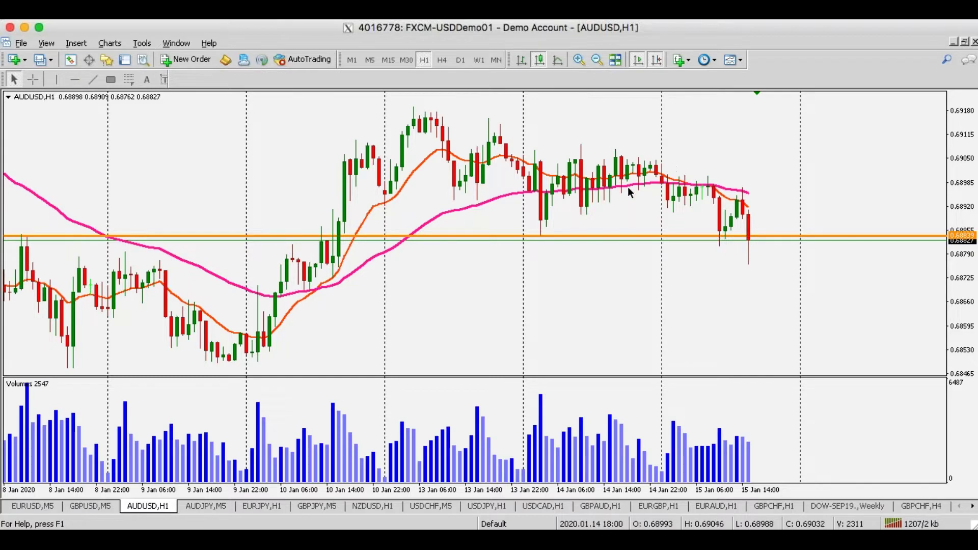
key("ctrl+f")
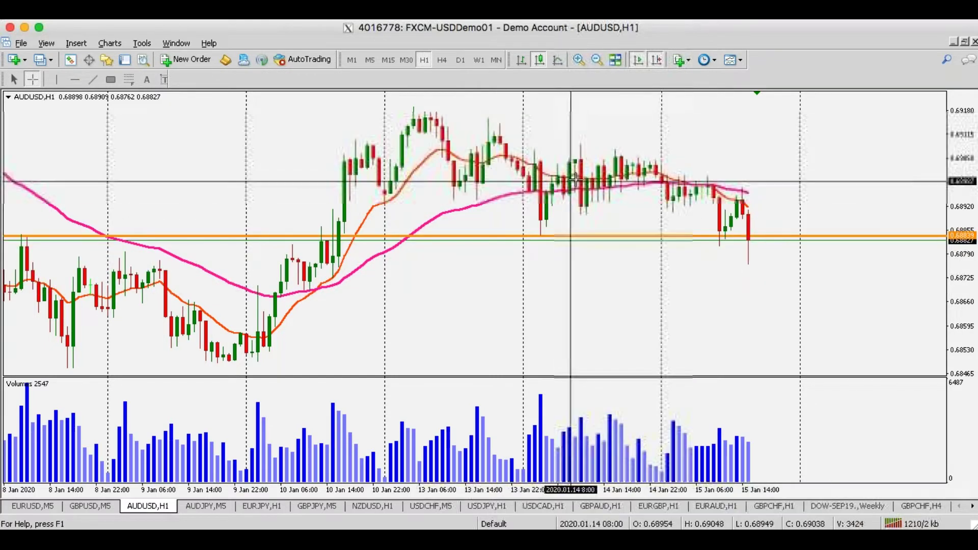
left_click(726, 231)
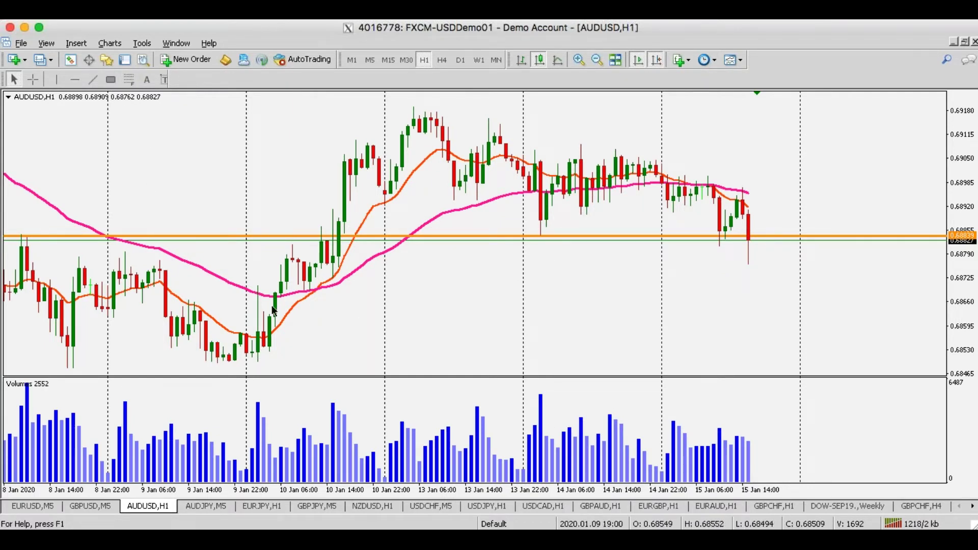
- Inspect AUDUSD prices around the new orange level with the crosshair
scroll(322, 293, "up", 4)
scroll(327, 294, "down", 4)
middle_click(258, 330)
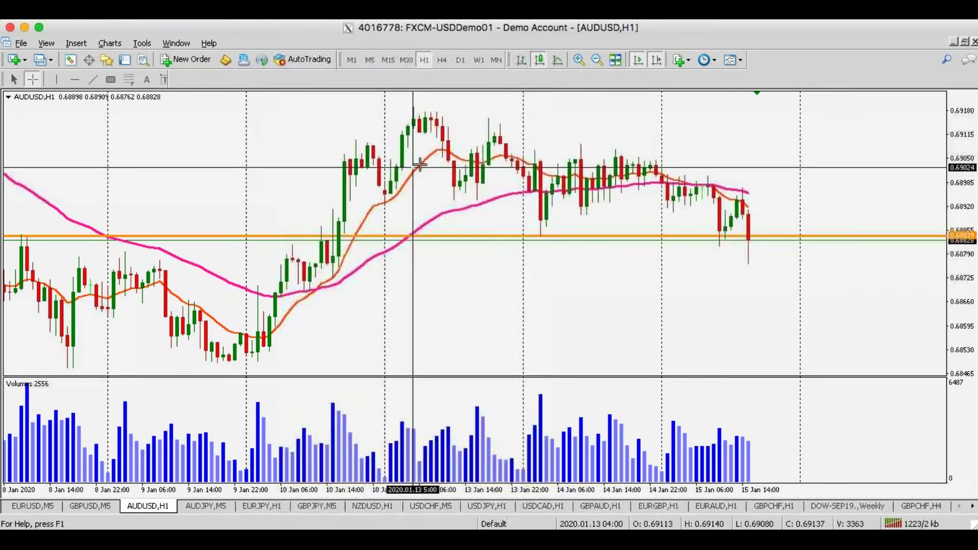
left_click(434, 173)
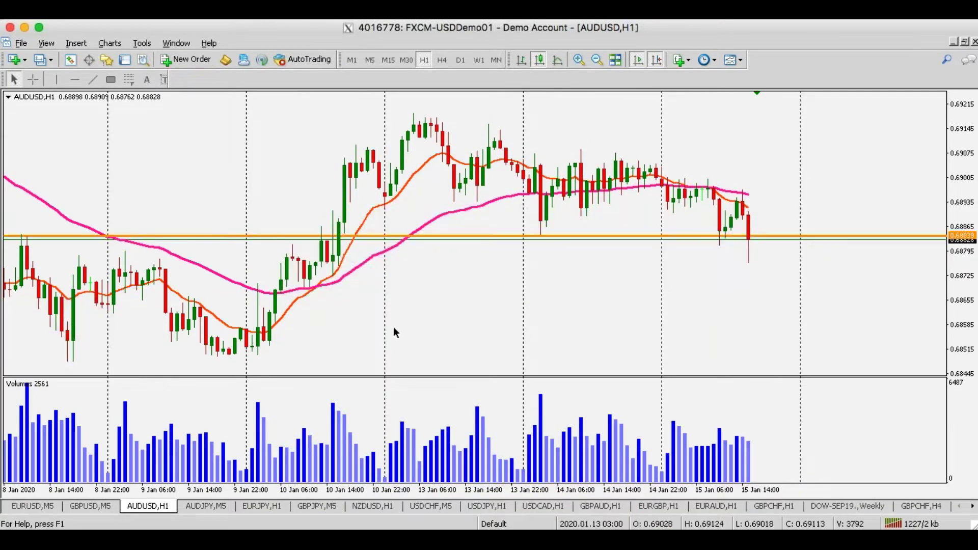
key("ctrl+f")
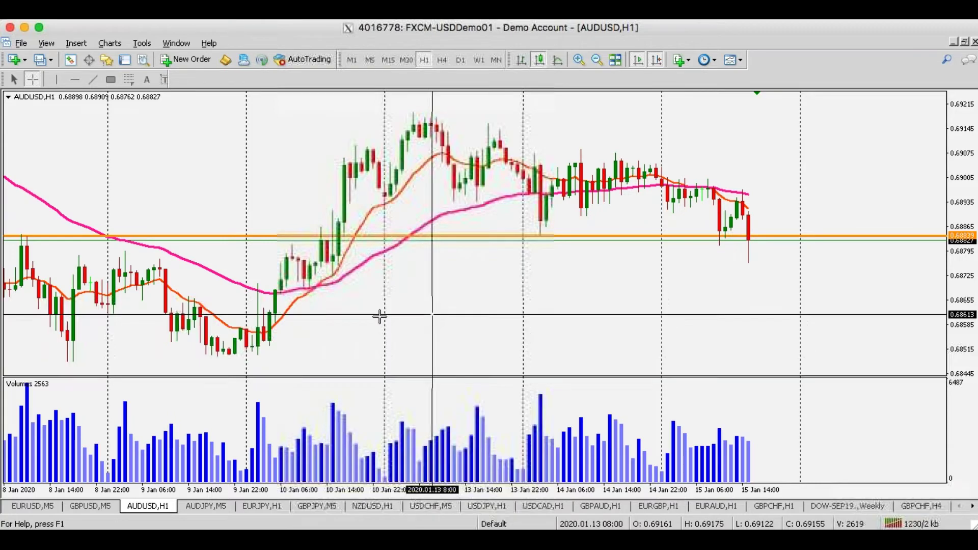
key("Escape")
- Measure the 9–13 Jan rise with a Fibonacci retracement and shade a grey rectangle between 50.0 and 61.8
left_click(130, 79)
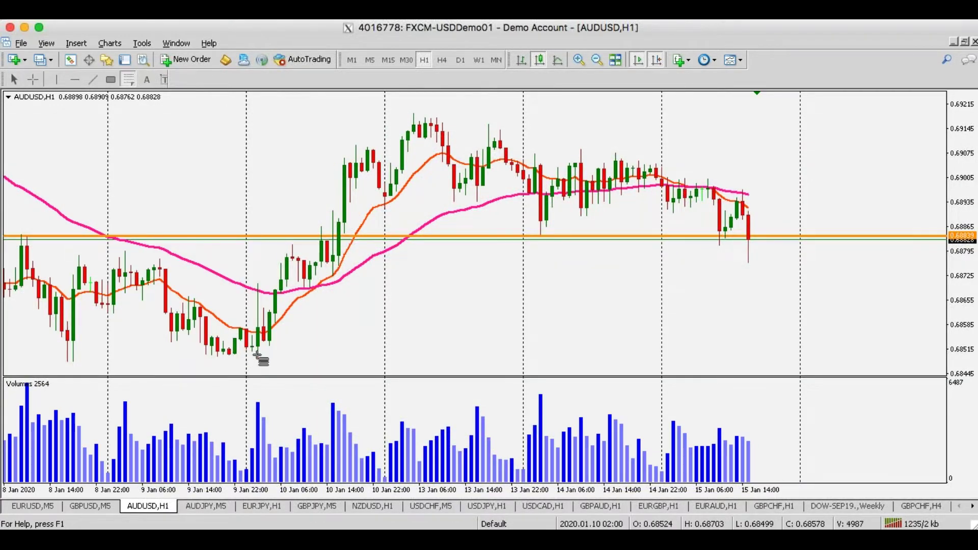
left_click_drag(229, 354, 413, 114)
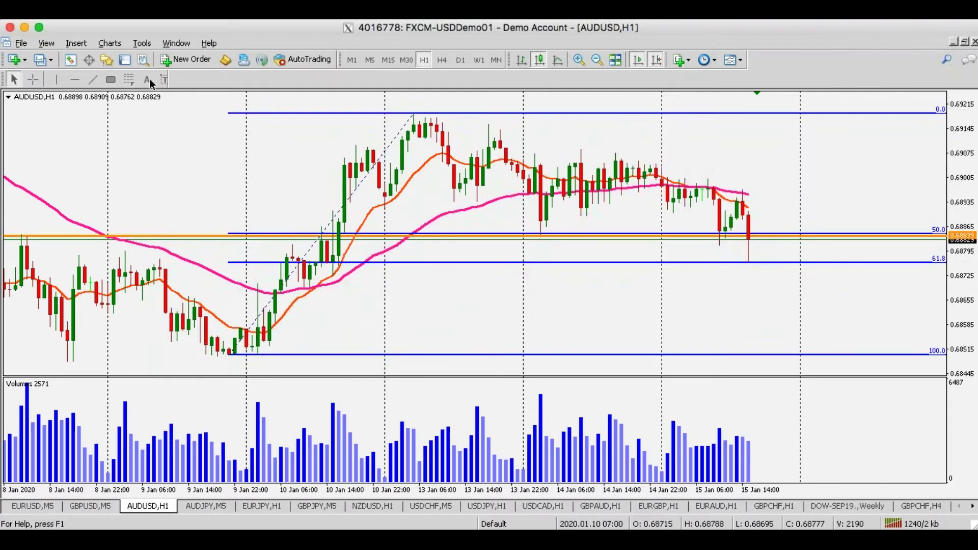
left_click(110, 80)
left_click_drag(731, 262, 829, 235)
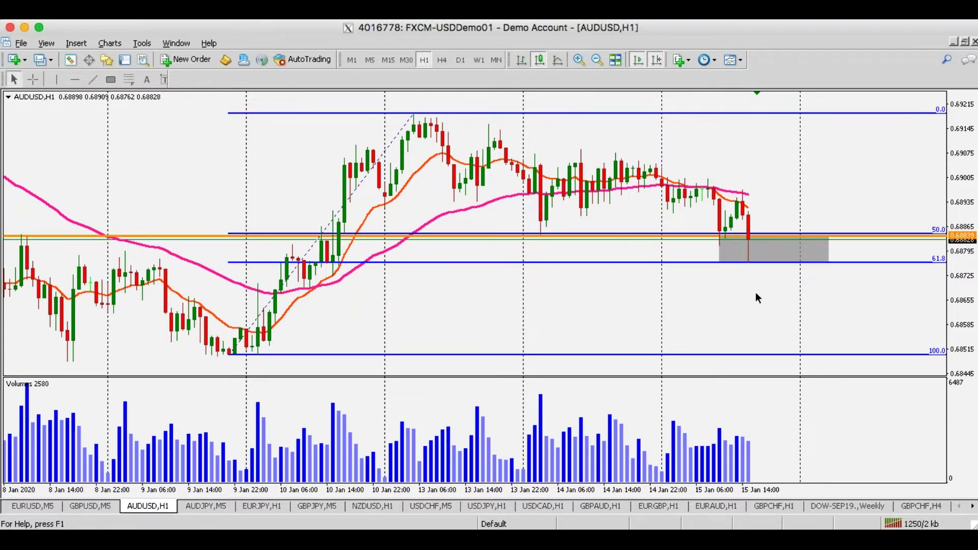
- Delete the Fibonacci retracement, check the grey zone with the crosshair, and show M5 bars
left_click(629, 252)
right_click(359, 183)
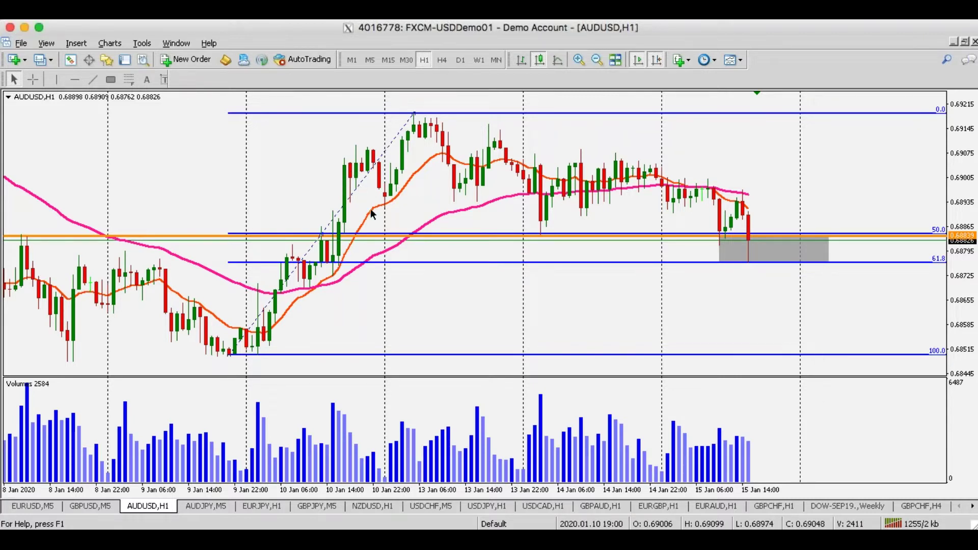
left_click(375, 231)
middle_click(726, 240)
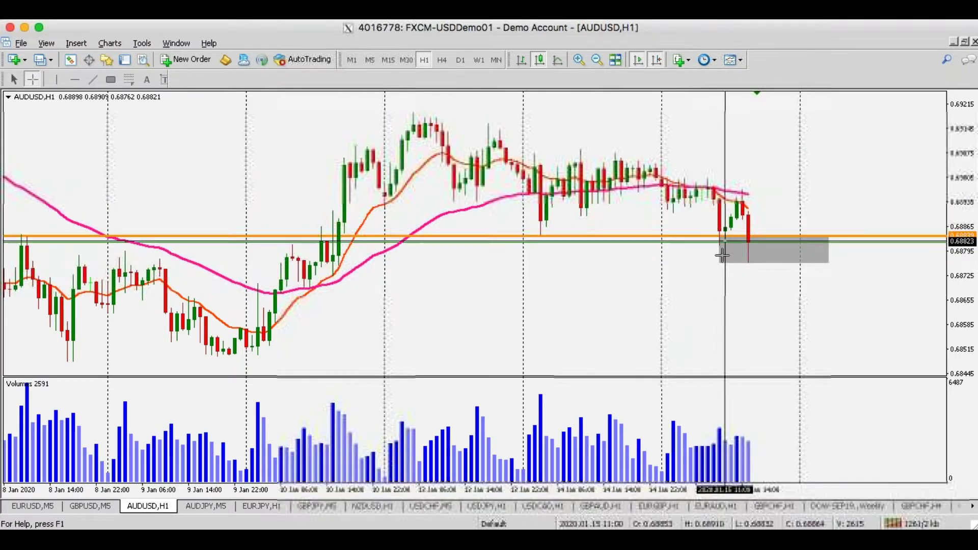
left_click(539, 237)
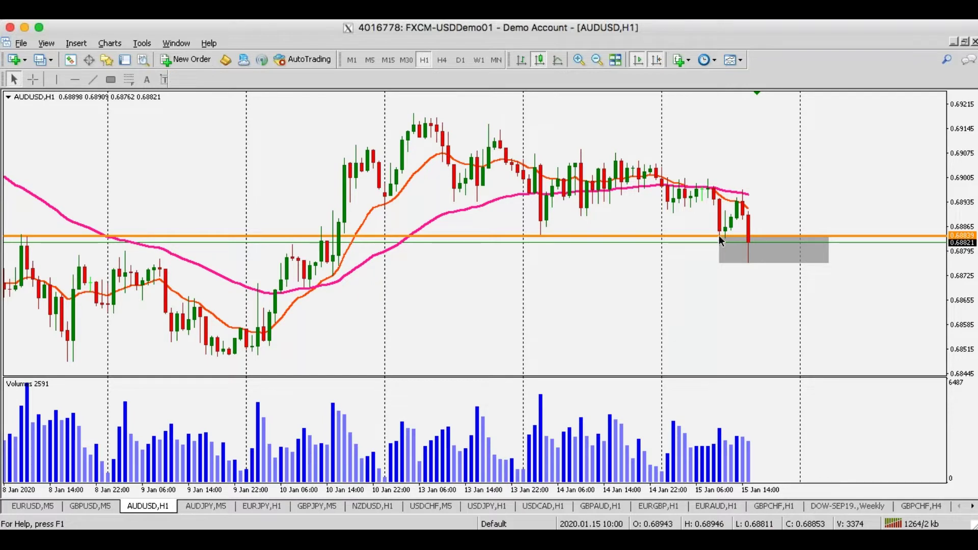
left_click(370, 60)
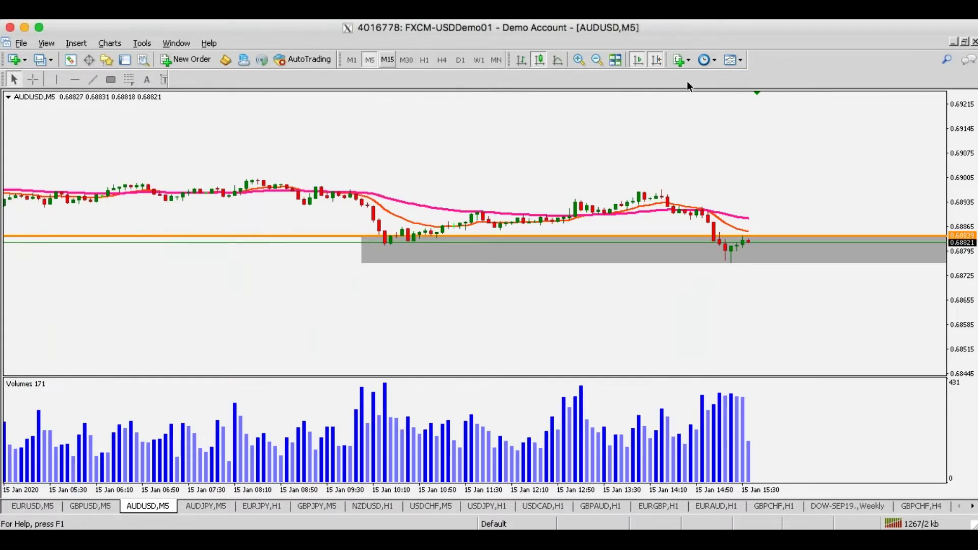
left_click_drag(950, 176, 951, 196)
middle_click(395, 275)
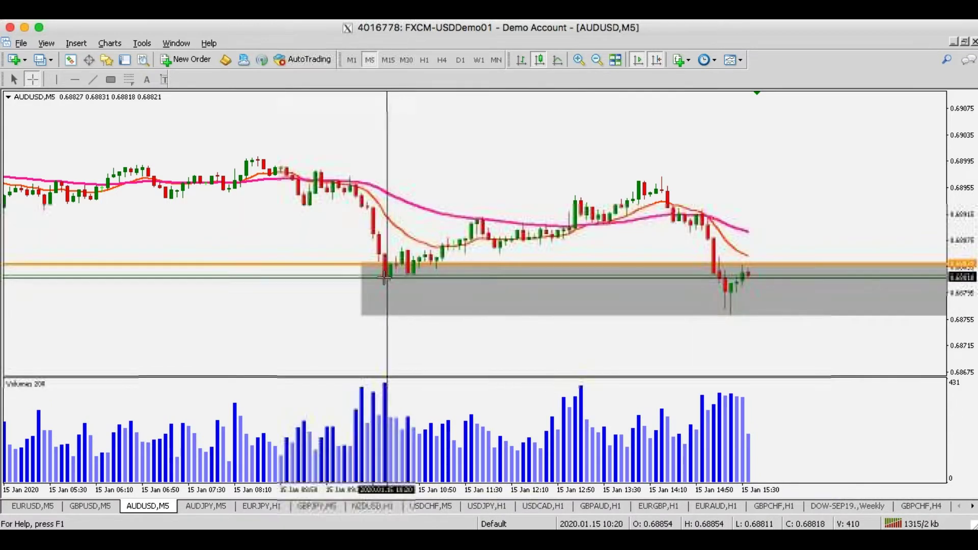
left_click(391, 279)
left_click_drag(457, 331, 470, 332)
middle_click(399, 261)
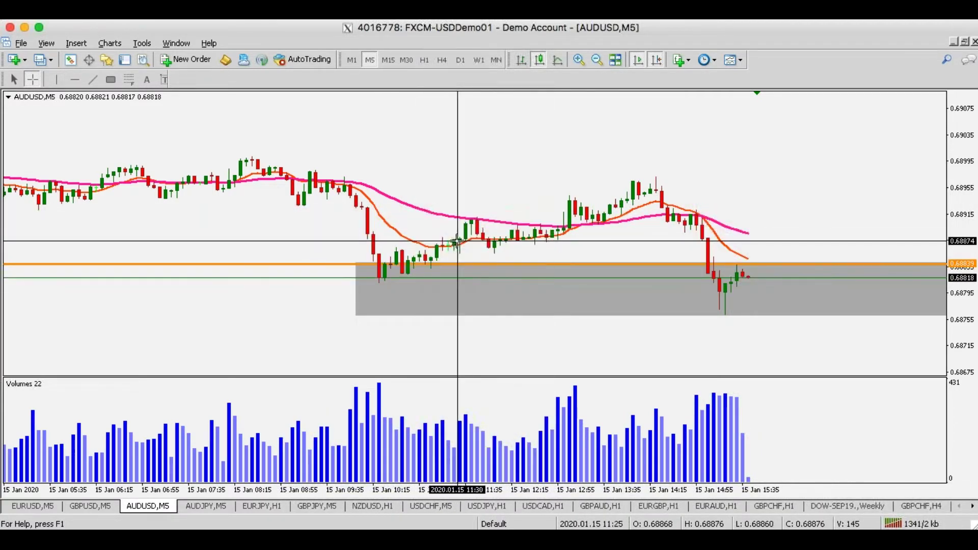
left_click(451, 243)
- Mark the small 15 Jan mid-morning peak with a short trendline and enlarge the candles
left_click(92, 79)
left_click_drag(471, 249, 471, 248)
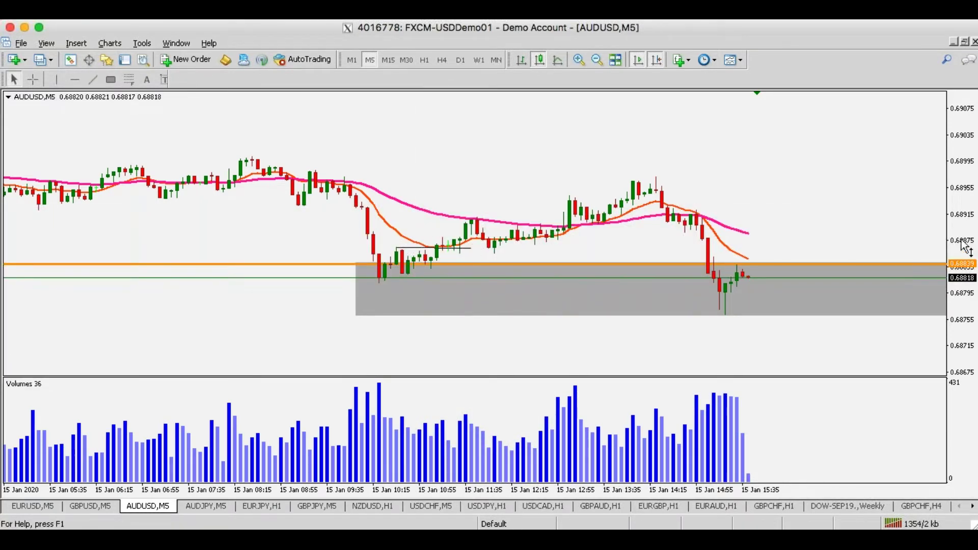
left_click_drag(965, 247, 966, 224)
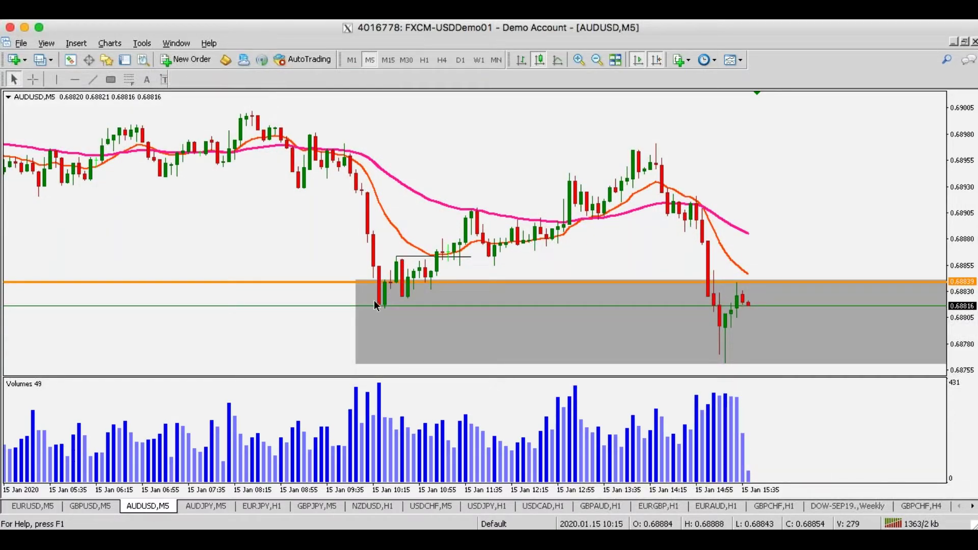
middle_click(399, 261)
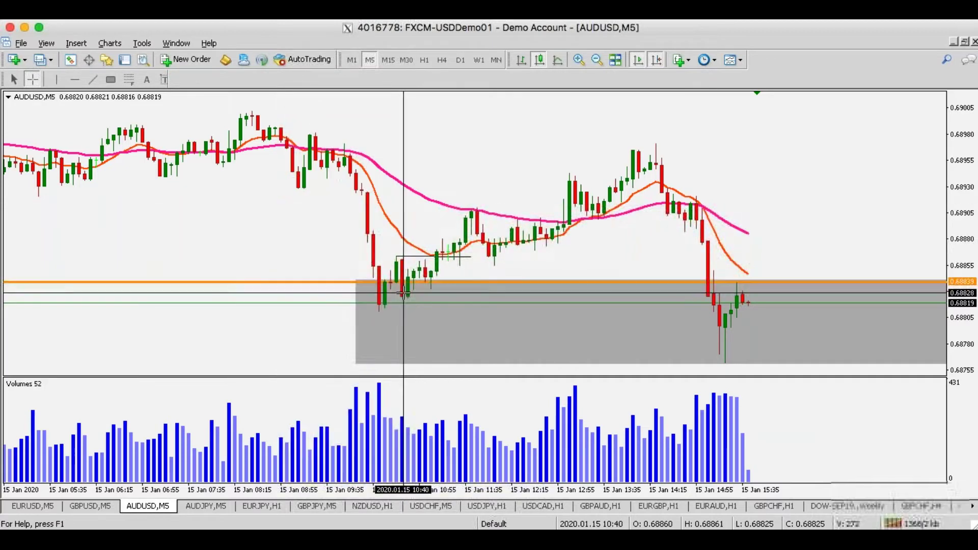
middle_click(407, 287)
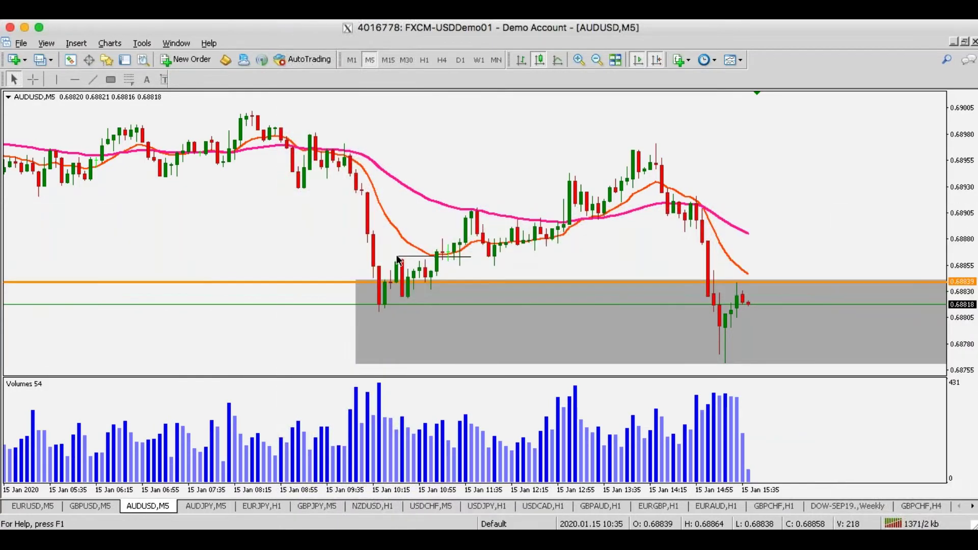
- Check prices around the mid-morning peak with the crosshair
middle_click(438, 283)
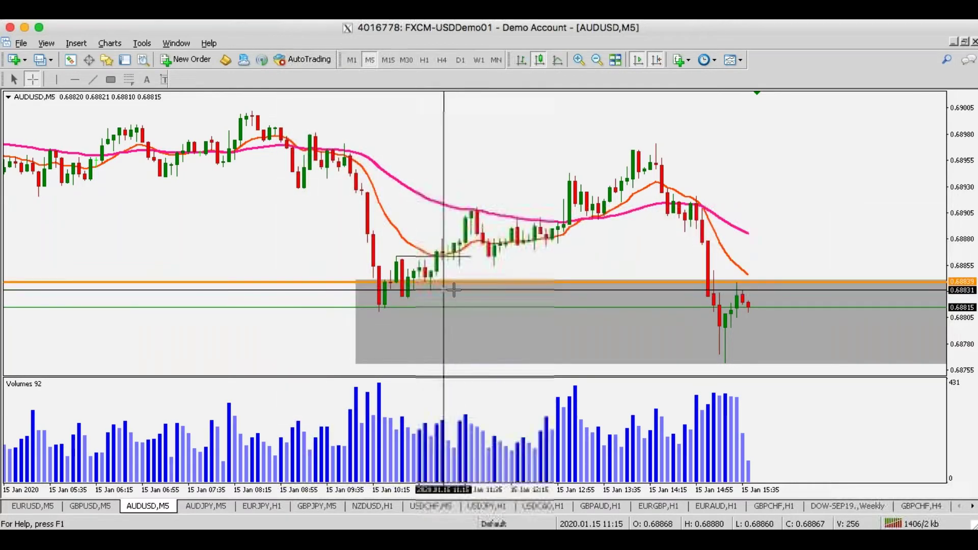
left_click(442, 291)
key("ctrl+f")
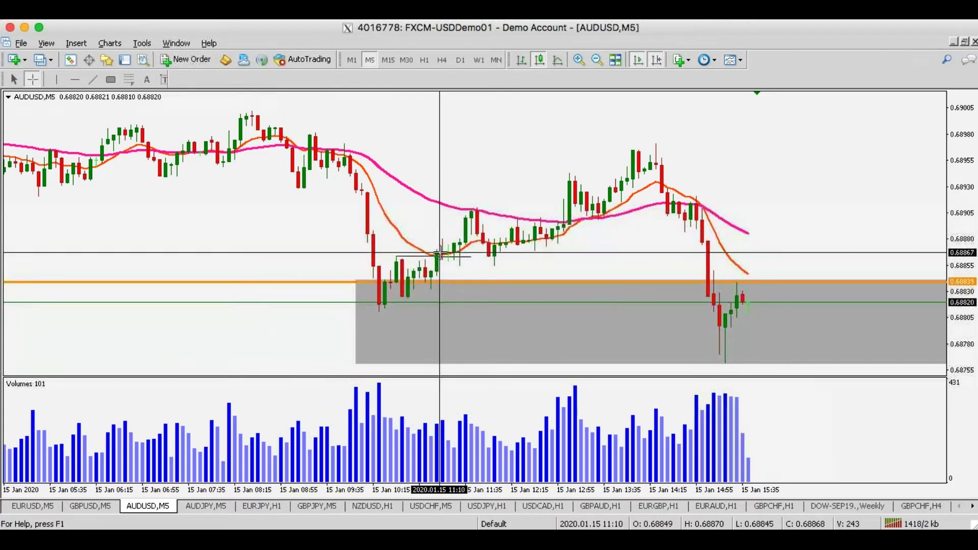
left_click(446, 254)
key("ctrl+f")
key("ctrl+f")
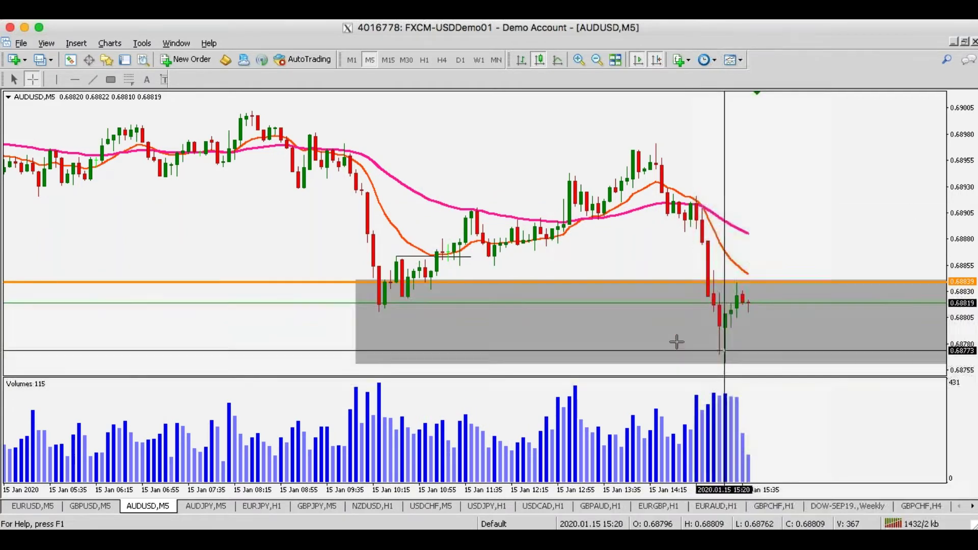
key("ctrl+f")
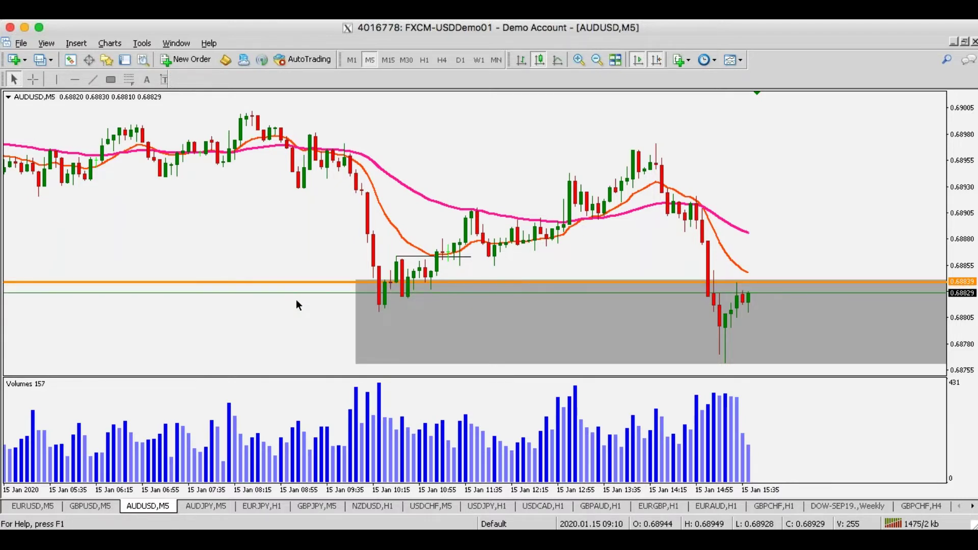
- Read the price at the first low, then put AUDUSD back on H1 and read the bar date
middle_click(385, 305)
middle_click(400, 106)
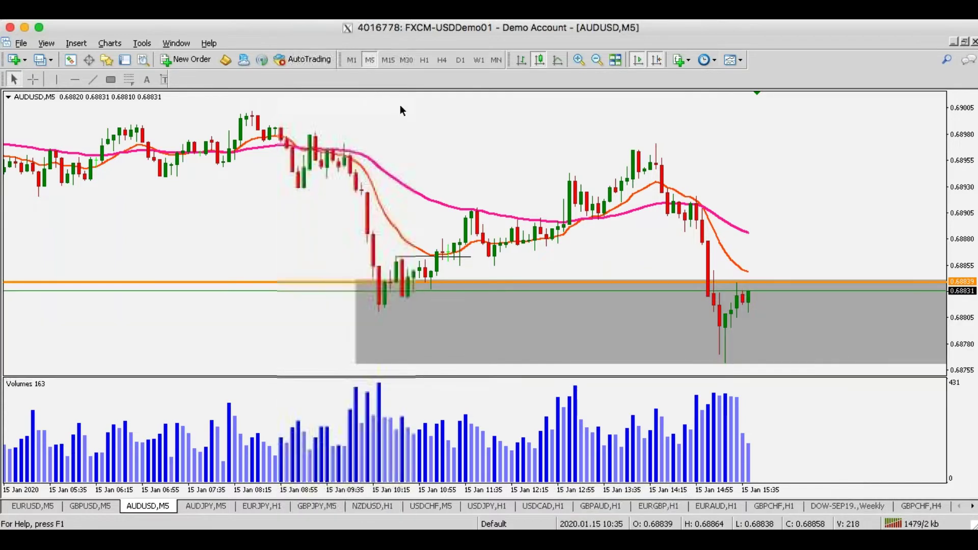
left_click(425, 60)
middle_click(717, 235)
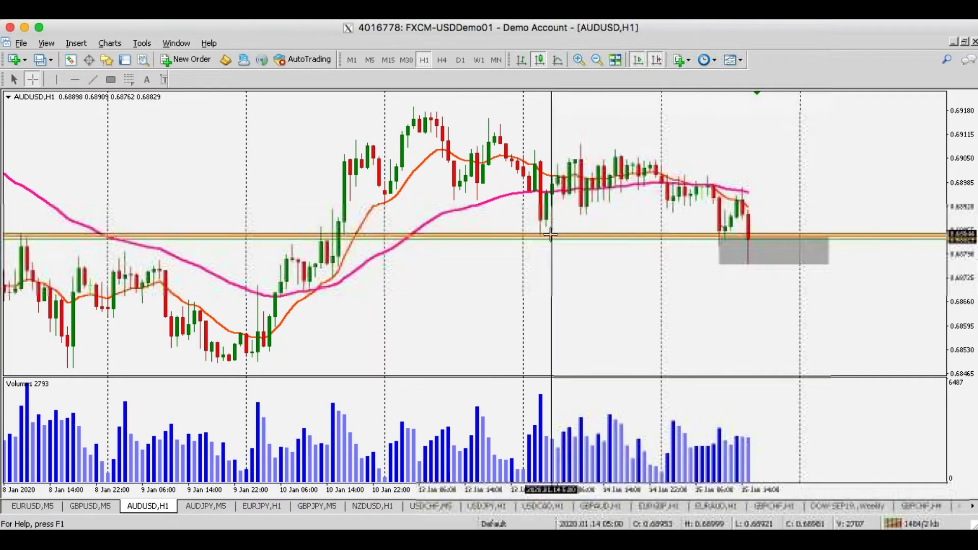
- Exit crosshair mode and put AUDUSD back on M5 bars
left_click(725, 248)
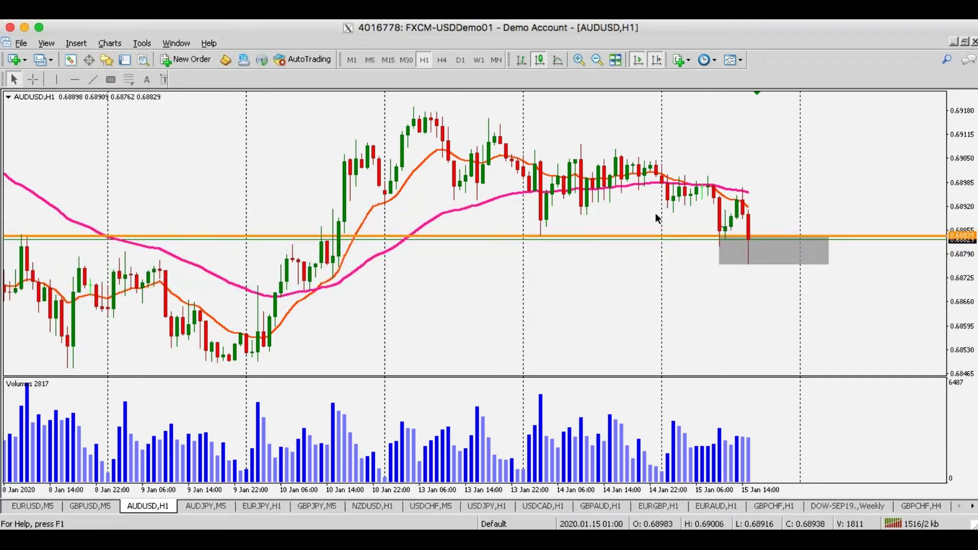
left_click(370, 60)
middle_click(410, 279)
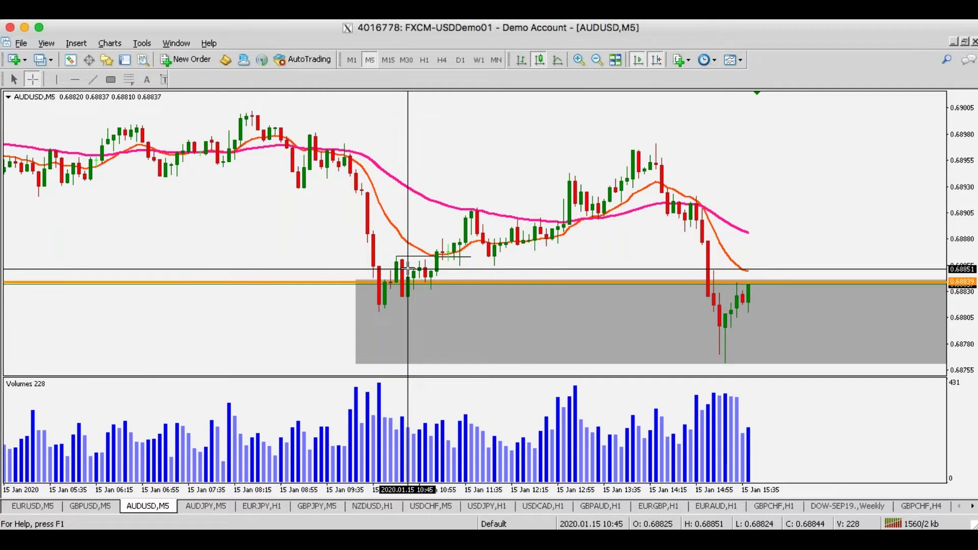
key("Escape")
middle_click(385, 301)
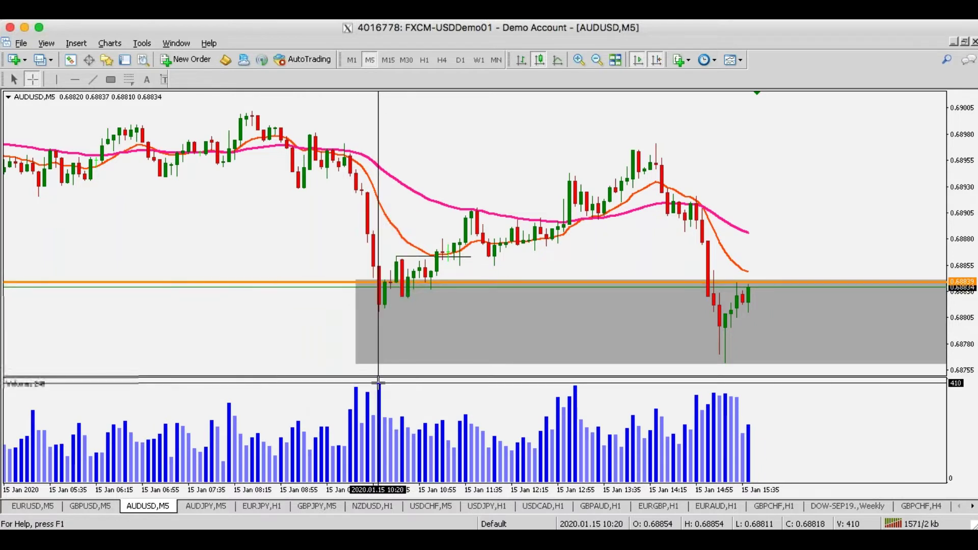
left_click(576, 387)
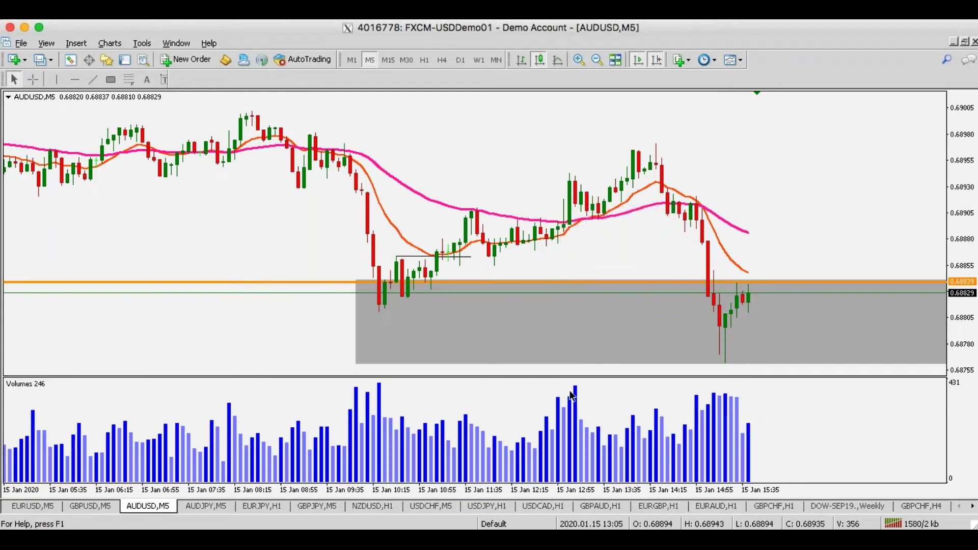
middle_click(569, 180)
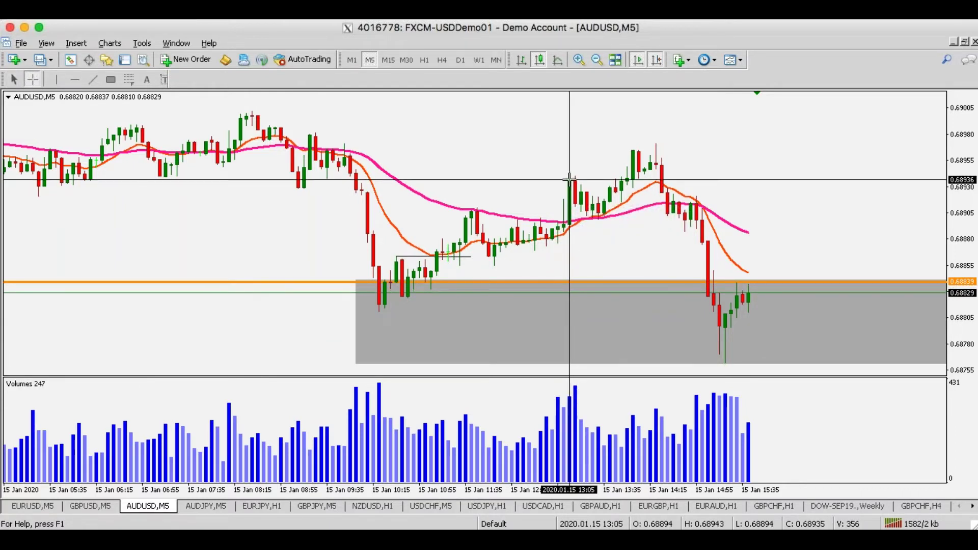
left_click(570, 180)
middle_click(481, 207)
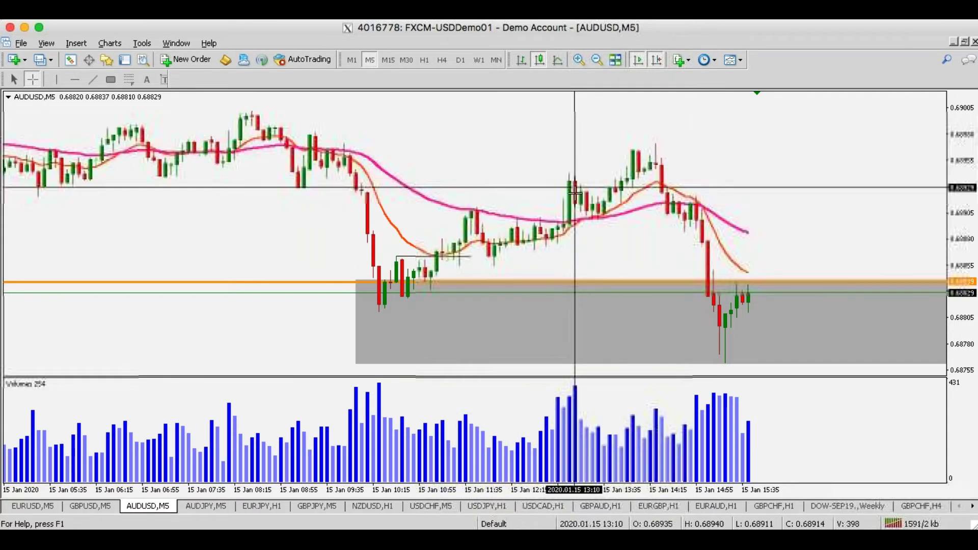
left_click(576, 205)
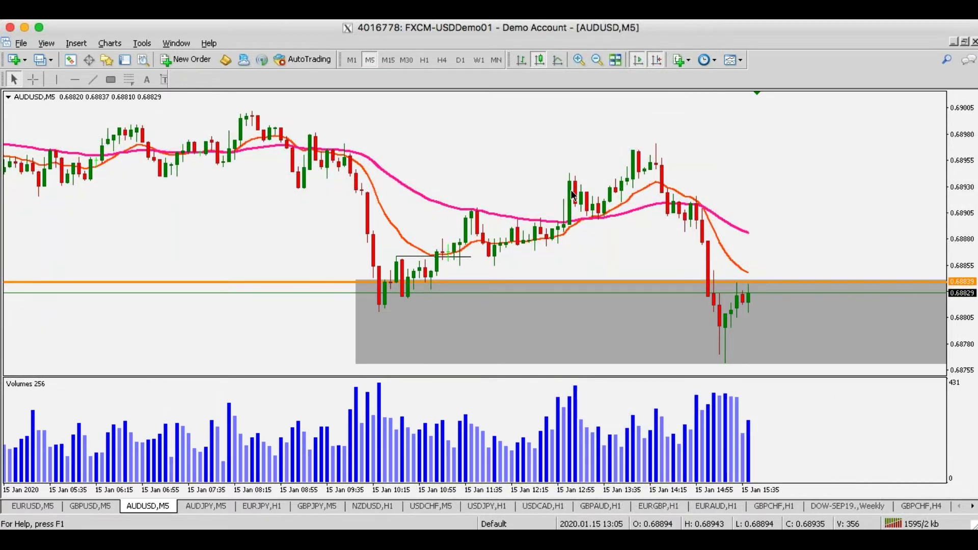
middle_click(566, 203)
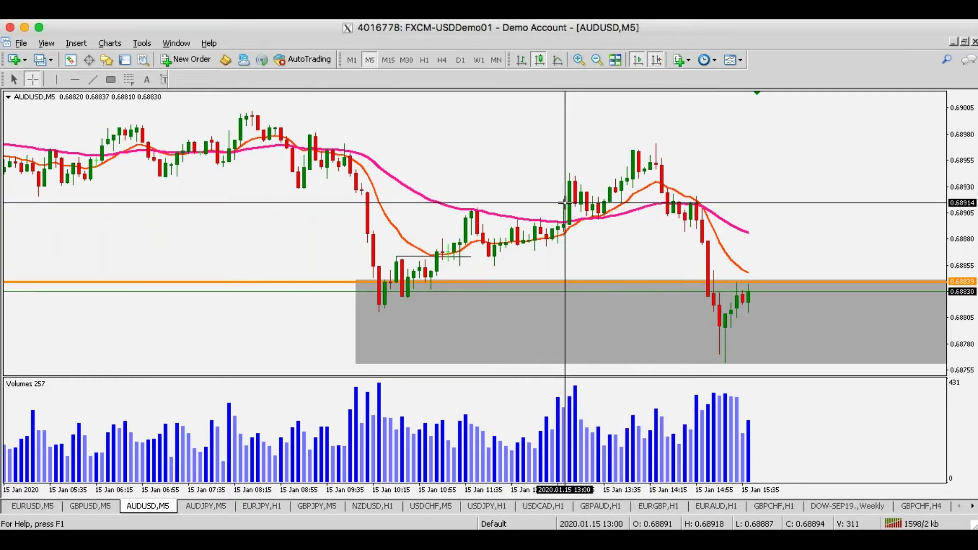
middle_click(562, 204)
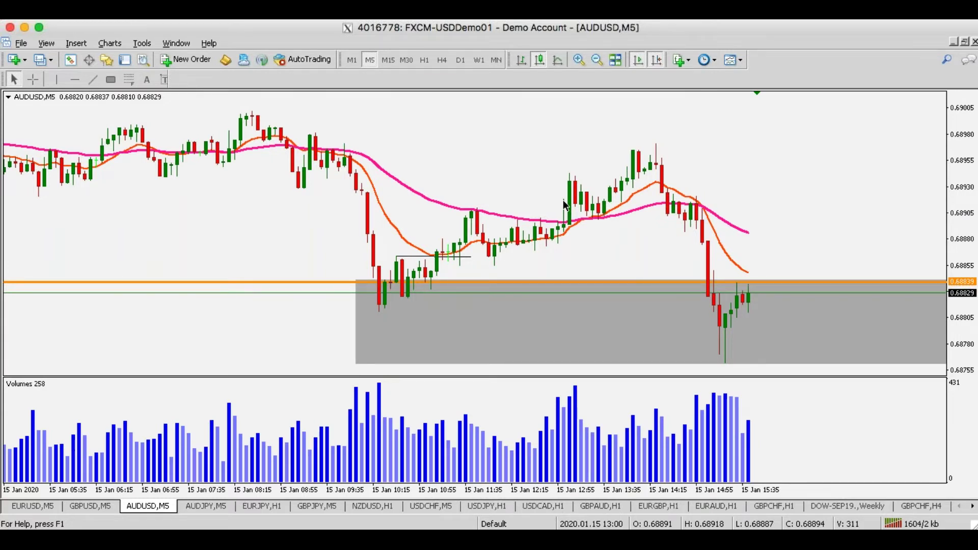
middle_click(662, 173)
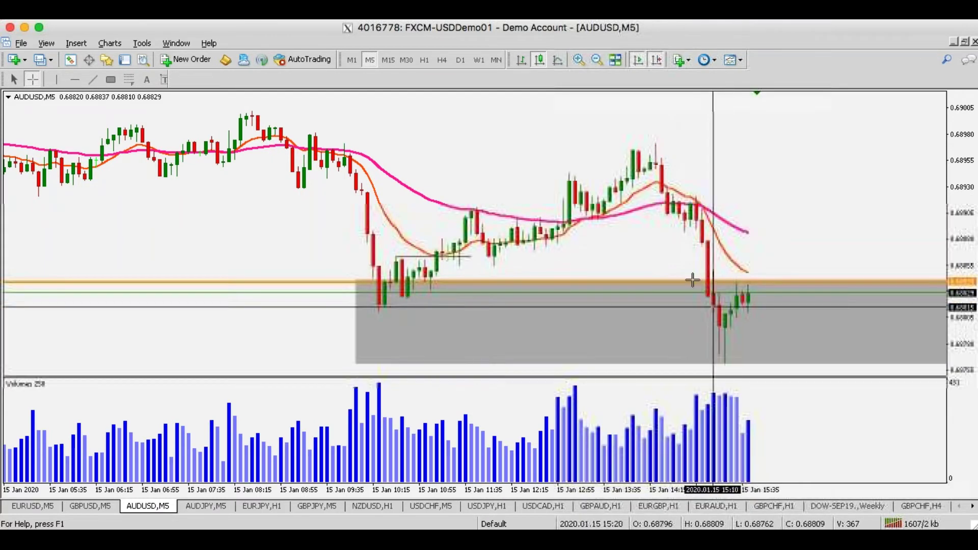
key("Escape")
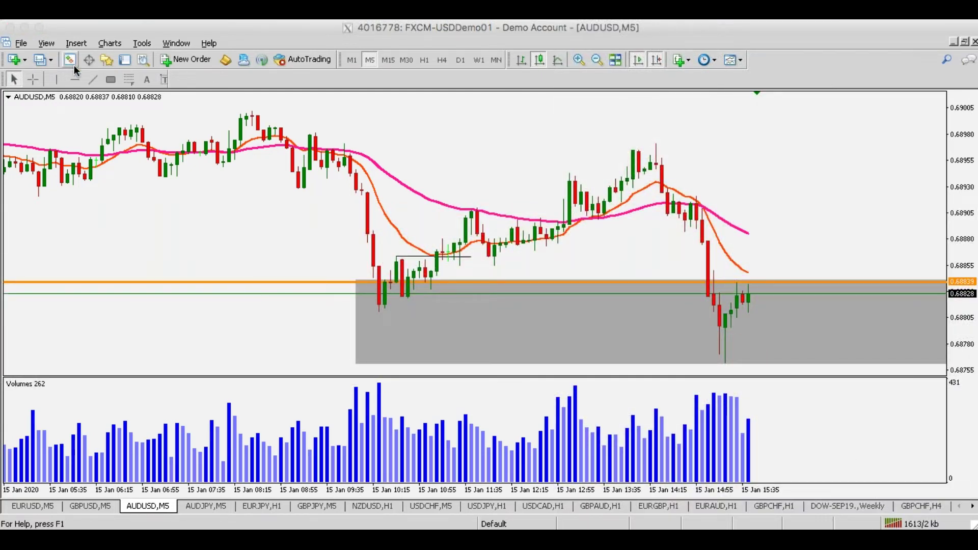
- Place an orange horizontal level at 0.68811 and check the recent low and the 15:20 bar
left_click(74, 80)
left_click_drag(537, 329, 527, 311)
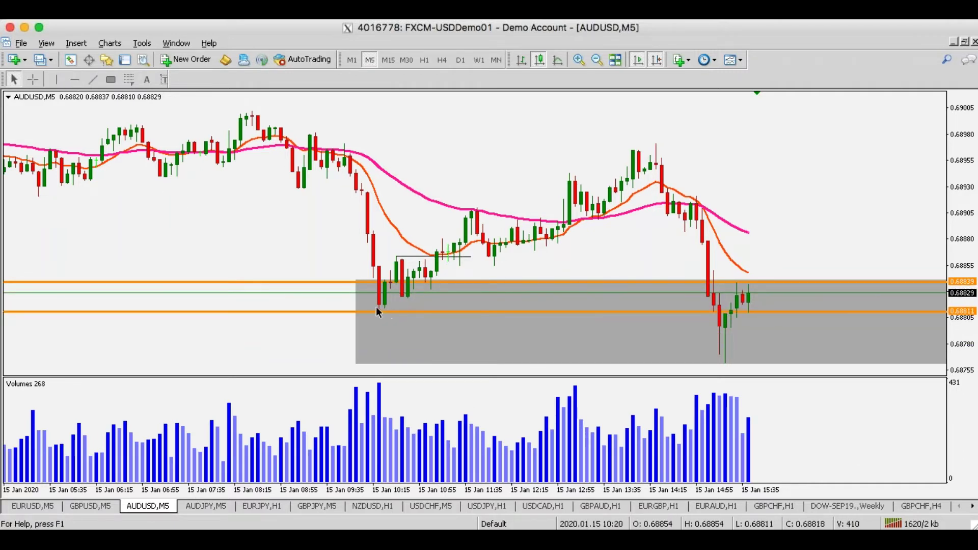
middle_click(723, 326)
middle_click(723, 325)
middle_click(721, 394)
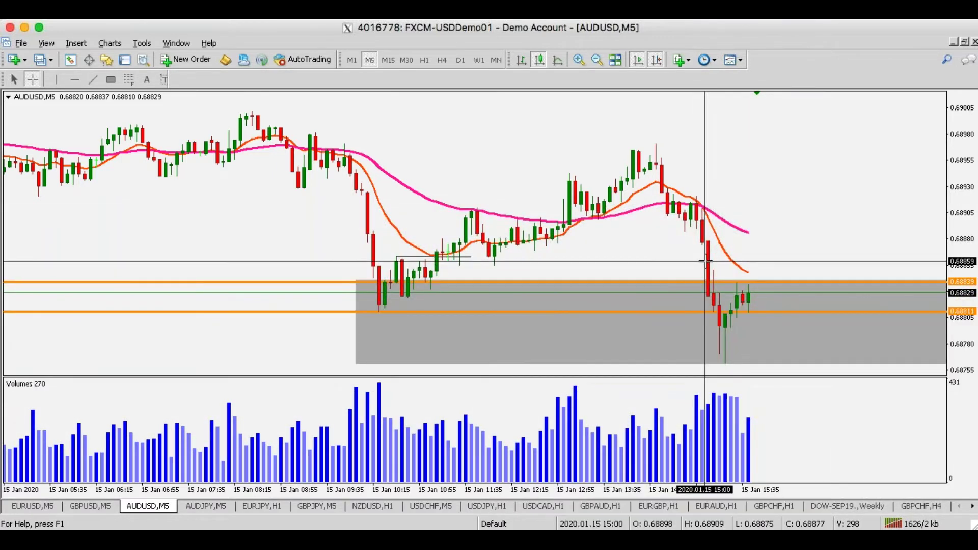
middle_click(723, 265)
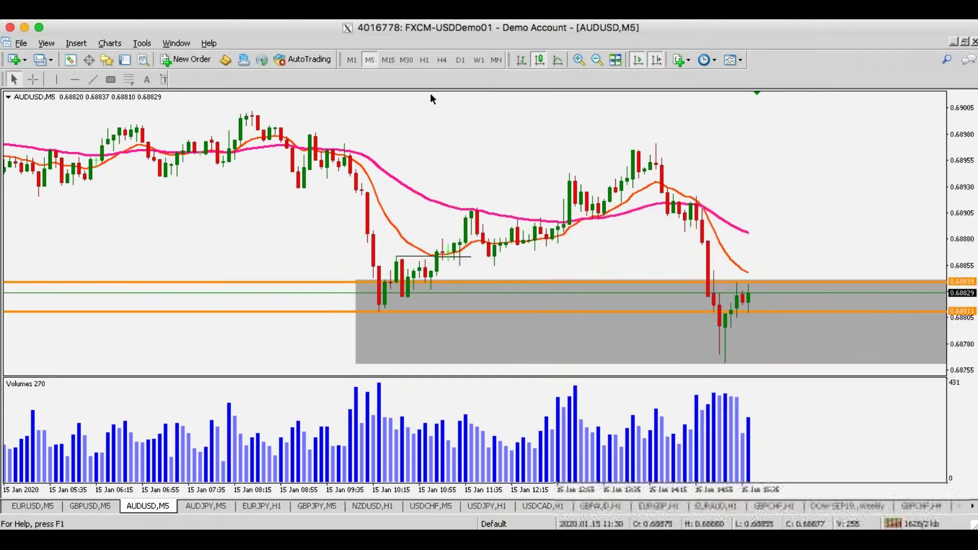
- Check the recent low's price on the compressed M1 chart, then return to M5
left_click(351, 60)
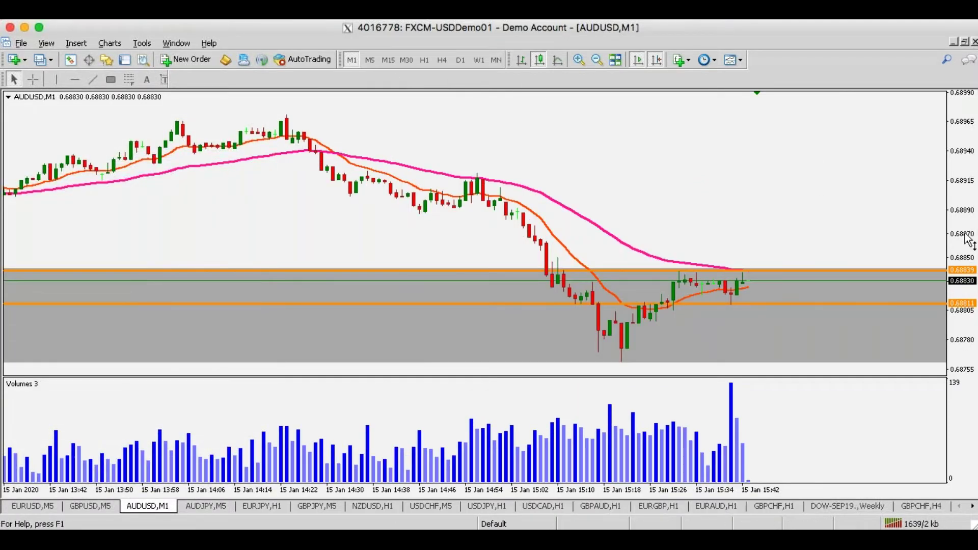
left_click_drag(959, 230, 959, 237)
middle_click(611, 342)
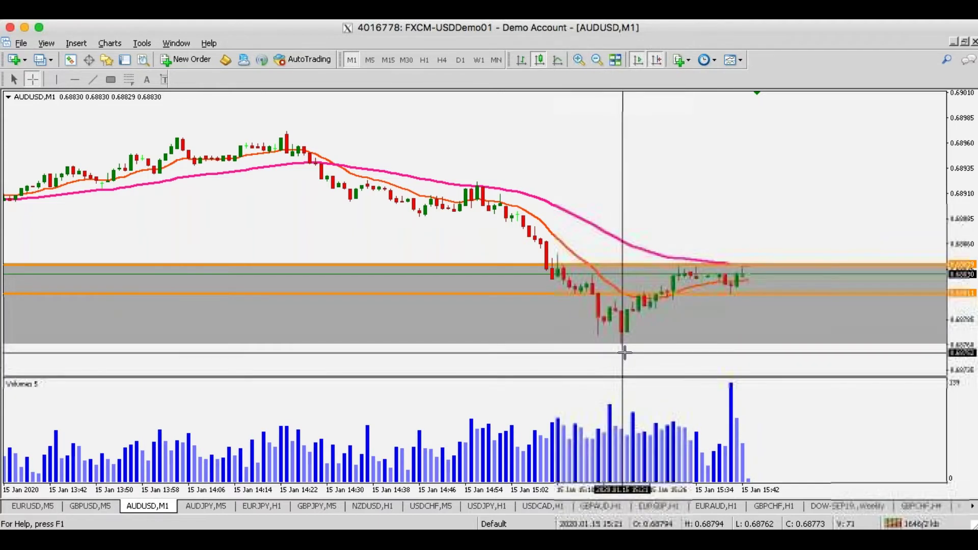
left_click(630, 353)
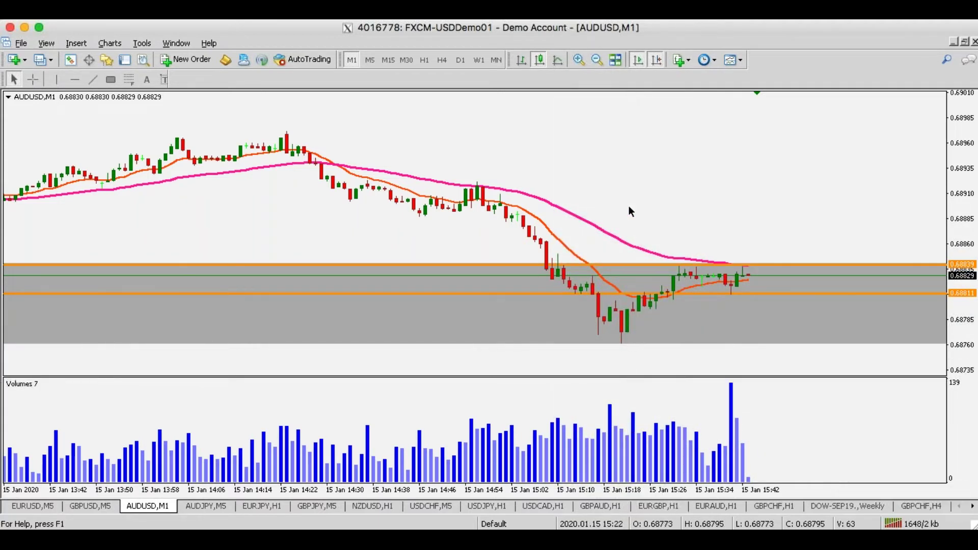
left_click(370, 59)
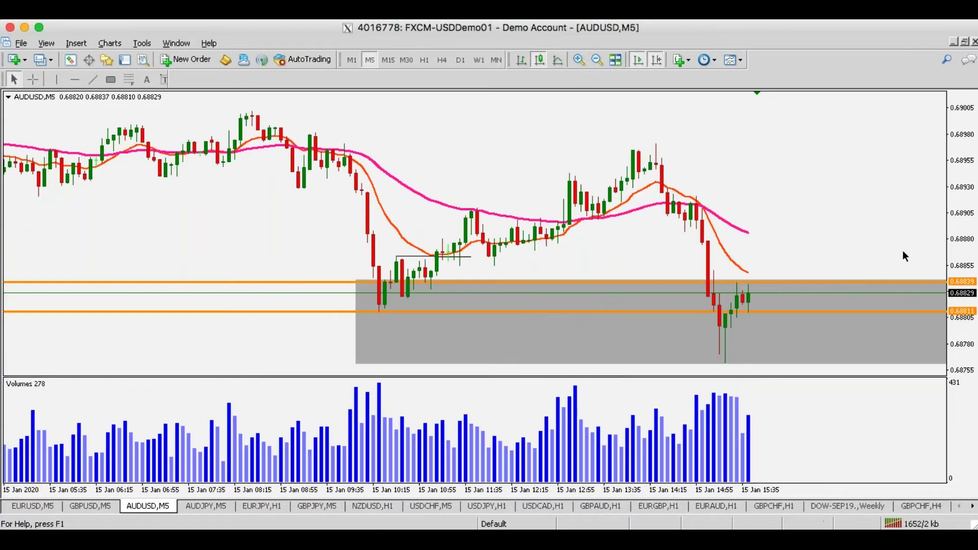
- Compress the AUDUSD price scale and measure a recent bar's volume and the grey zone's bottom
left_click_drag(968, 254, 744, 352)
middle_click(722, 387)
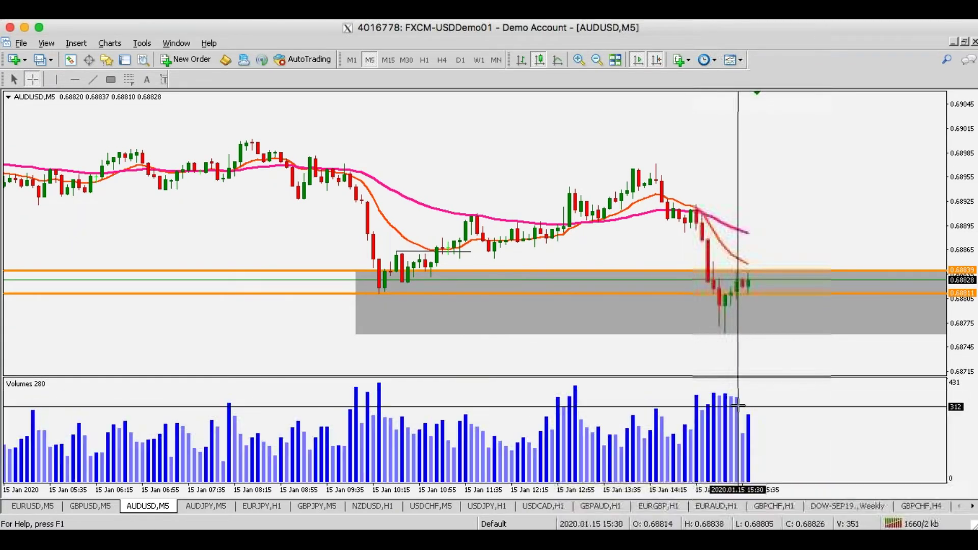
left_click(731, 403)
middle_click(765, 324)
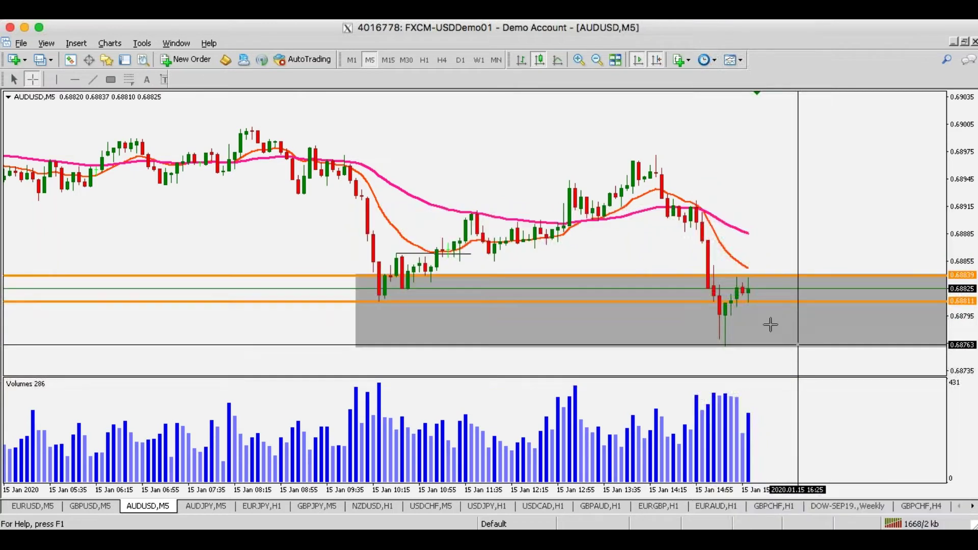
middle_click(769, 281)
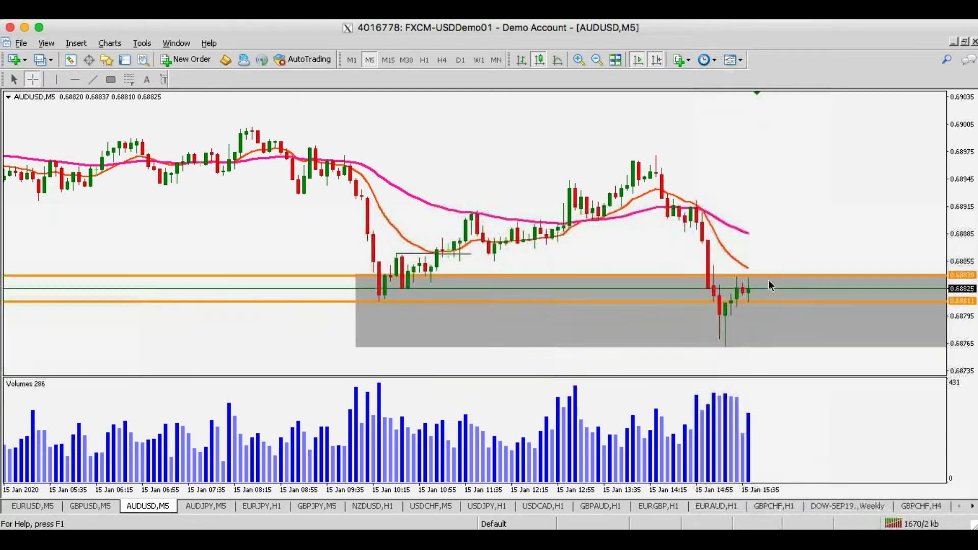
- Squeeze the chart further and check the latest bar's prices with the crosshair
left_click_drag(961, 248, 889, 251)
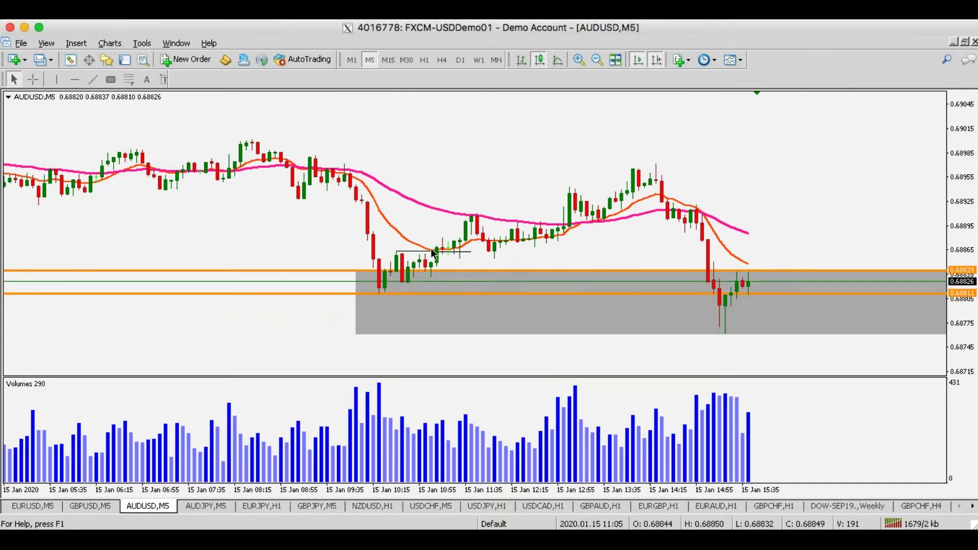
middle_click(574, 200)
middle_click(596, 238)
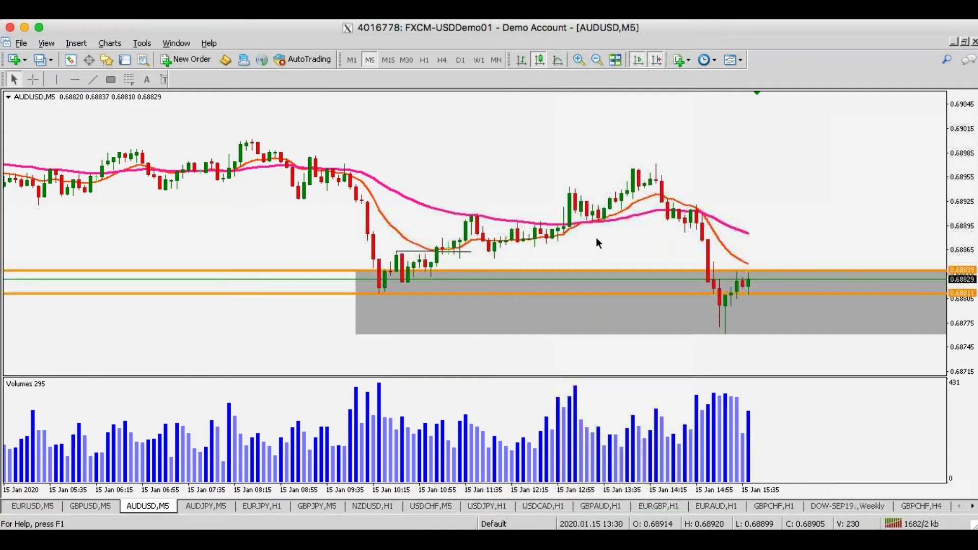
middle_click(732, 311)
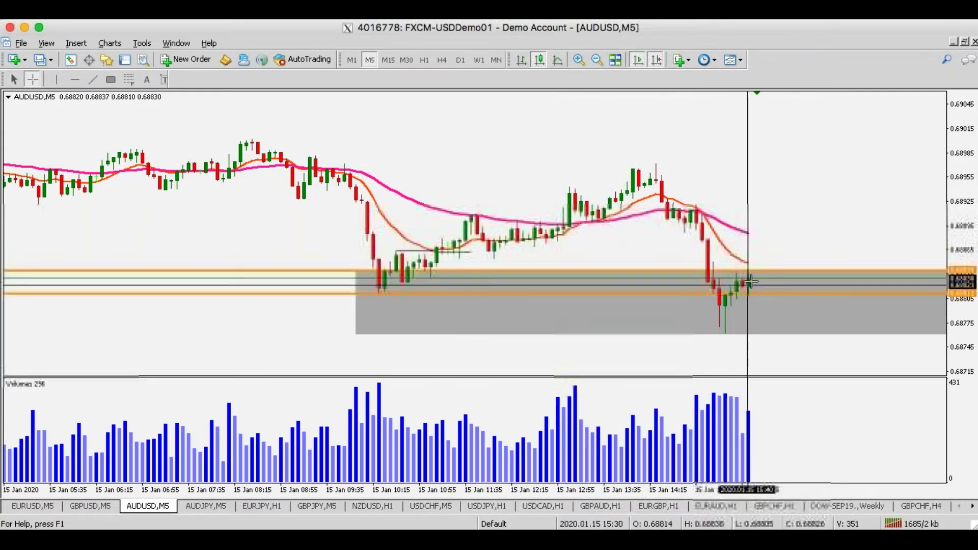
middle_click(763, 287)
- Switch AUDUSD to H1 and read the recent low at 0.68760
left_click(424, 60)
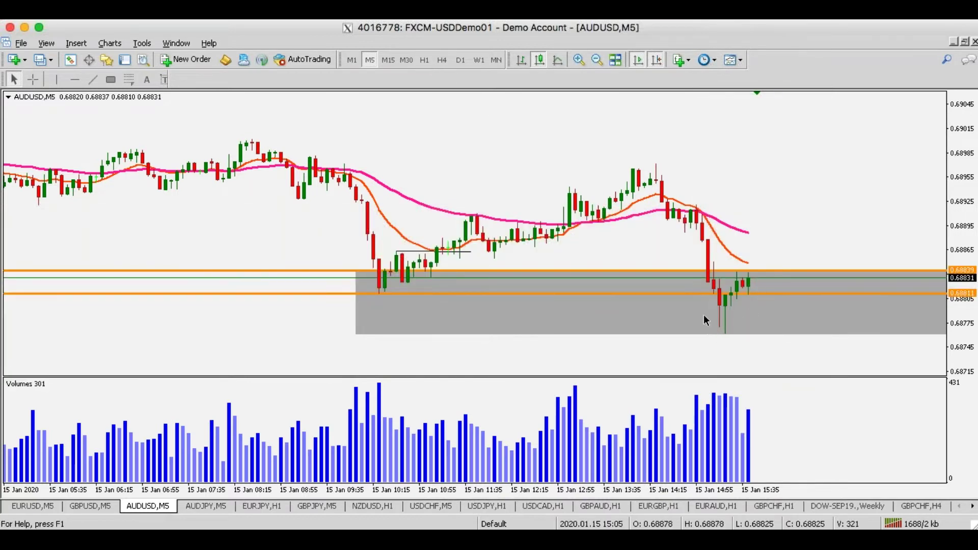
middle_click(727, 335)
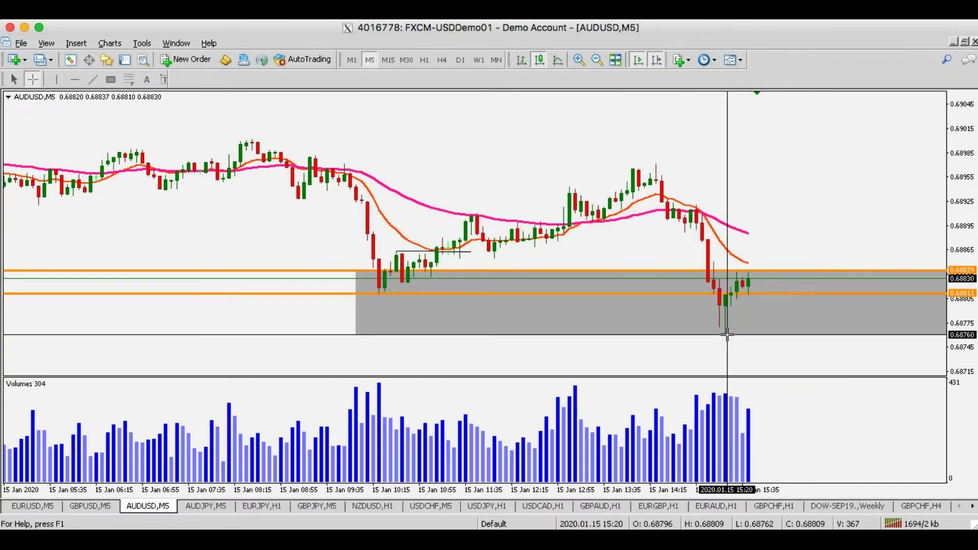
middle_click(727, 335)
middle_click(755, 296)
middle_click(755, 358)
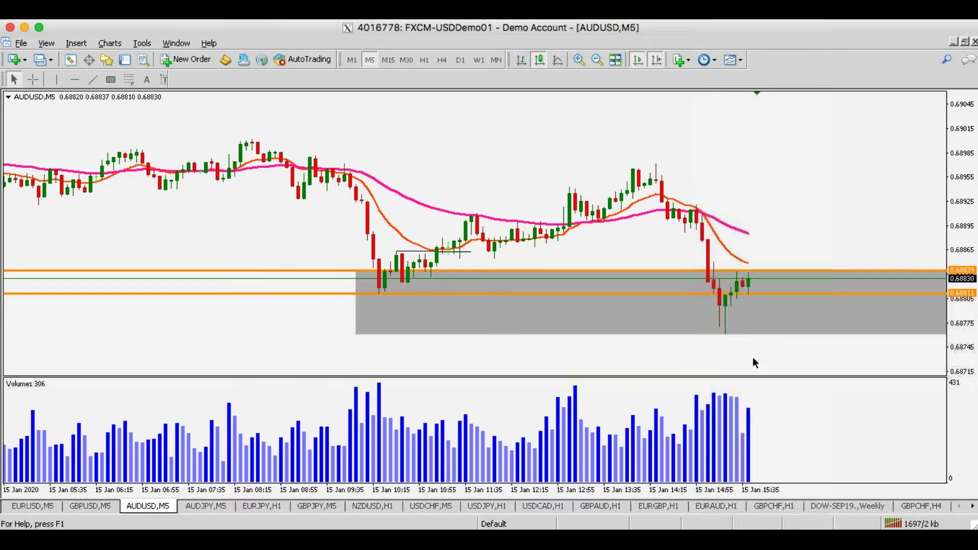
left_click(425, 60)
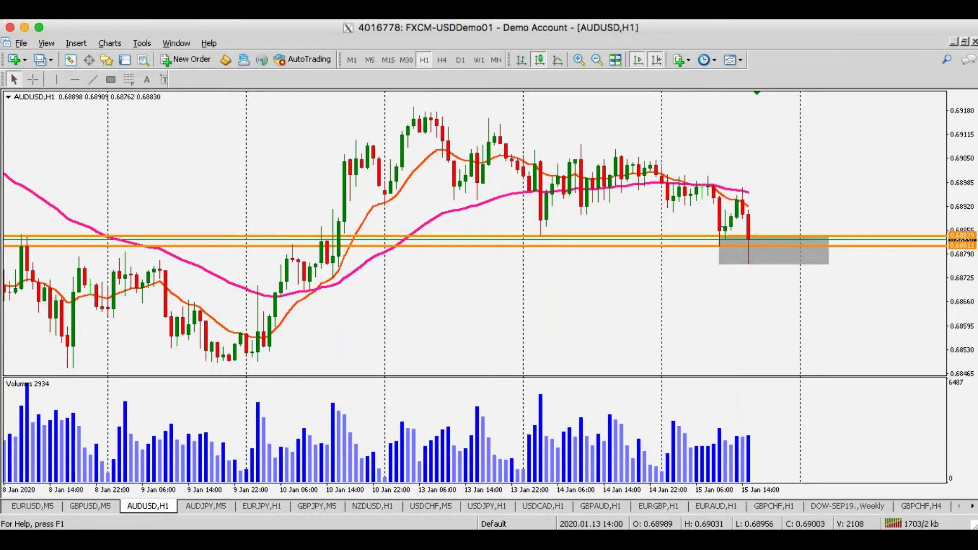
- Bring up the GBPJPY chart and set it to the H1 timeframe
left_click(330, 507)
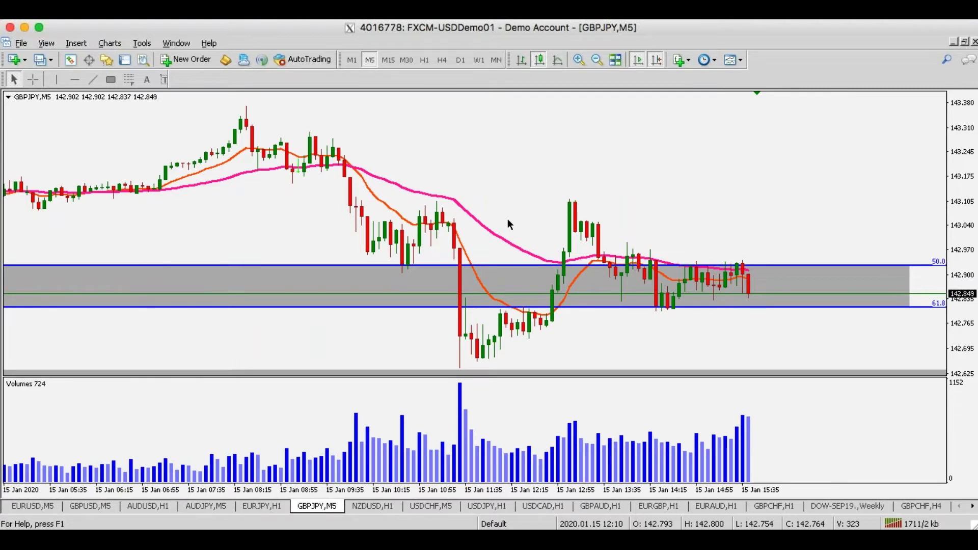
left_click(422, 58)
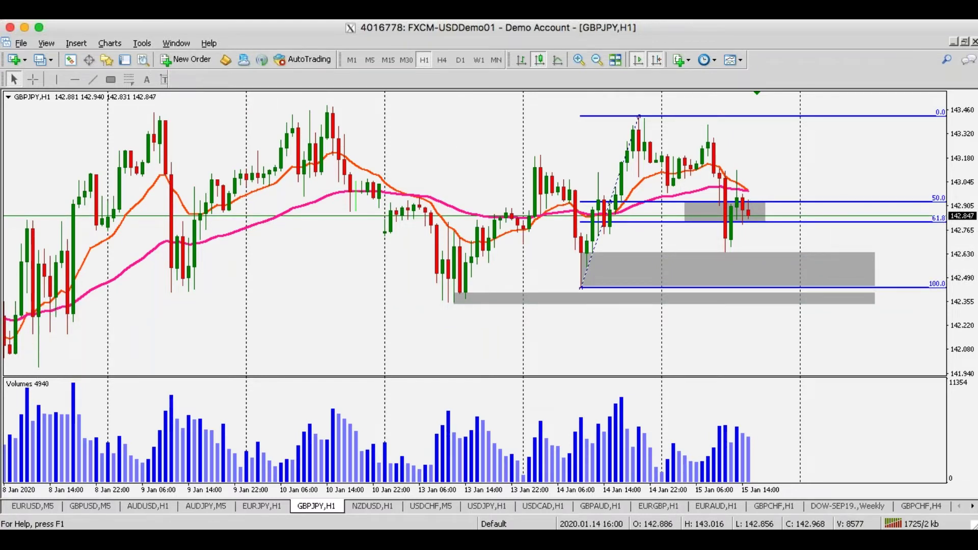
- Delete the GBPJPY Fibonacci retracement and read prices and times on the hourly chart
left_click(628, 230)
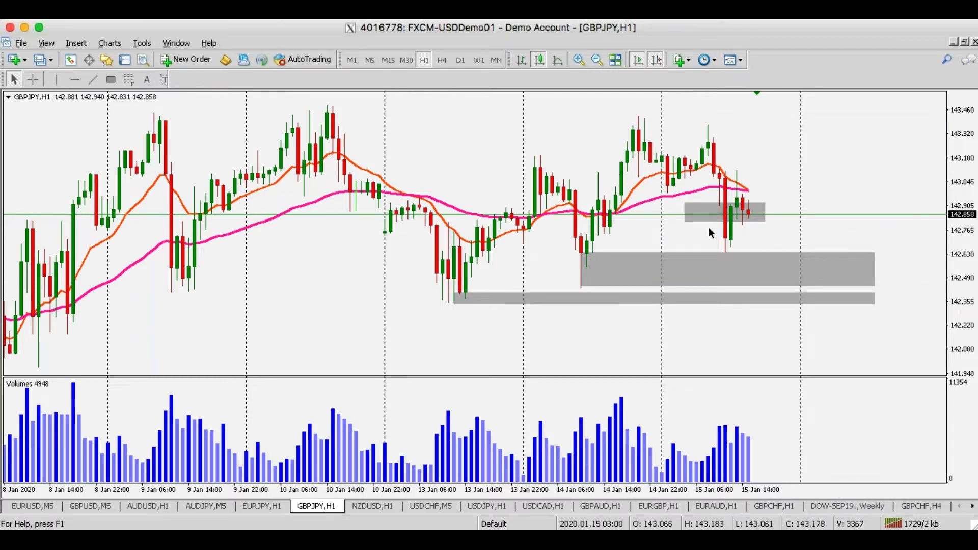
middle_click(710, 202)
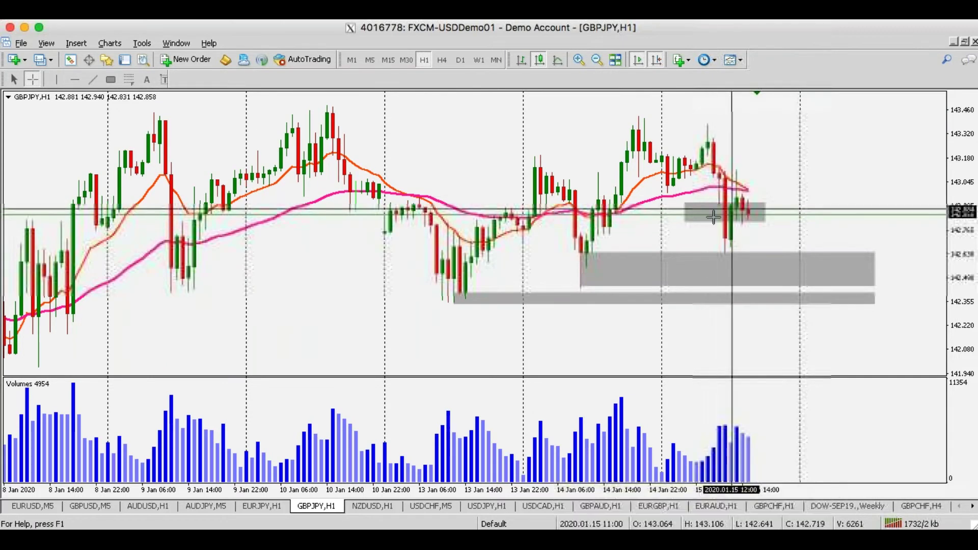
left_click(638, 131)
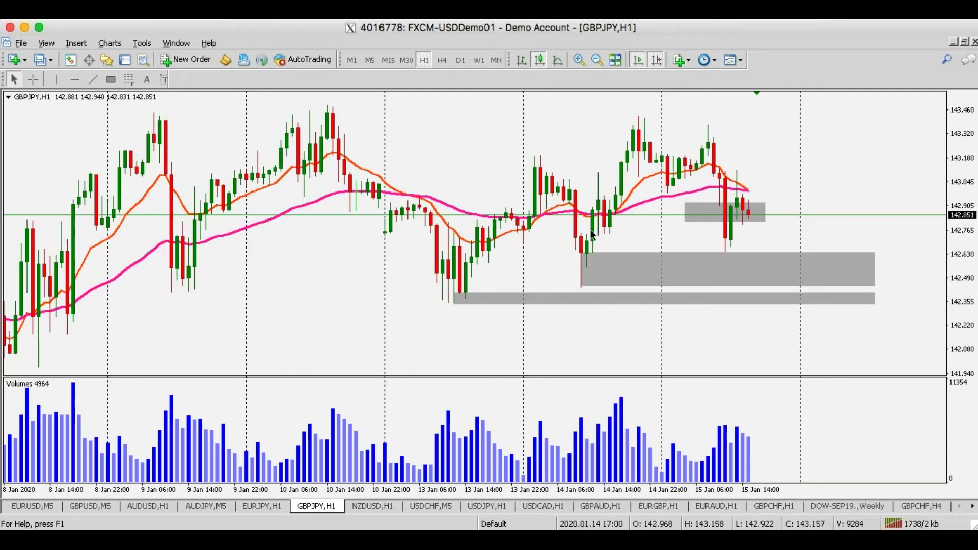
middle_click(606, 257)
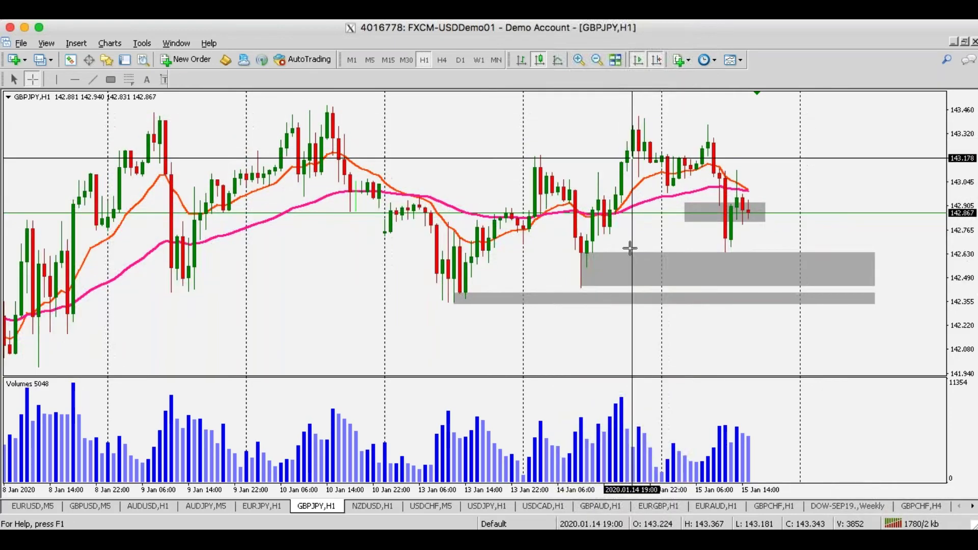
left_click(610, 427)
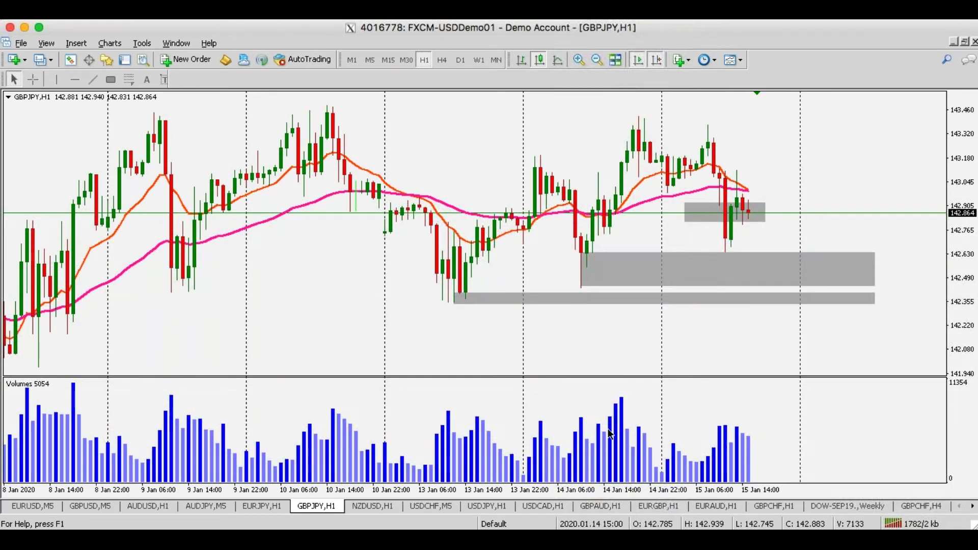
- Measure the volume bars and the distance from the lower grey zone to the swing high
middle_click(613, 414)
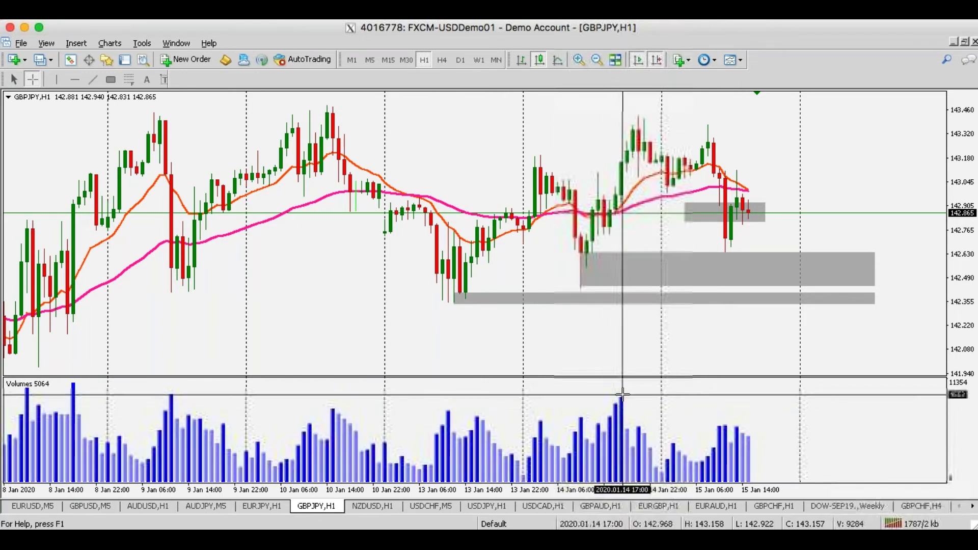
left_click(621, 400)
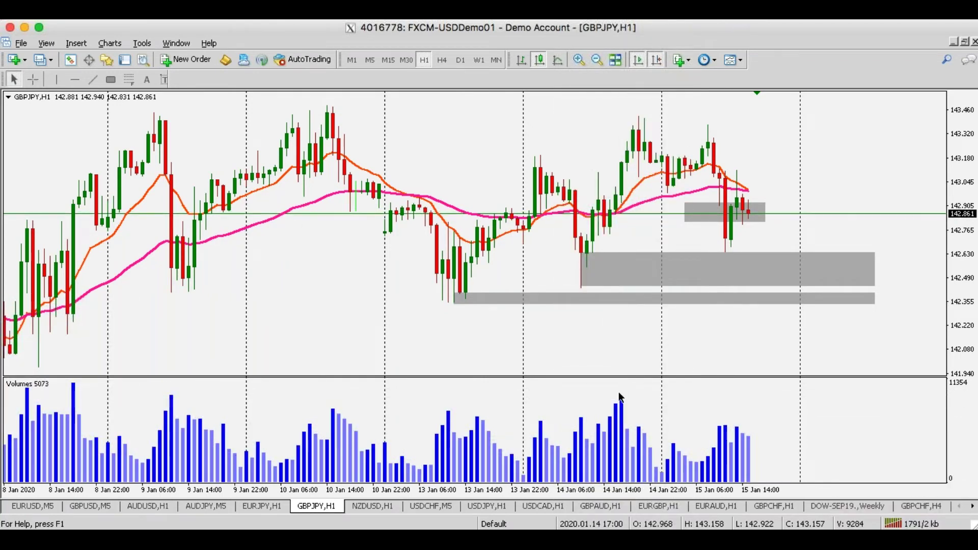
middle_click(622, 183)
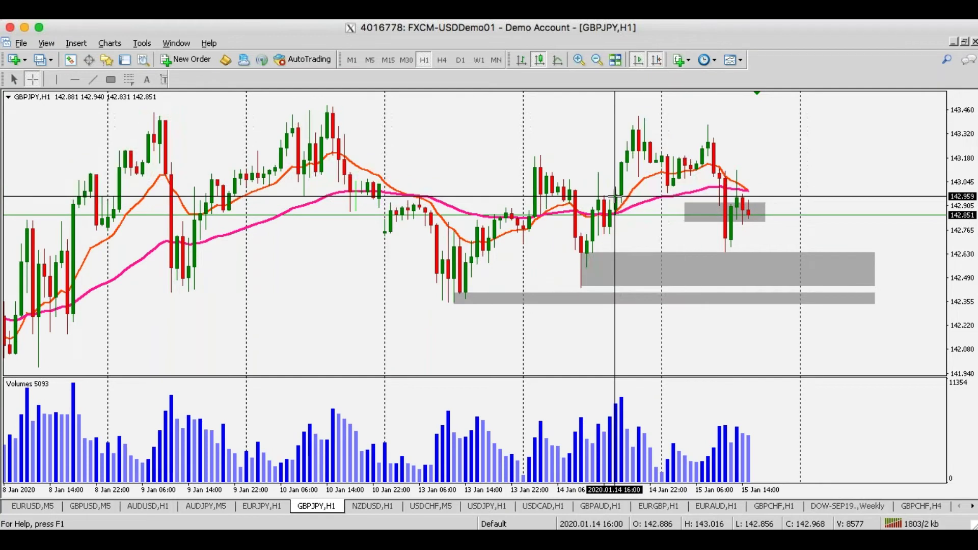
left_click(628, 152)
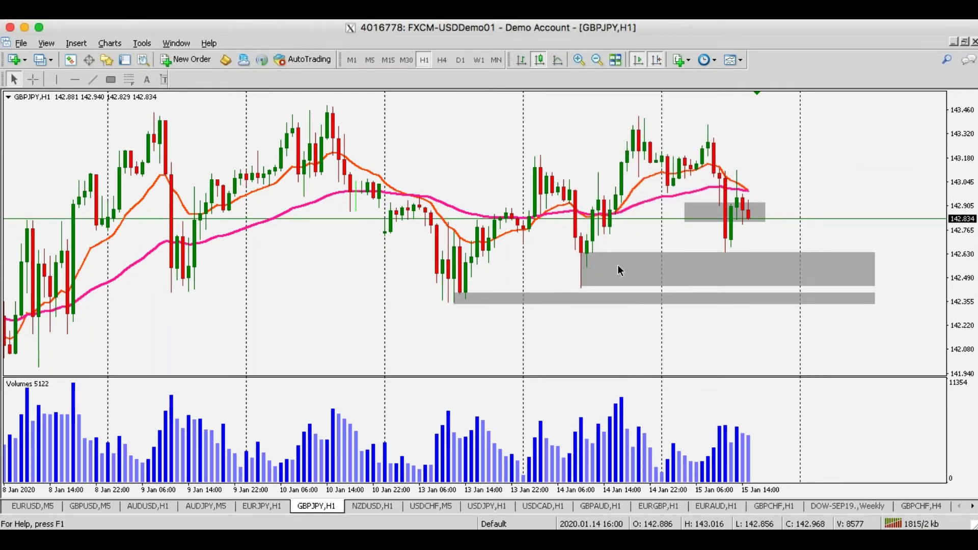
middle_click(628, 143)
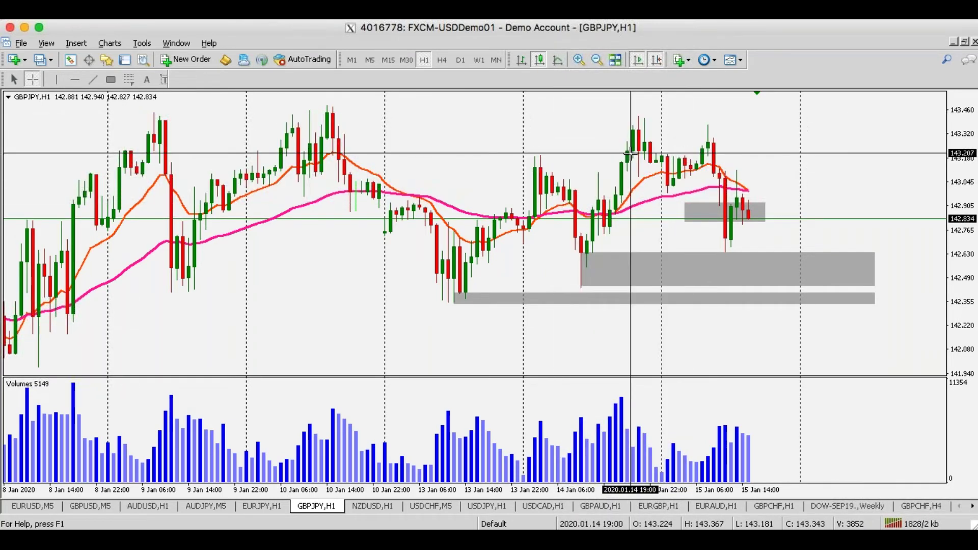
left_click(648, 145)
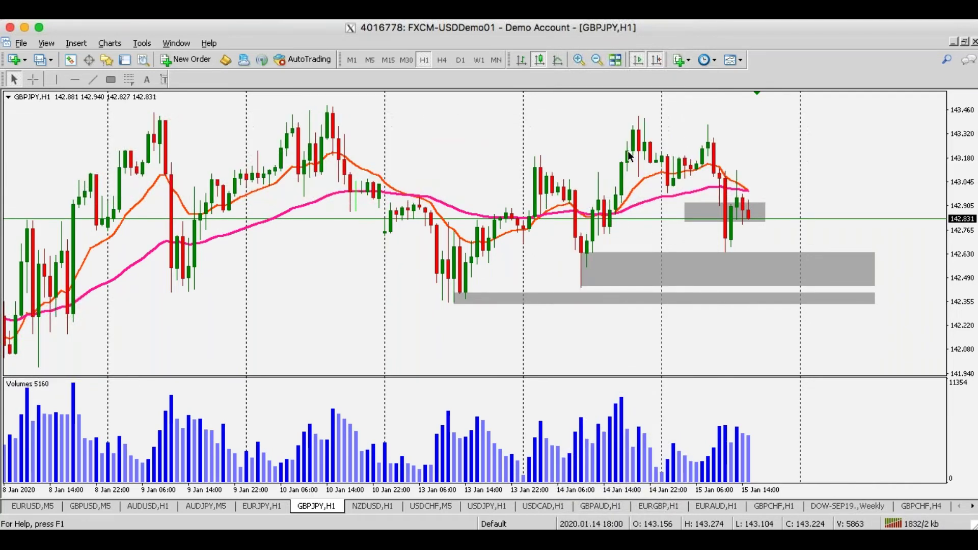
middle_click(622, 466)
left_click(630, 457)
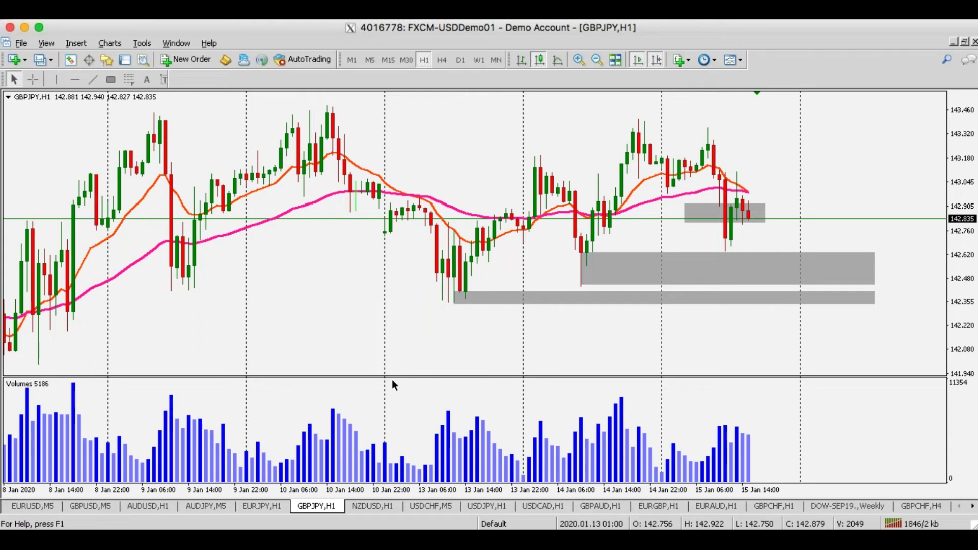
- Measure the swing-low-to-high move, then view GBPJPY on M5 with a compressed price scale
middle_click(580, 280)
left_click_drag(580, 280, 640, 129)
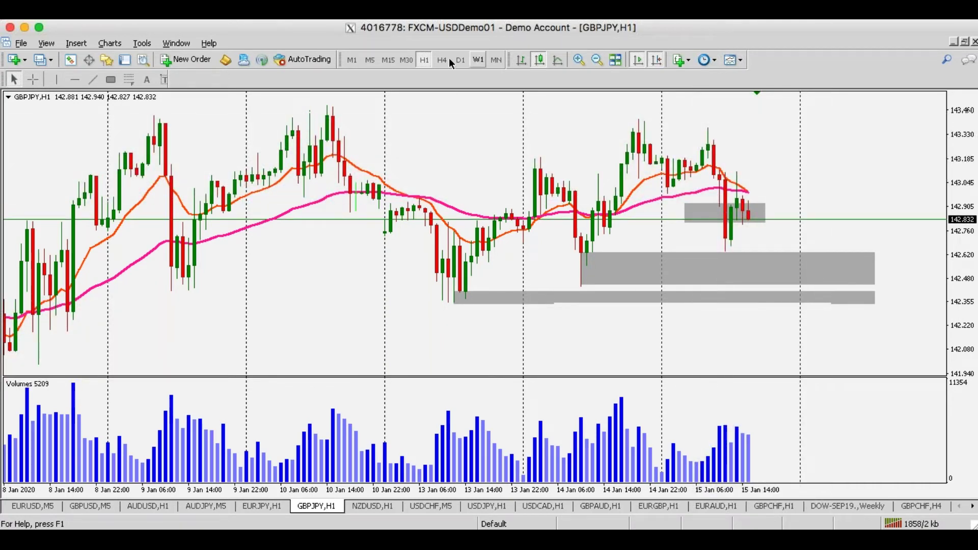
left_click(370, 60)
left_click_drag(958, 204, 956, 233)
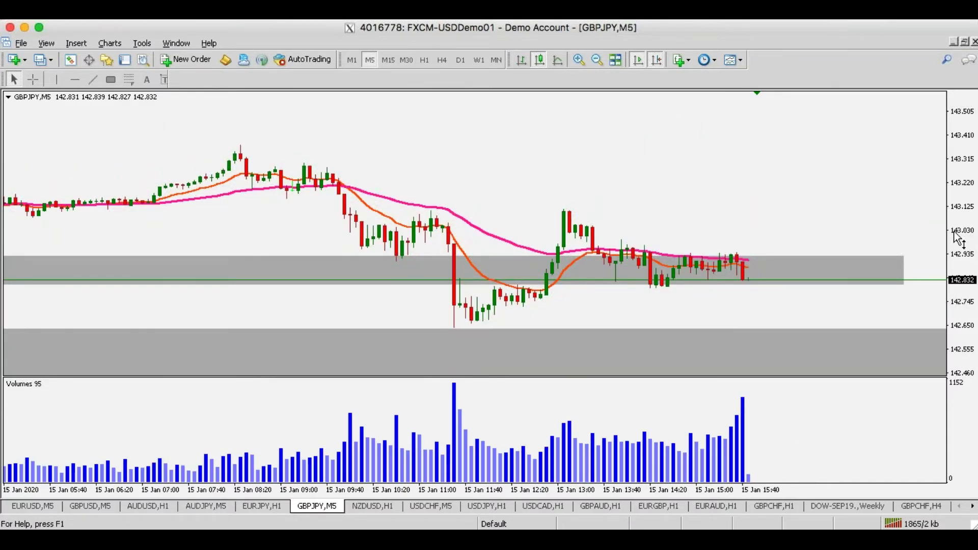
middle_click(460, 333)
middle_click(454, 332)
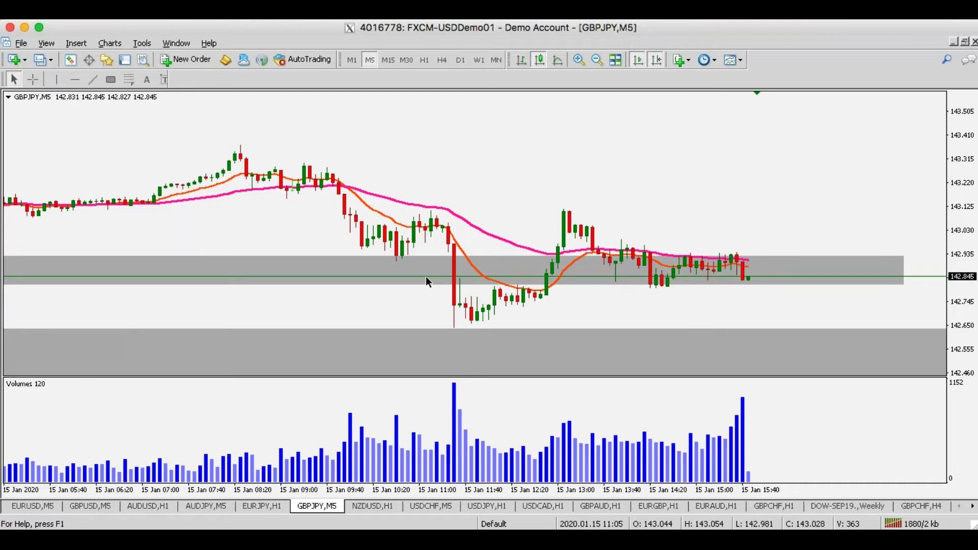
middle_click(455, 334)
middle_click(455, 334)
middle_click(452, 285)
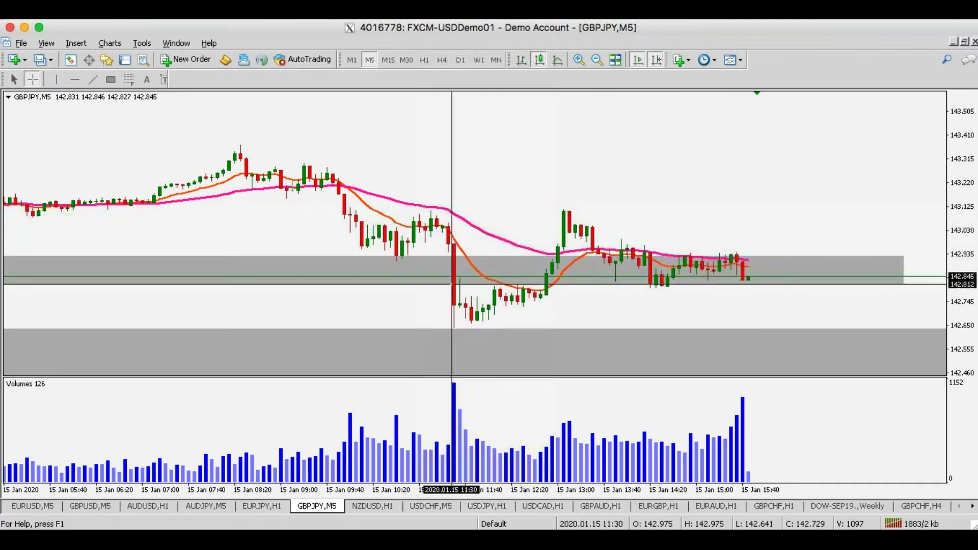
left_click(476, 309)
middle_click(453, 327)
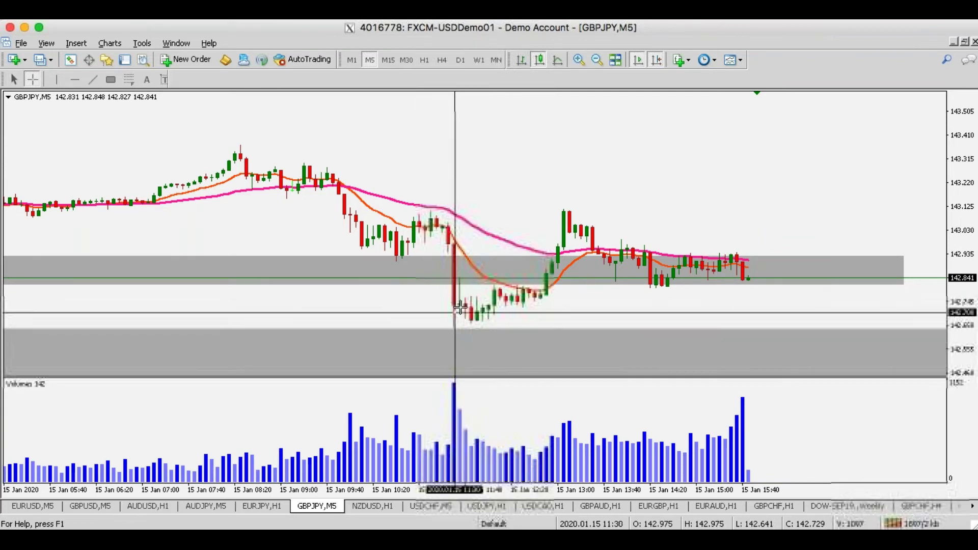
left_click(461, 334)
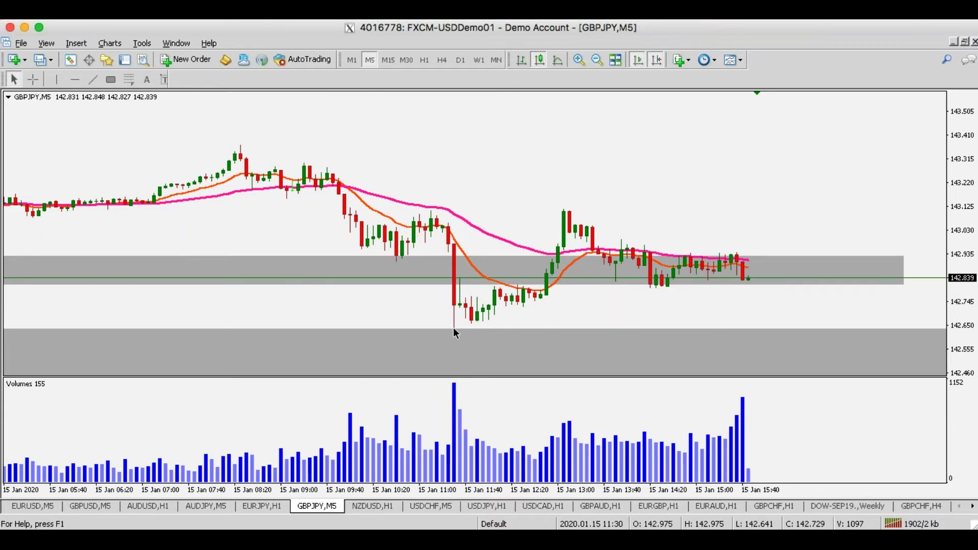
middle_click(553, 259)
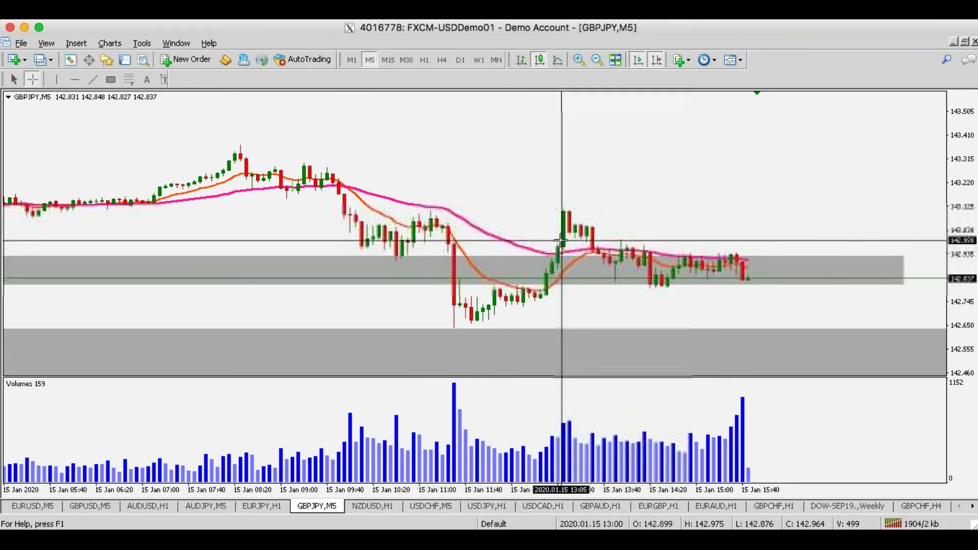
left_click(763, 353)
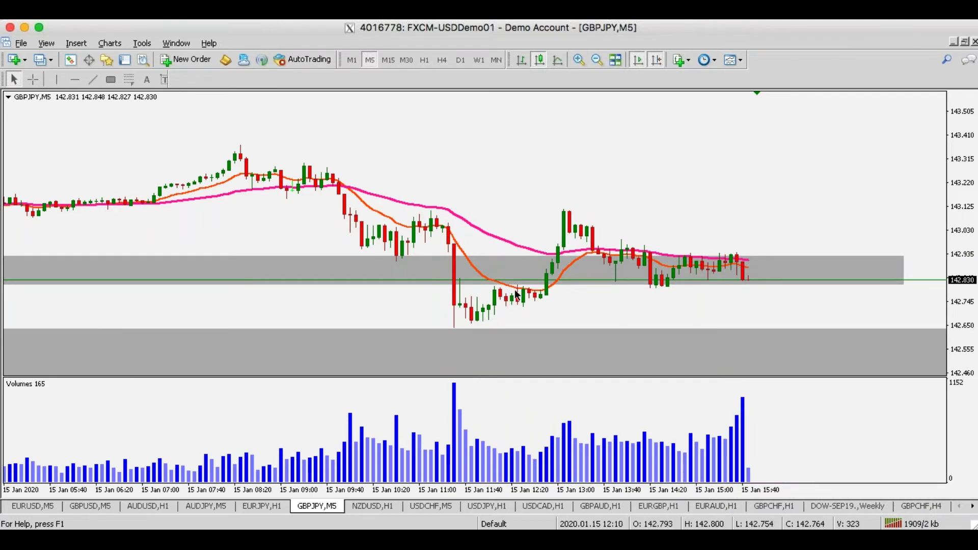
middle_click(562, 244)
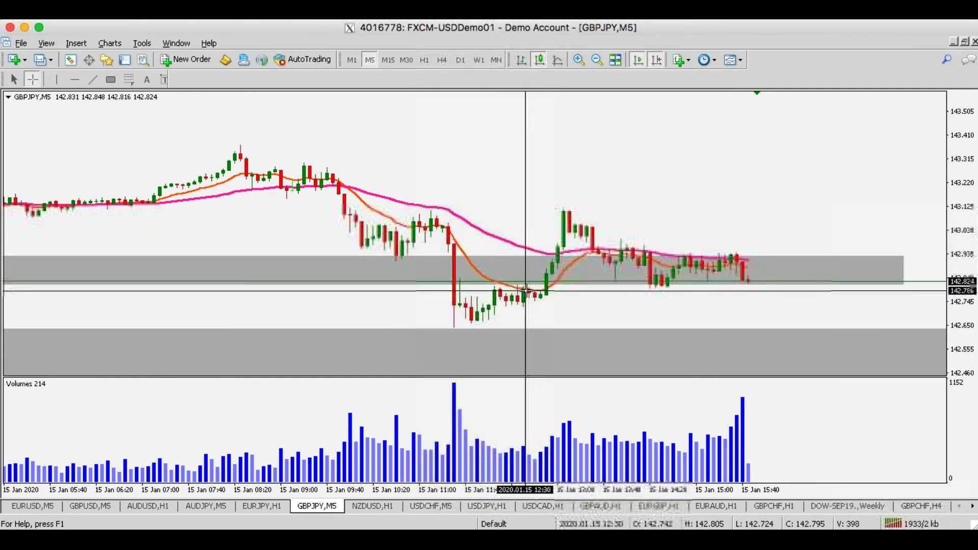
- Draw a short horizontal trendline across the 12:20–12:50 consolidation near 142.80
left_click(547, 278)
left_click(92, 80)
left_click_drag(496, 288, 586, 289)
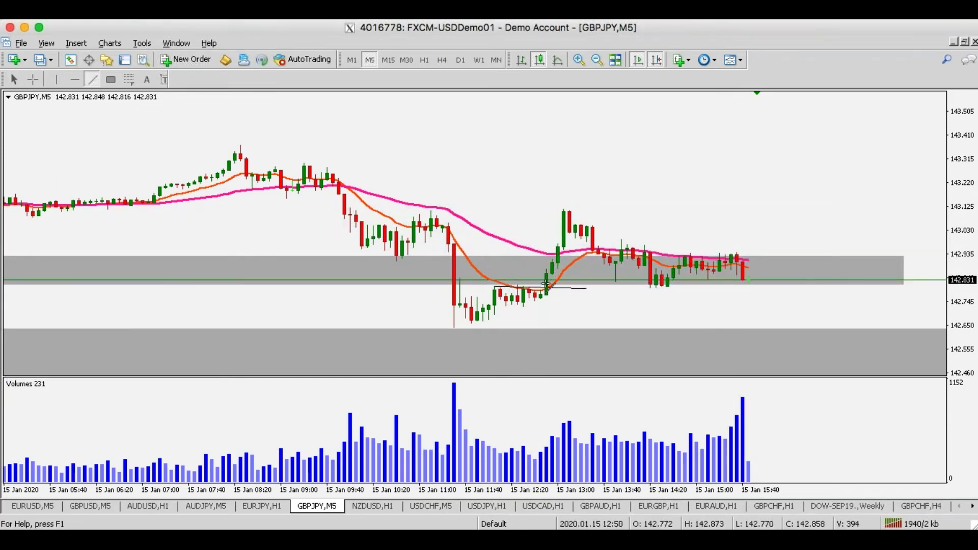
left_click(544, 283)
- Check prices around the 13:00 spike and the upper zone's top edge with the crosshair
middle_click(535, 381)
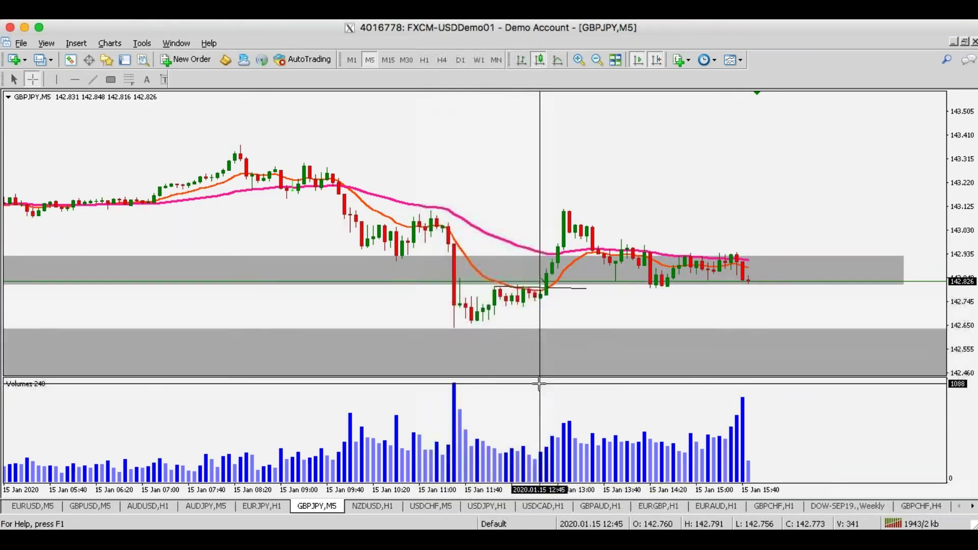
left_click(543, 285)
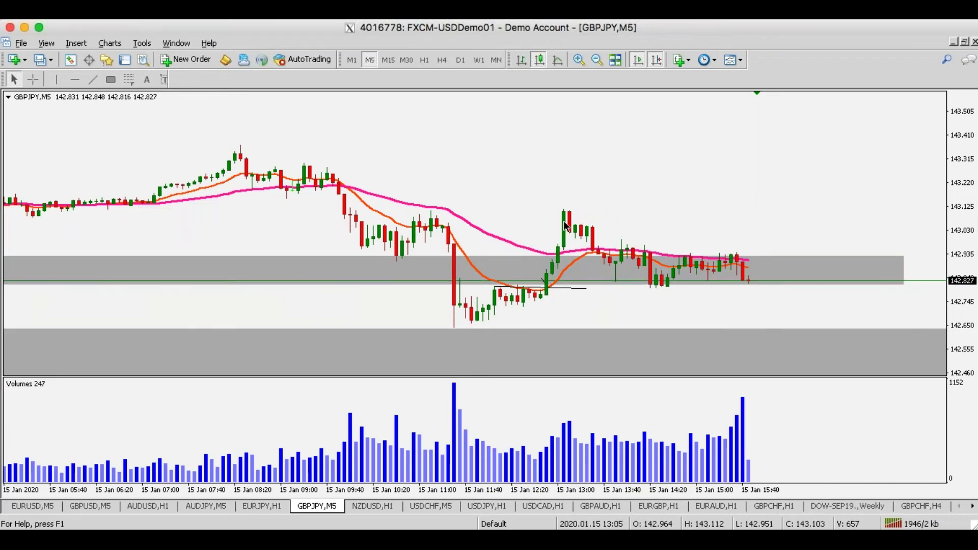
middle_click(542, 313)
middle_click(460, 335)
middle_click(571, 316)
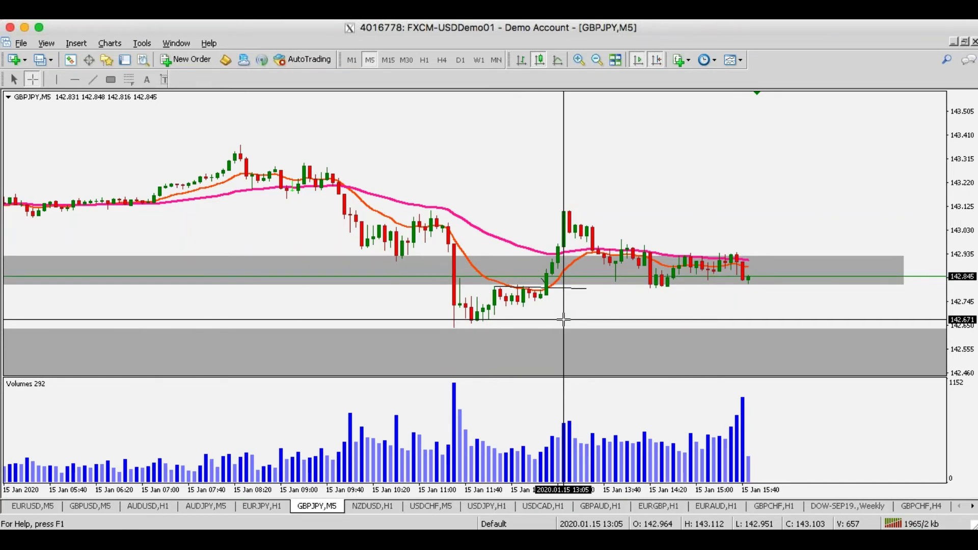
left_click(575, 248)
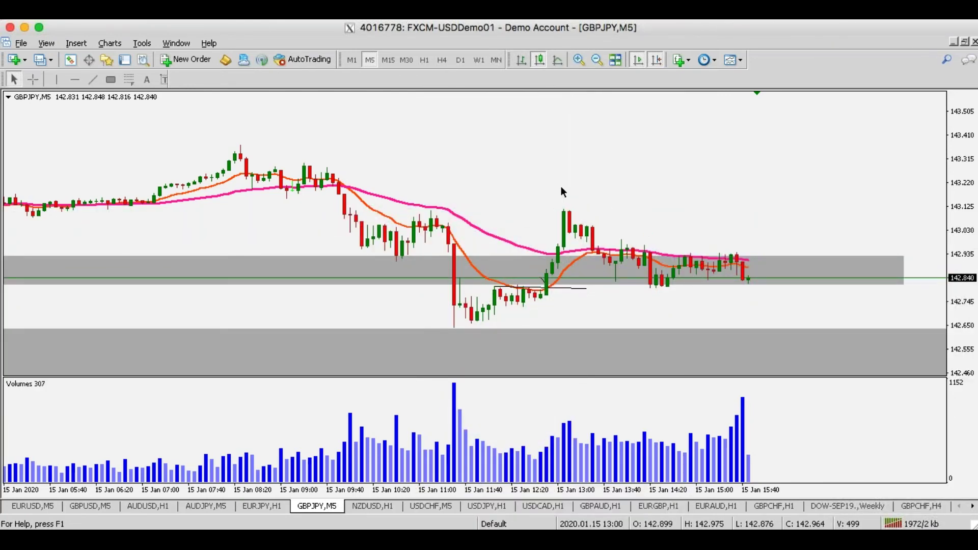
key("ctrl+f")
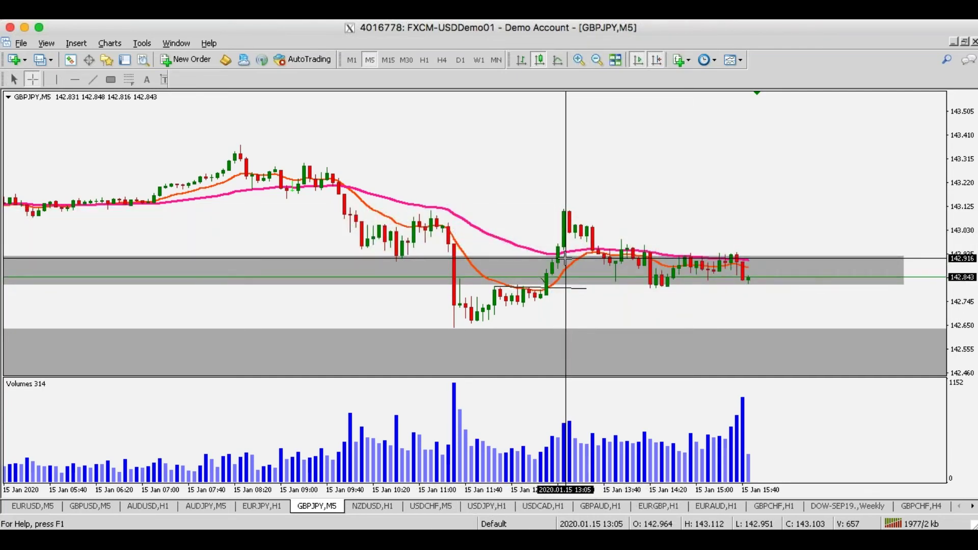
- Review the AUDJPY 5-minute chart, then show AUDUSD on M5
left_click(206, 507)
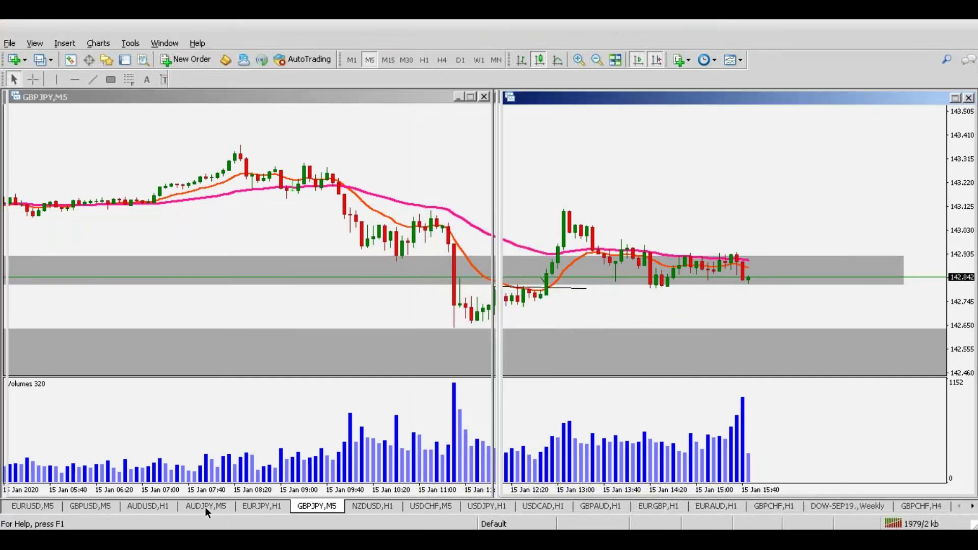
key("ctrl+f")
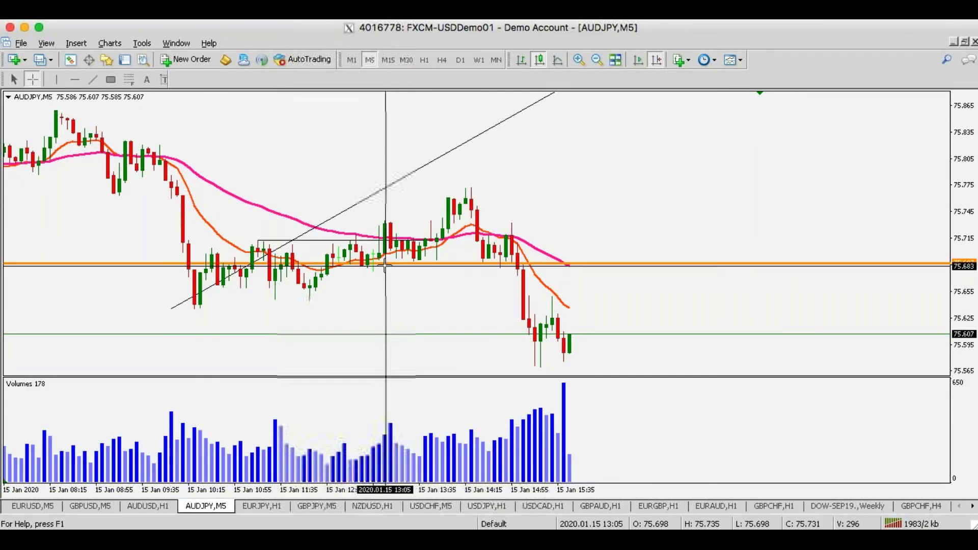
left_click(159, 506)
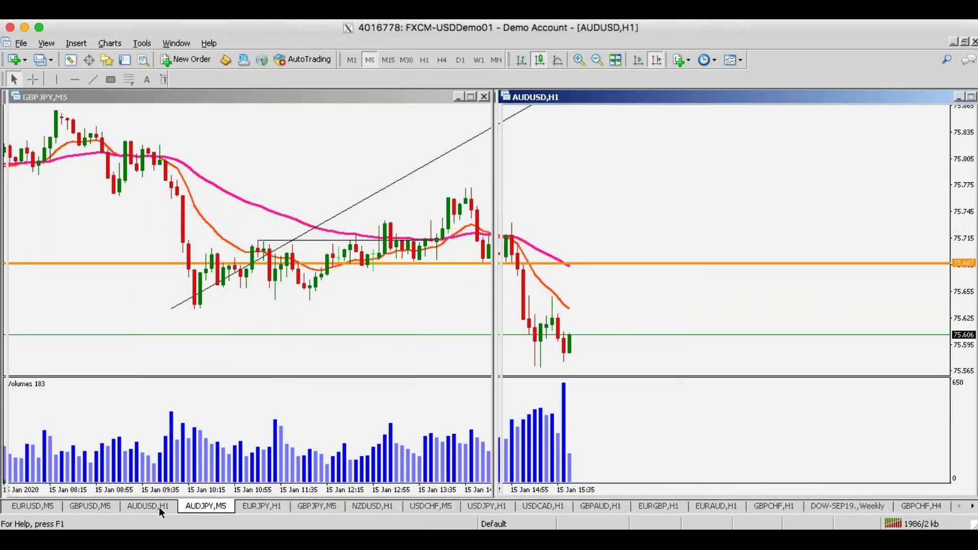
left_click(369, 61)
- Read AUDUSD prices with the crosshair, then show GBPJPY on H1
key("ctrl+f")
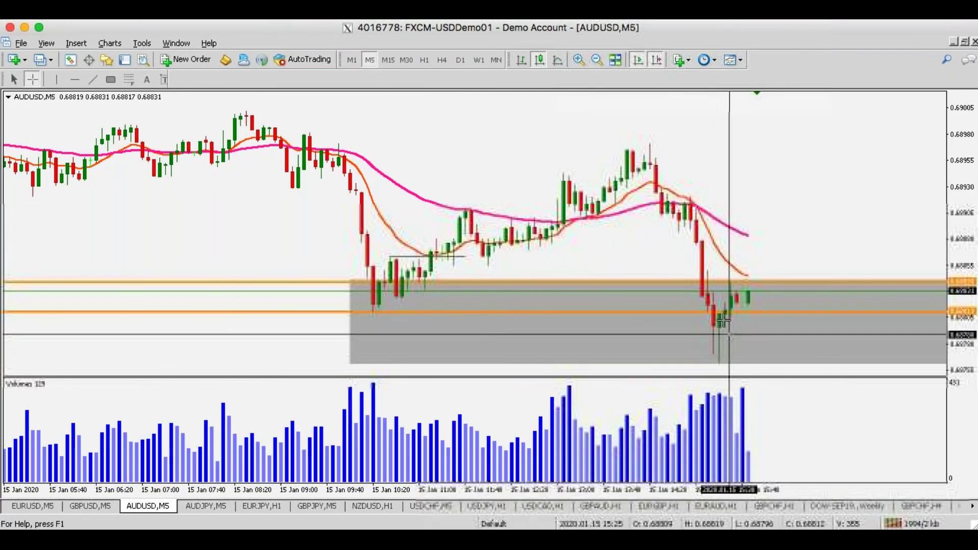
left_click(718, 332)
key("ctrl+f")
left_click(754, 290)
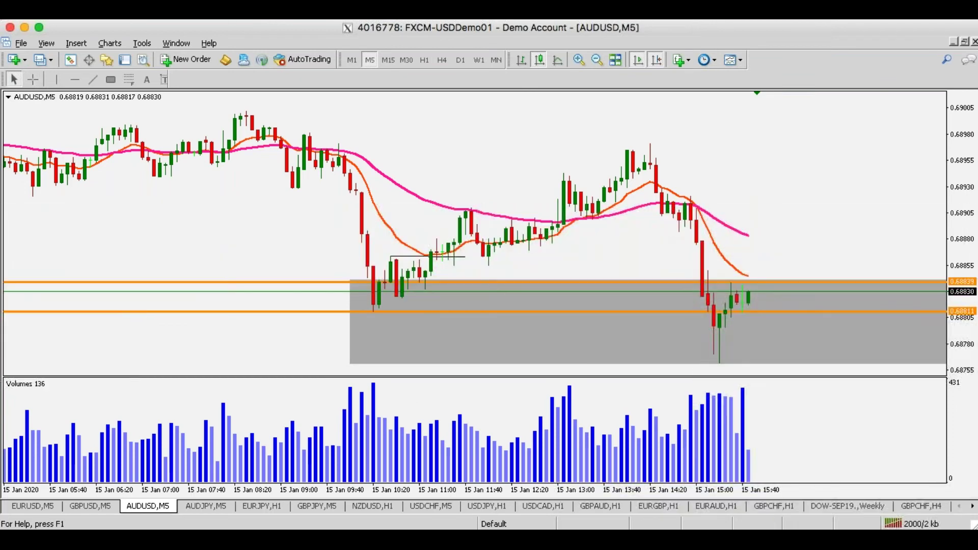
left_click(320, 506)
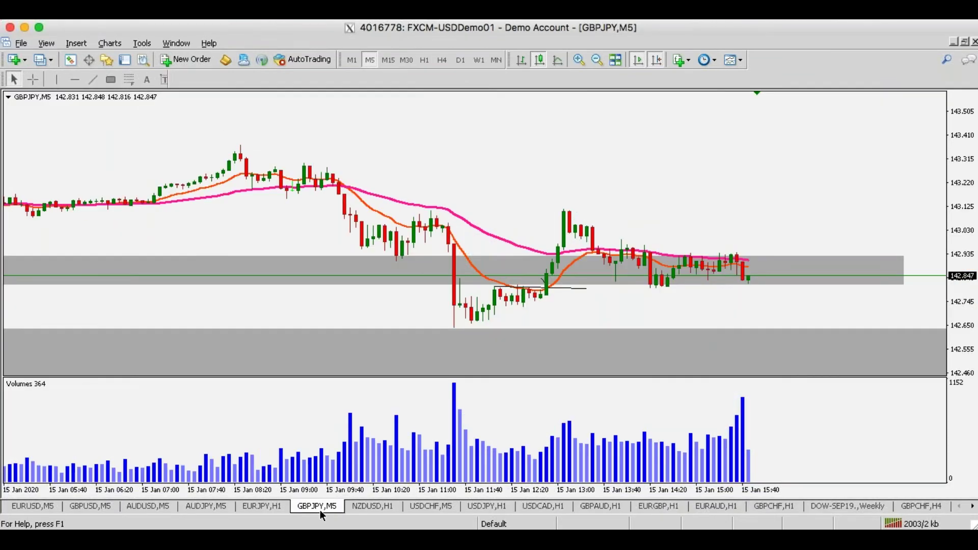
left_click(424, 61)
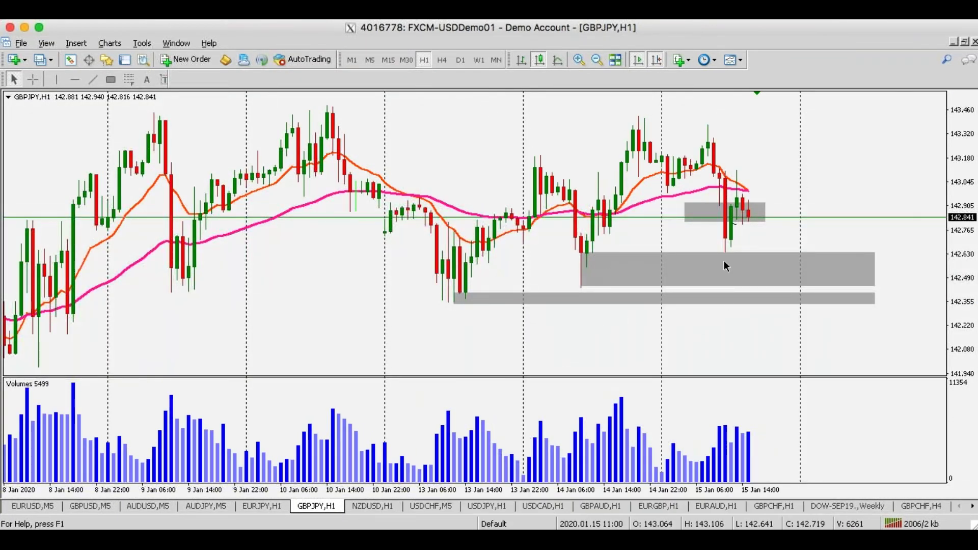
left_click(92, 80)
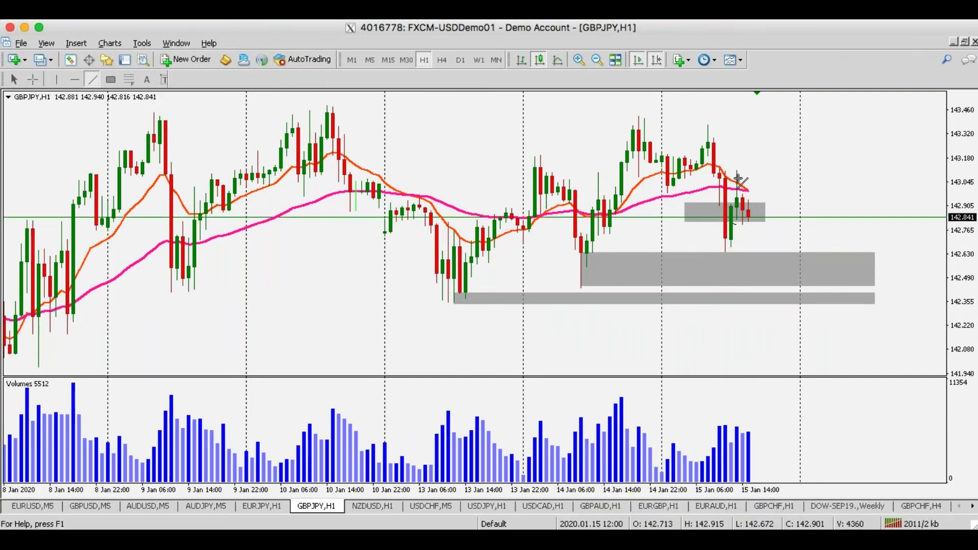
left_click_drag(747, 217, 777, 263)
middle_click(647, 262)
middle_click(762, 271)
left_click(93, 79)
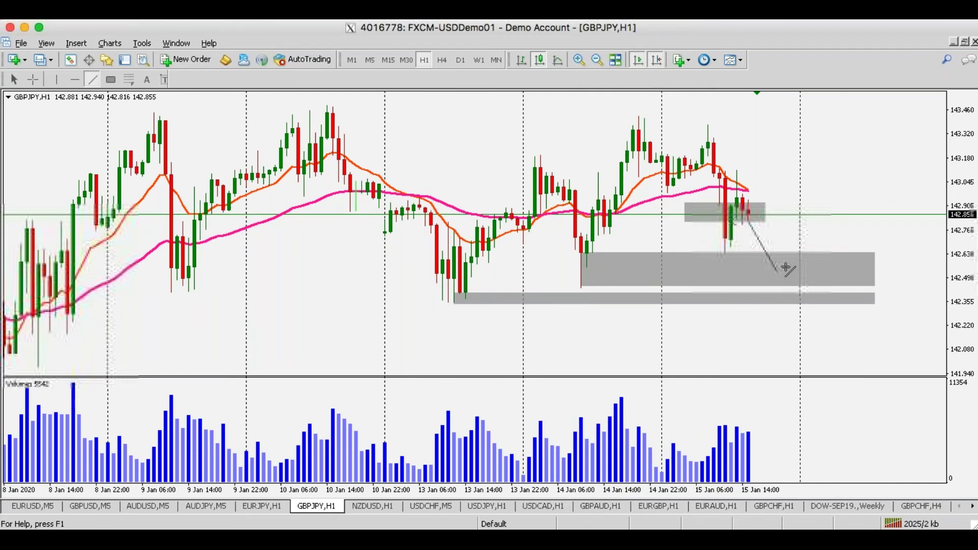
middle_click(762, 264)
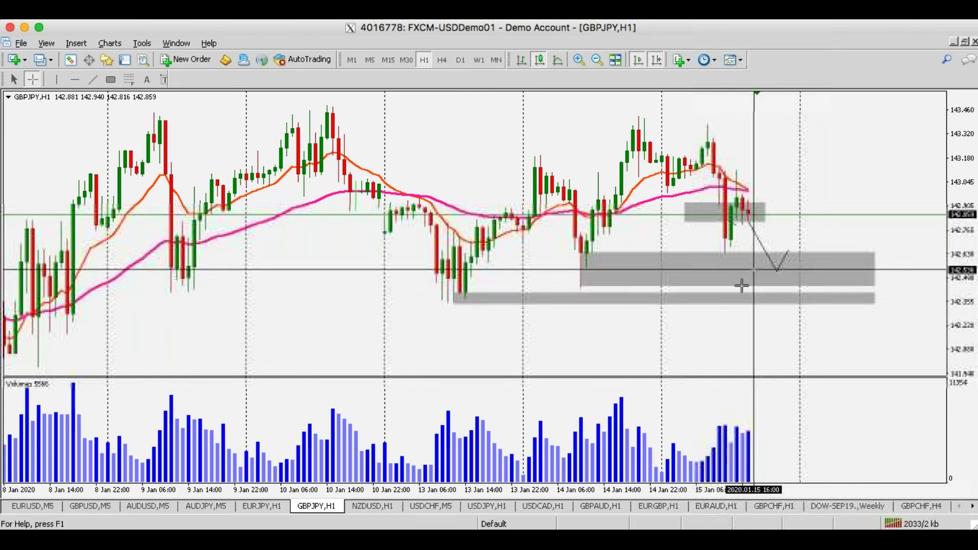
left_click(735, 301)
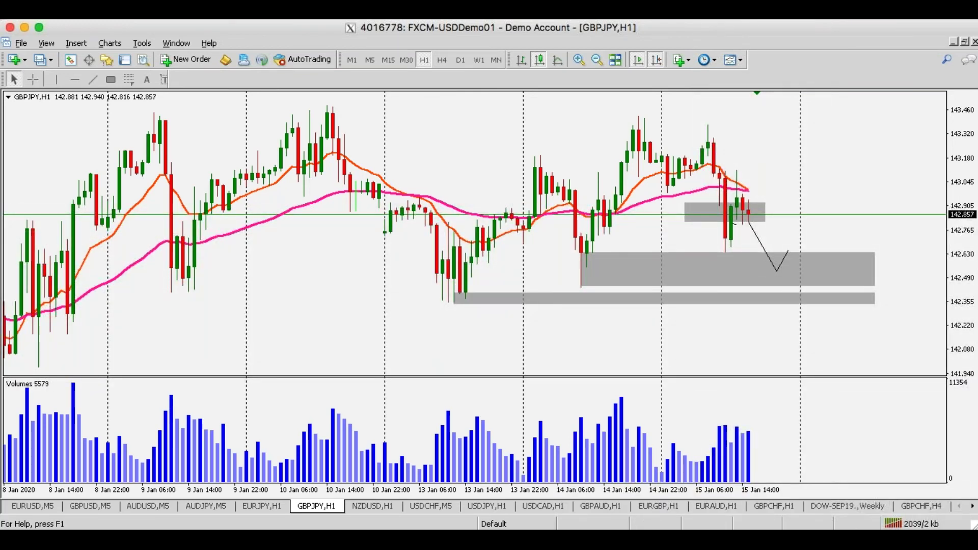
key("Delete")
double_click(783, 261)
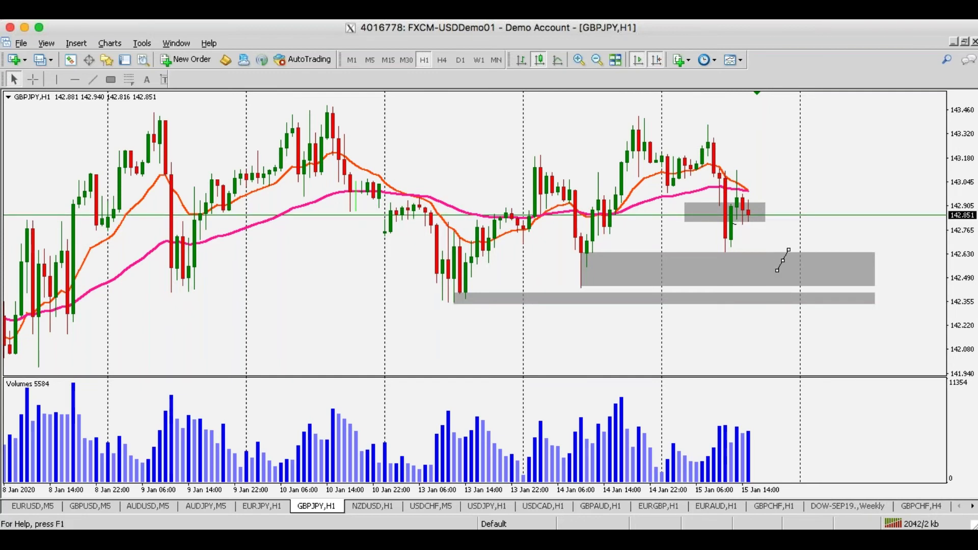
key("Delete")
middle_click(763, 157)
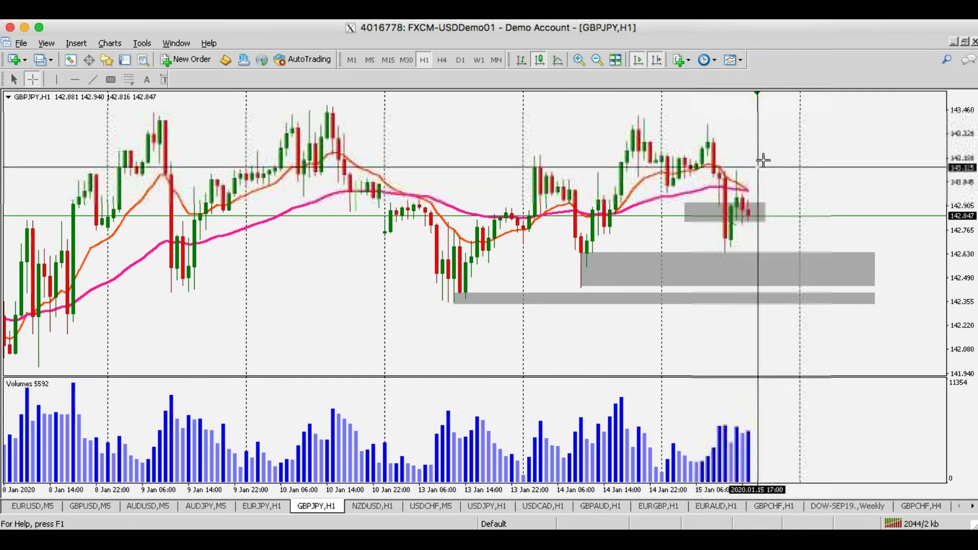
middle_click(757, 250)
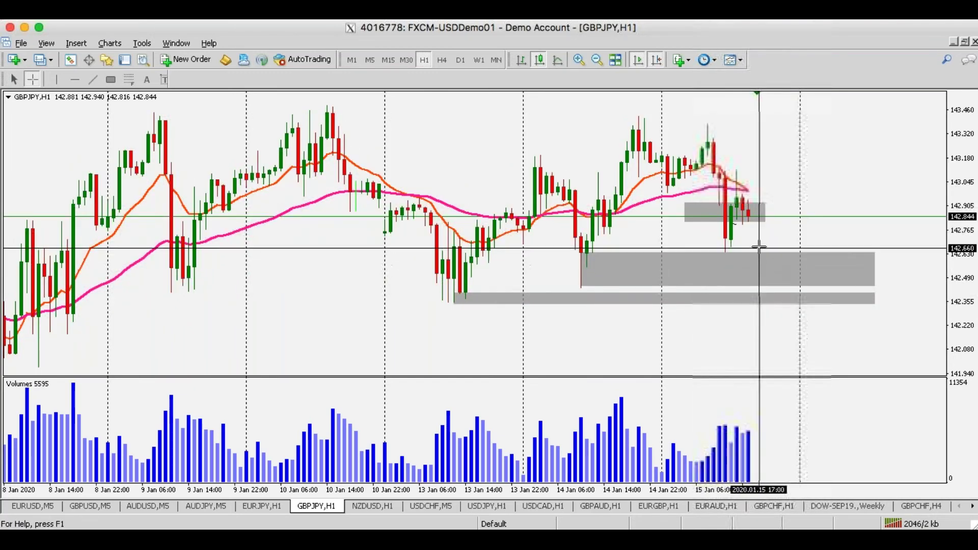
middle_click(759, 248)
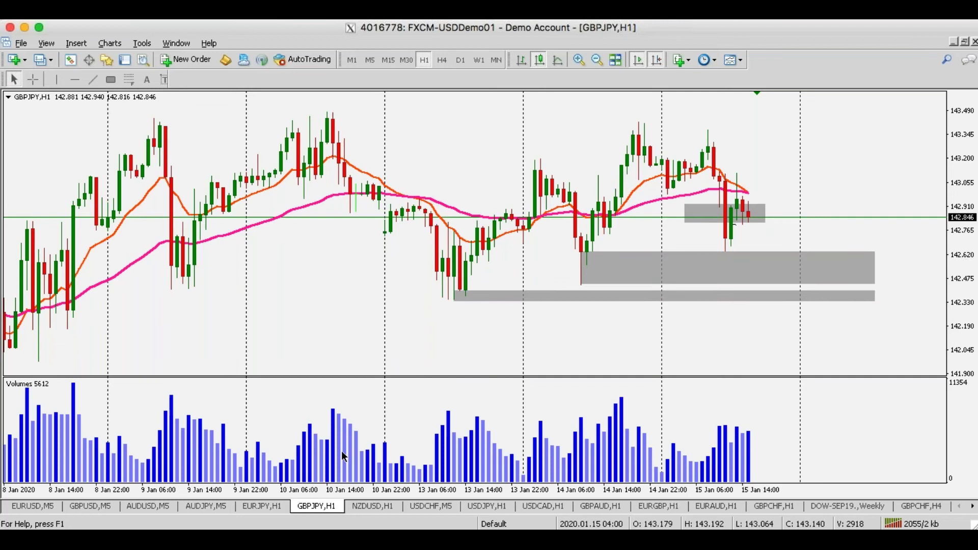
- Return to the AUDUSD M5 chart via AUDJPY and read prices near 0.6883 with the crosshair
left_click(211, 505)
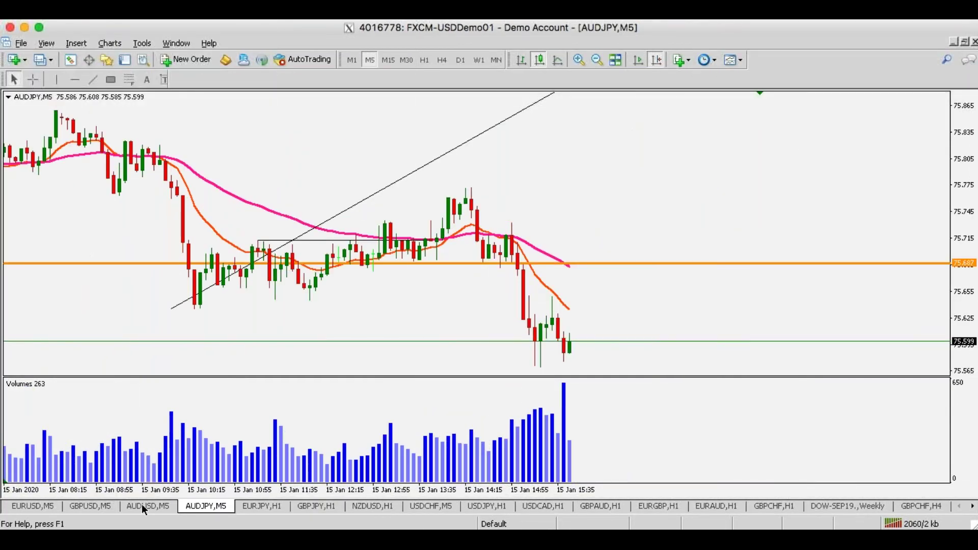
left_click(141, 504)
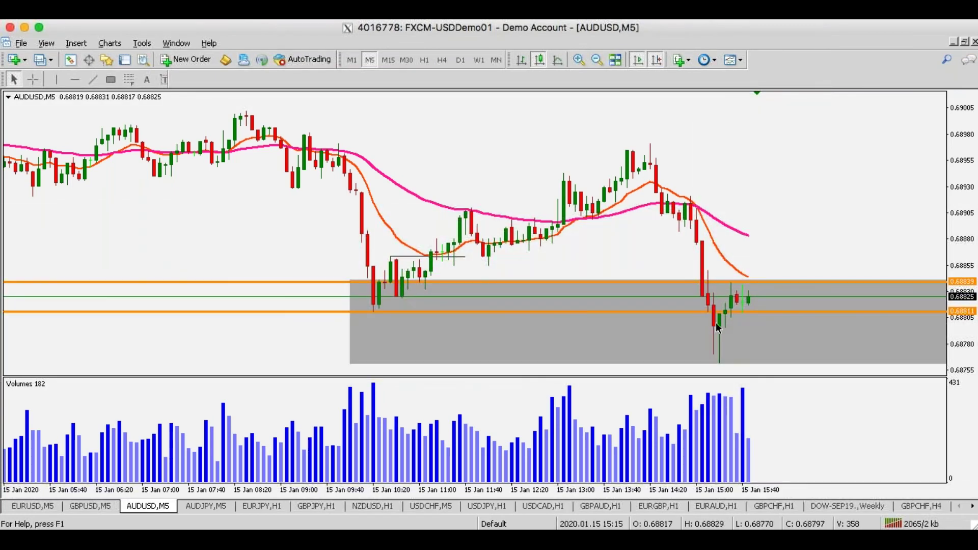
middle_click(758, 285)
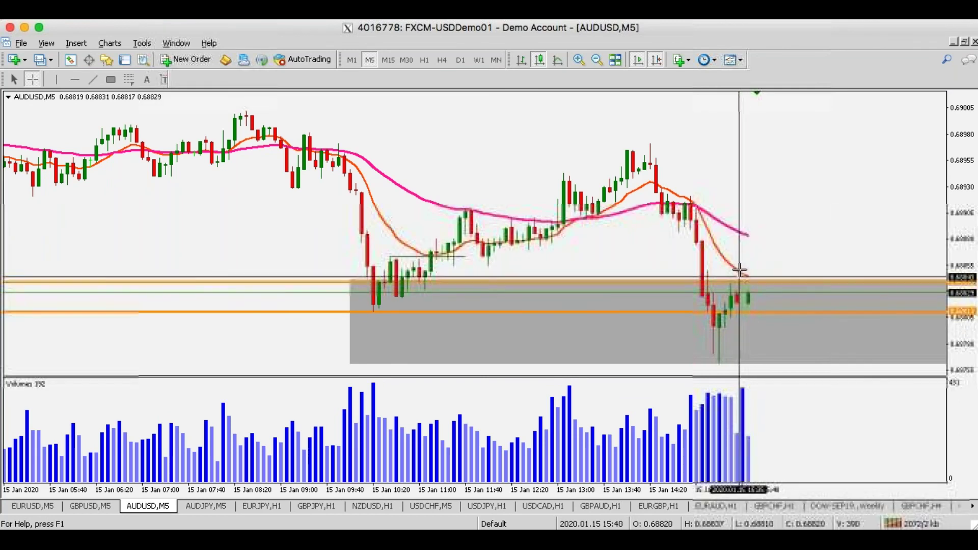
middle_click(750, 294)
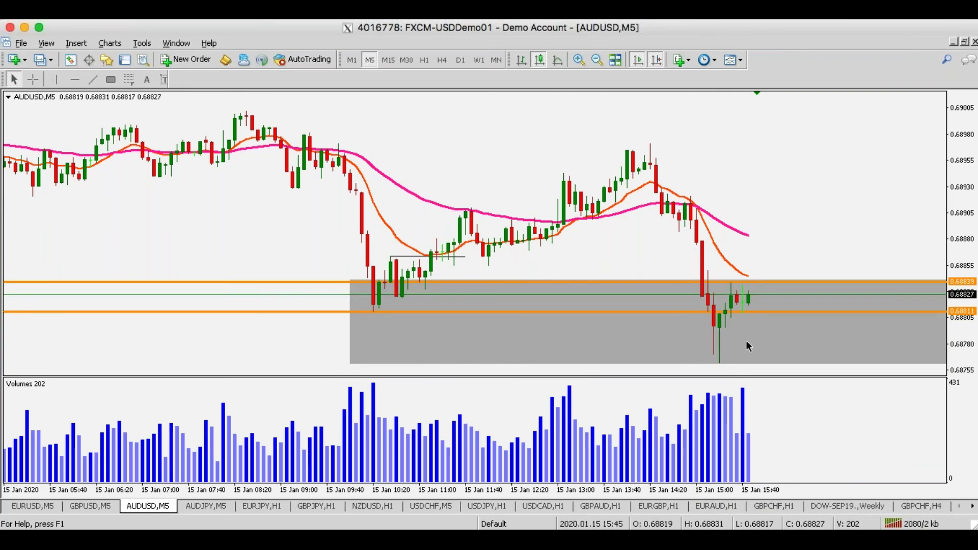
middle_click(715, 390)
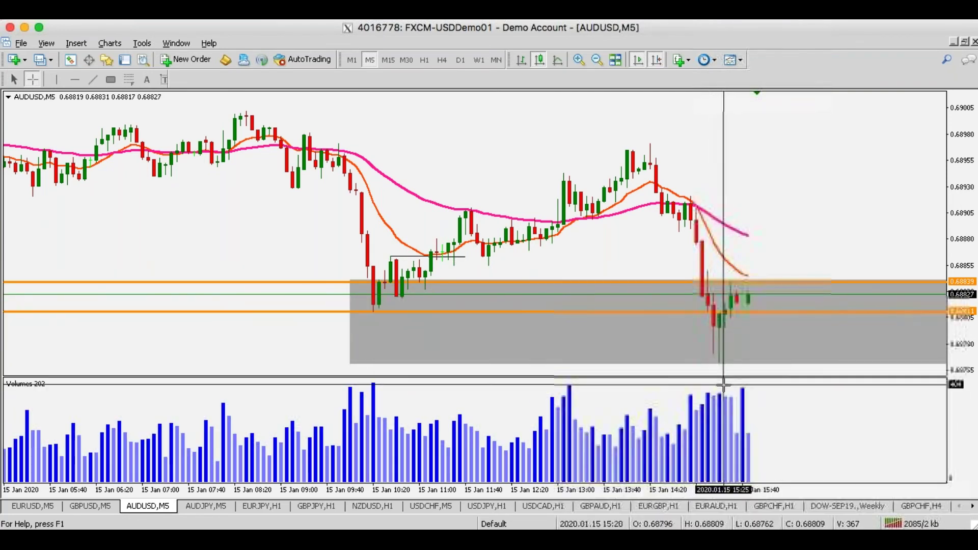
middle_click(725, 412)
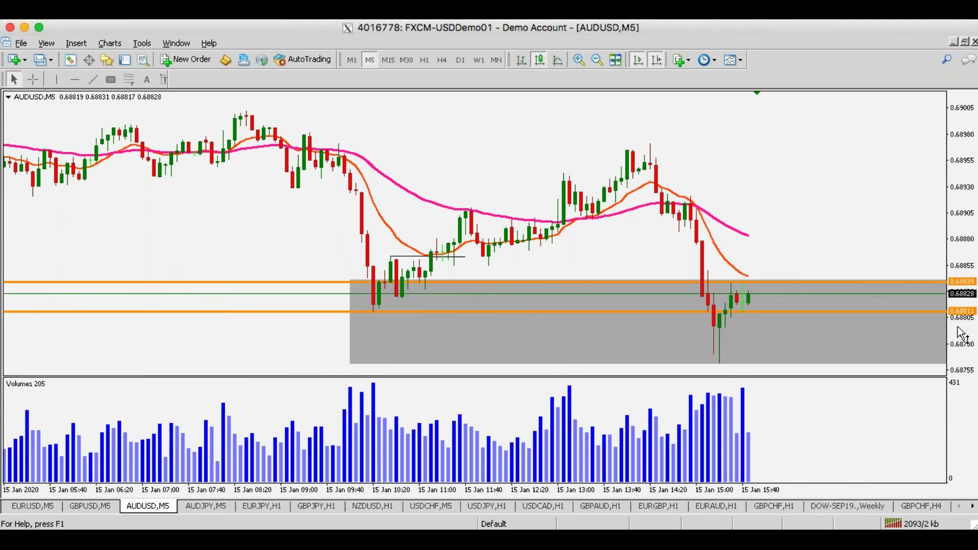
- Compress the price scale and draw a V of two trendlines dipping below the gray zone near 0.6875
left_click_drag(960, 331, 961, 340)
left_click(92, 79)
left_click_drag(743, 277, 778, 349)
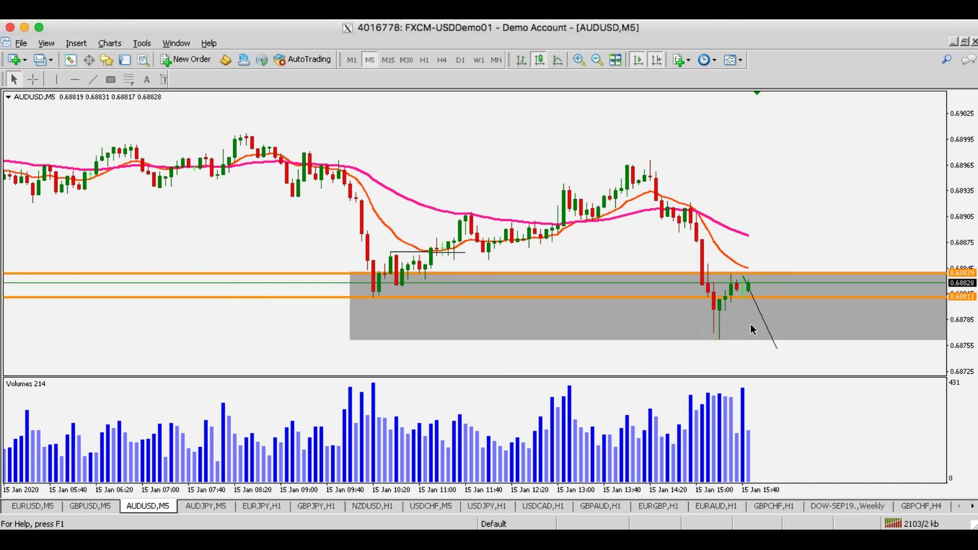
left_click(92, 79)
left_click_drag(777, 349, 789, 321)
- Extend the rising trendline far above both orange levels
middle_click(784, 395)
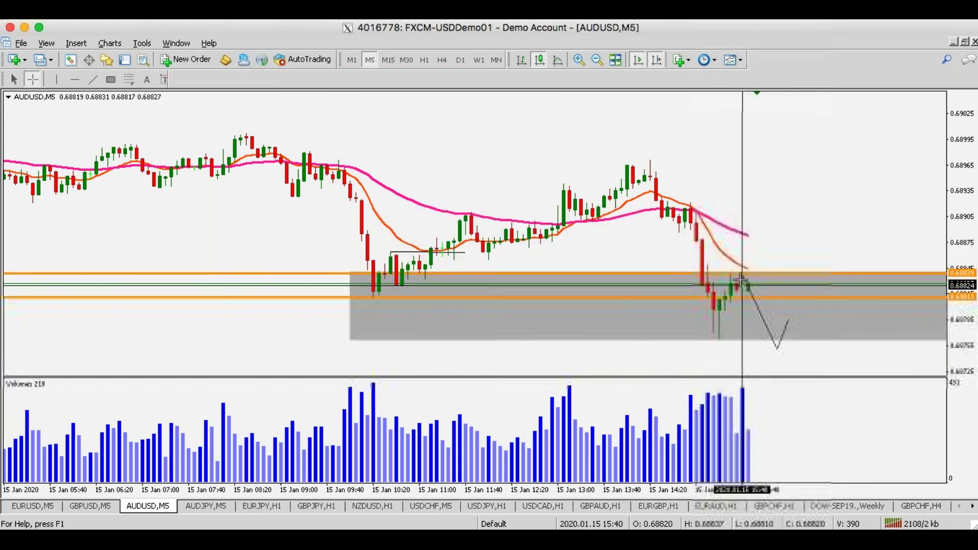
double_click(783, 334)
left_click_drag(788, 321, 841, 234)
left_click(693, 335)
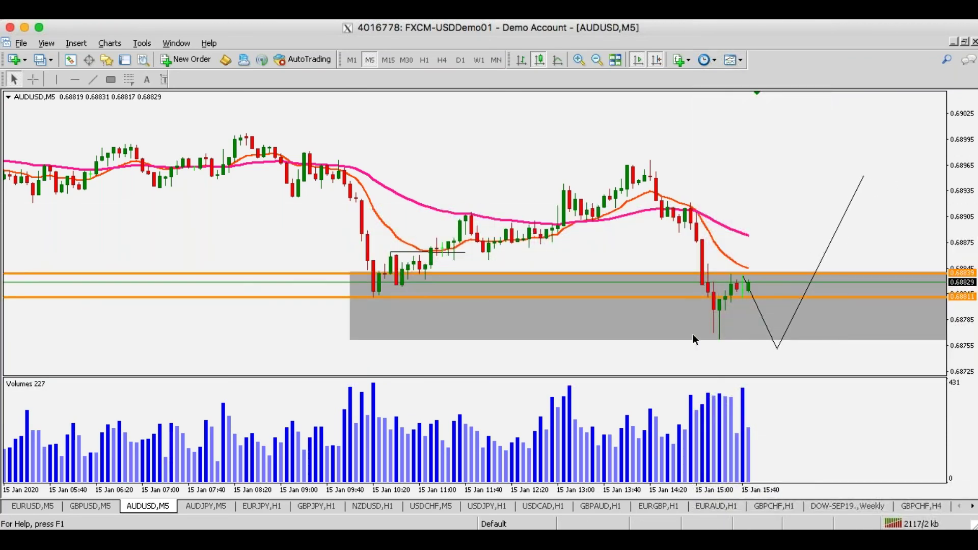